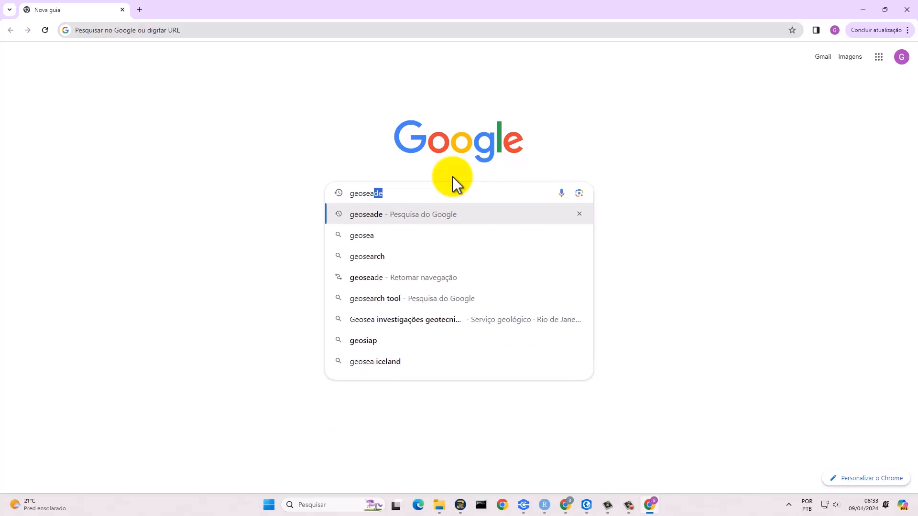
Search the web for geoseade and open the Limites e Regiões dataset in the GEOSEADE repository
left_click(425, 212)
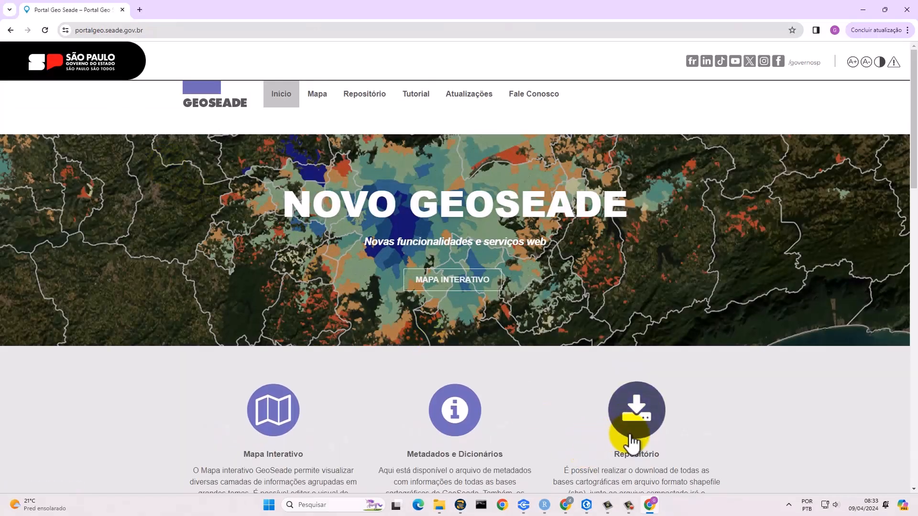
left_click(645, 430)
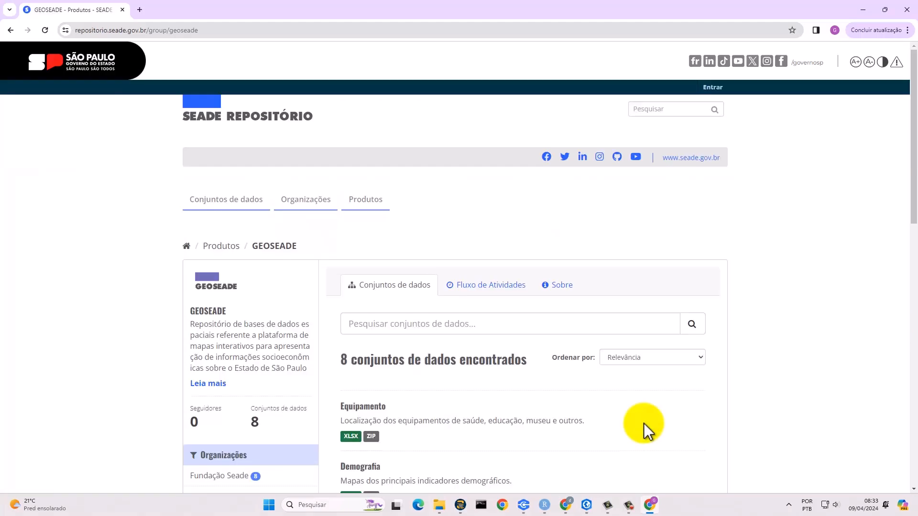
scroll(579, 389, "down", 10)
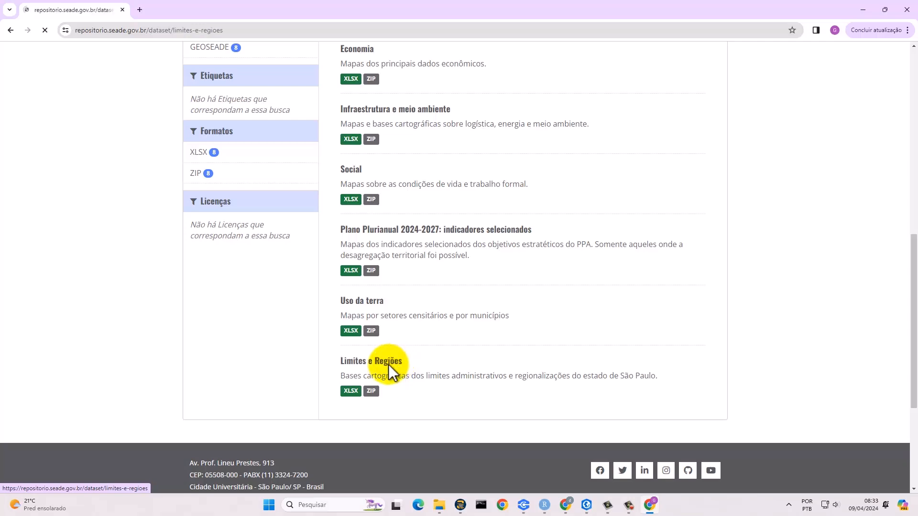
scroll(363, 377, "down", 4)
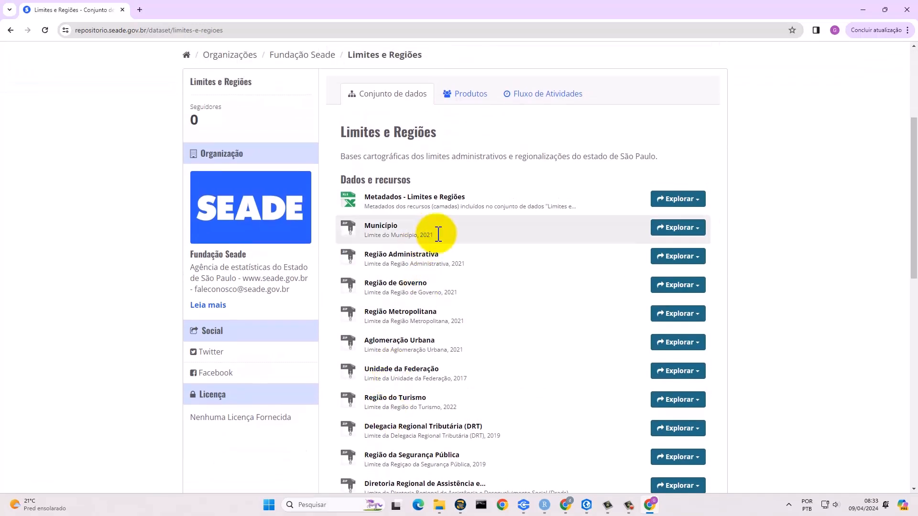
Download the Município boundary resource from the Limites e Regiões dataset
left_click(381, 227)
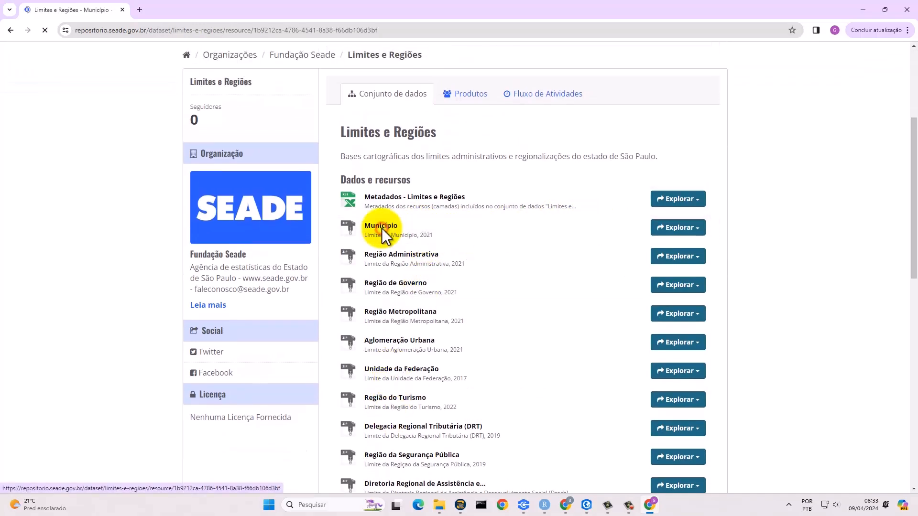
scroll(653, 318, "down", 3)
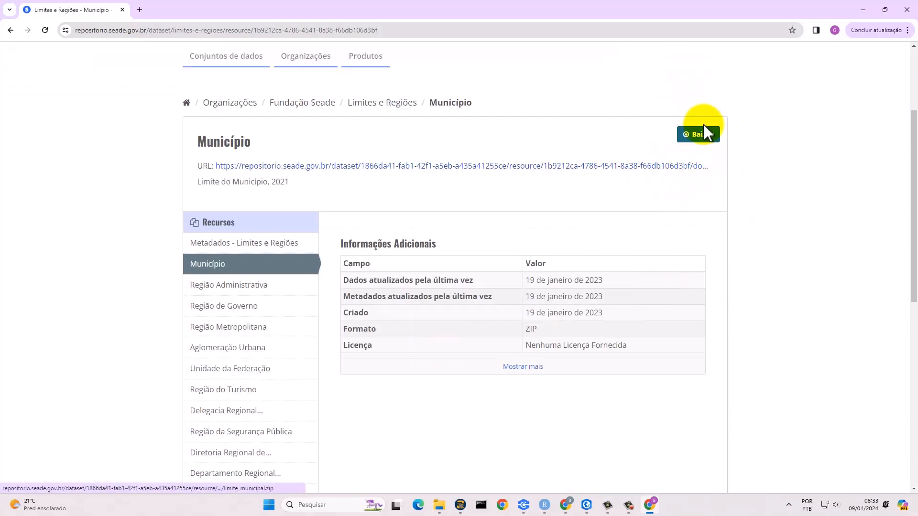
left_click(701, 138)
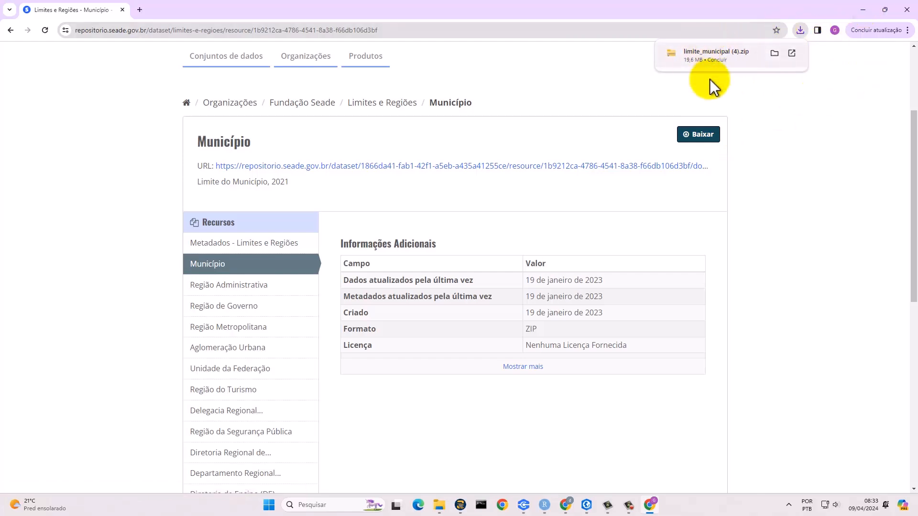
Open the downloaded limite_municipal archive and examine the LimiteMunicipal files inside it
left_click(728, 59)
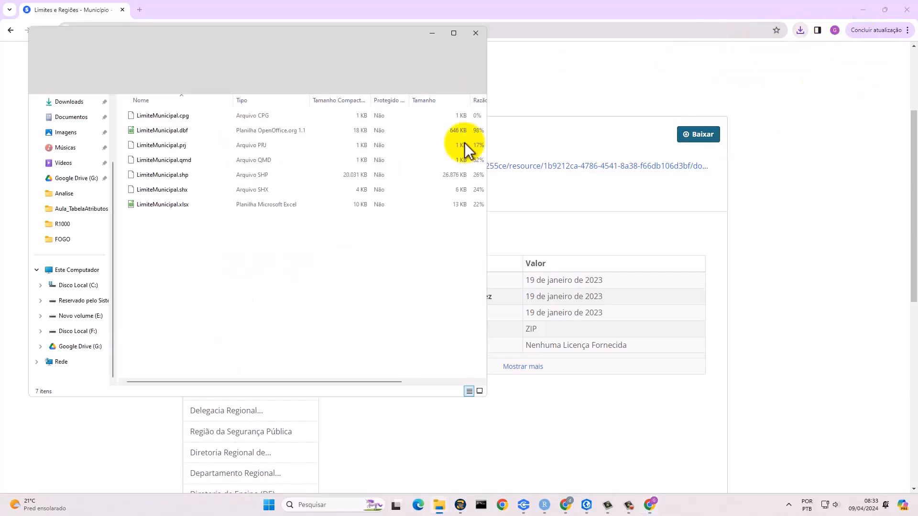
left_click(453, 33)
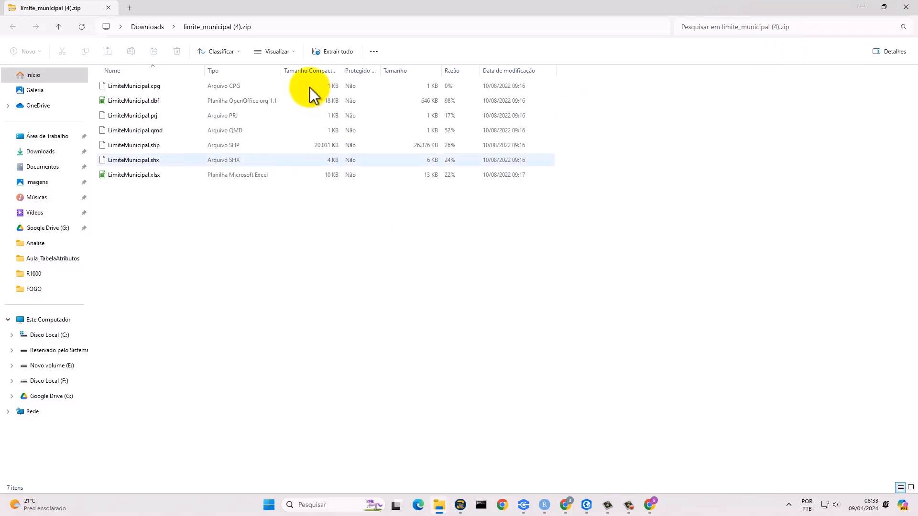
left_click(906, 7)
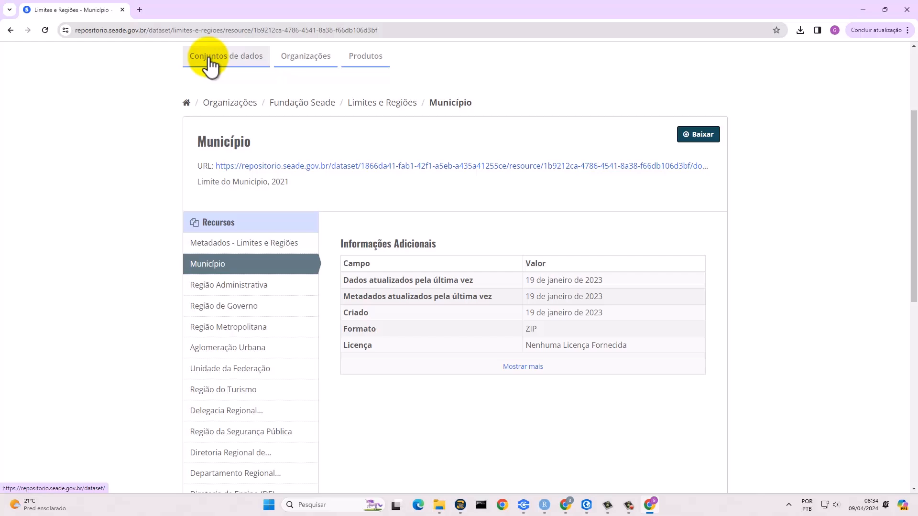
Go to the IBGE website in a new browser tab and open its SIDRA statistics site
left_click(139, 10)
left_click(197, 32)
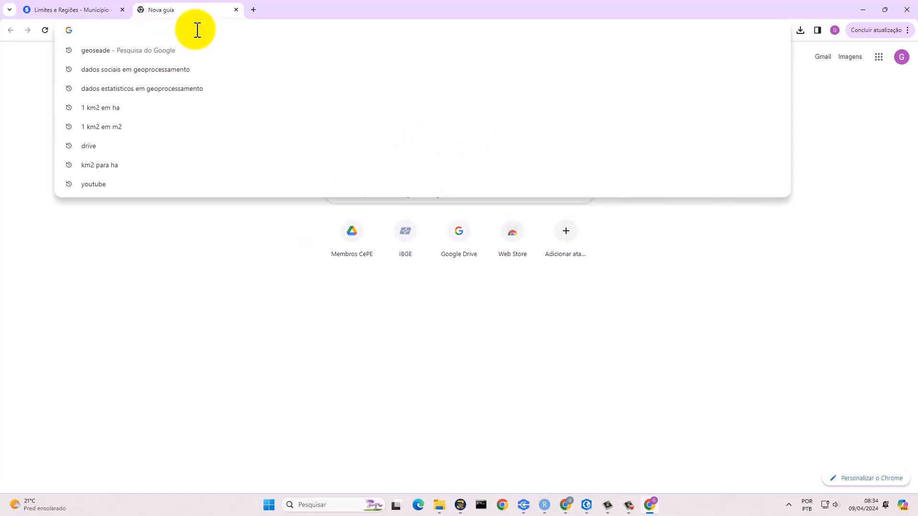
type("ibge")
key("Return")
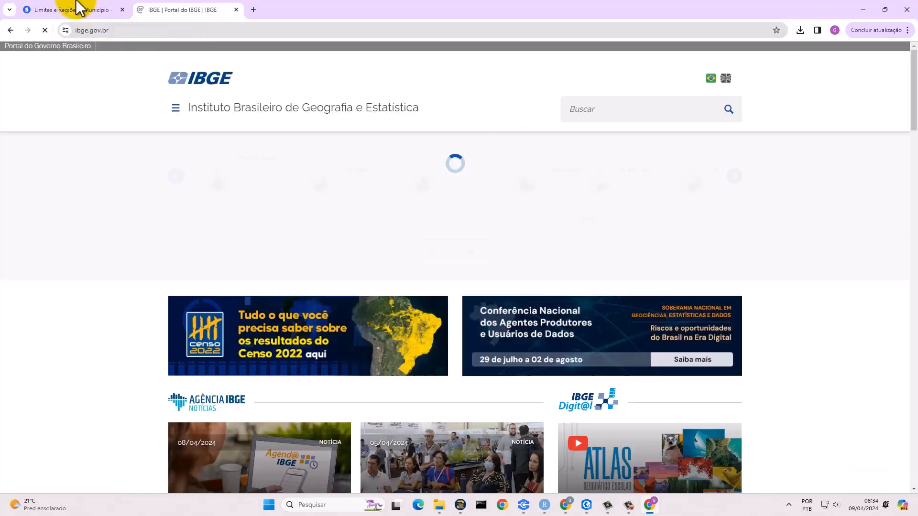
scroll(467, 180, "down", 20)
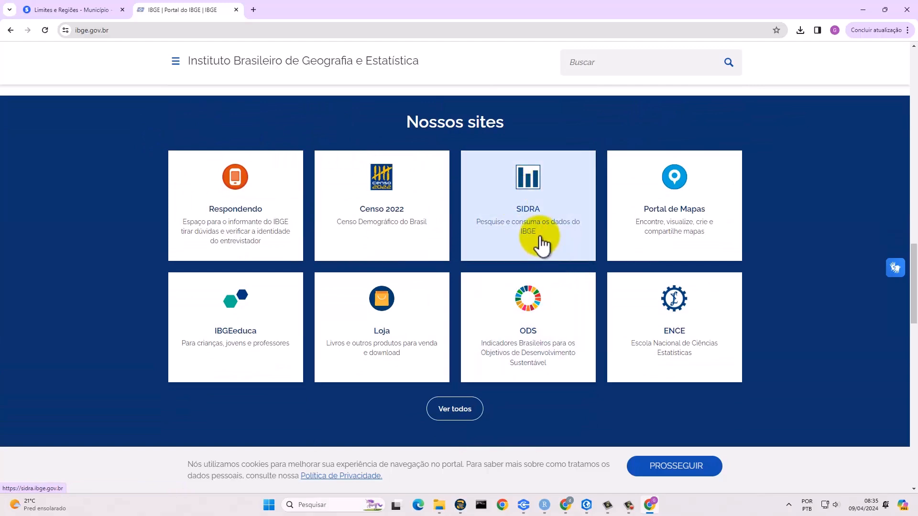
left_click(539, 232)
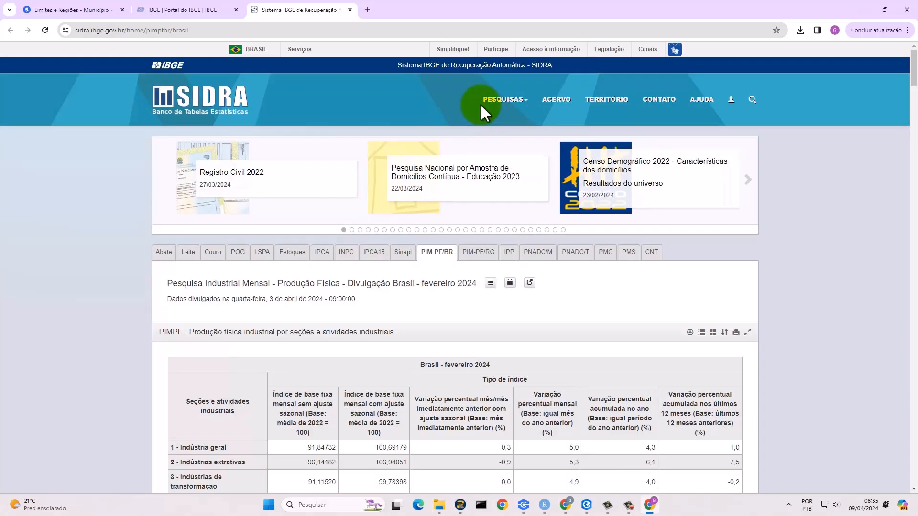
Open the Censo Demográfico survey from SIDRA's População surveys
left_click(515, 101)
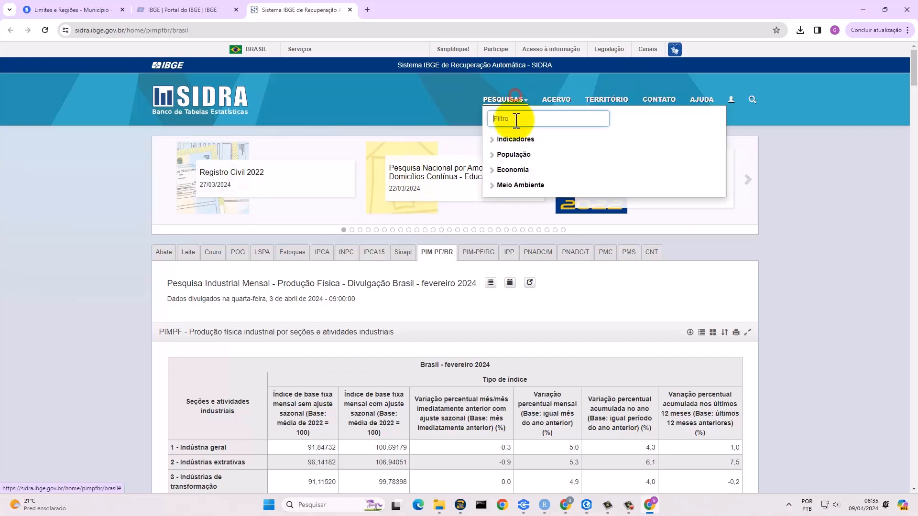
left_click(516, 156)
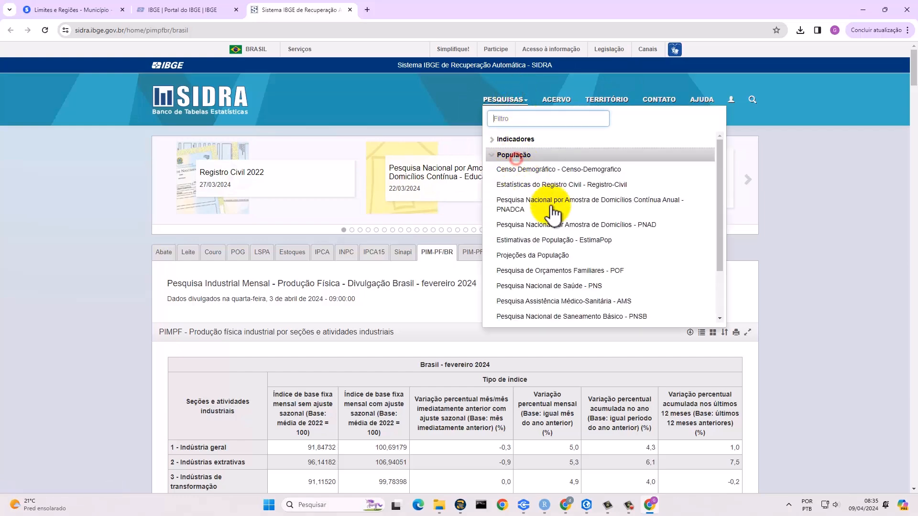
left_click(579, 173)
scroll(509, 187, "down", 1)
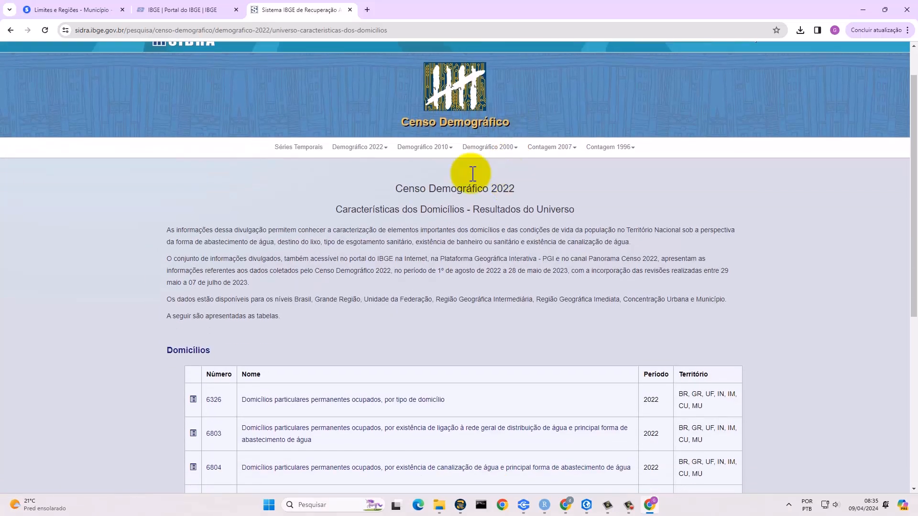
Open table 608, resident population by household situation and sex, from the Demográfico 2010 Sinopse
left_click(446, 152)
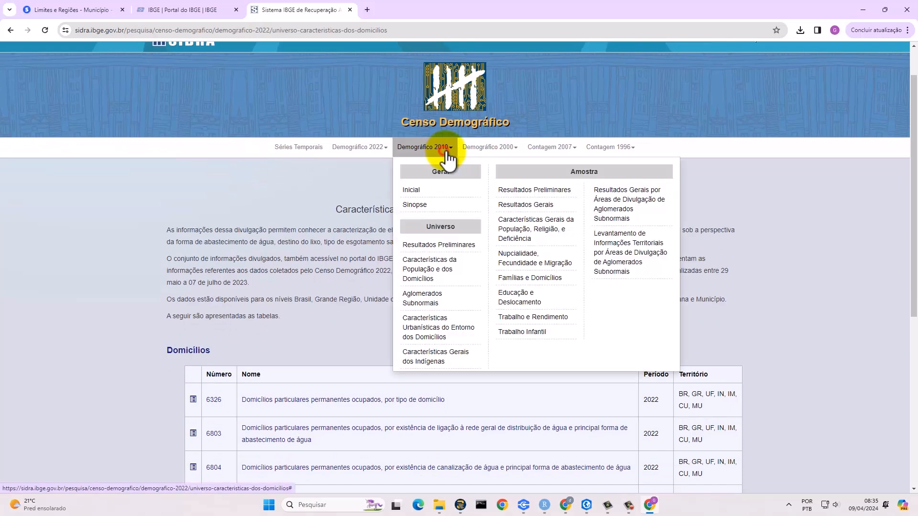
left_click(417, 205)
scroll(419, 206, "down", 1)
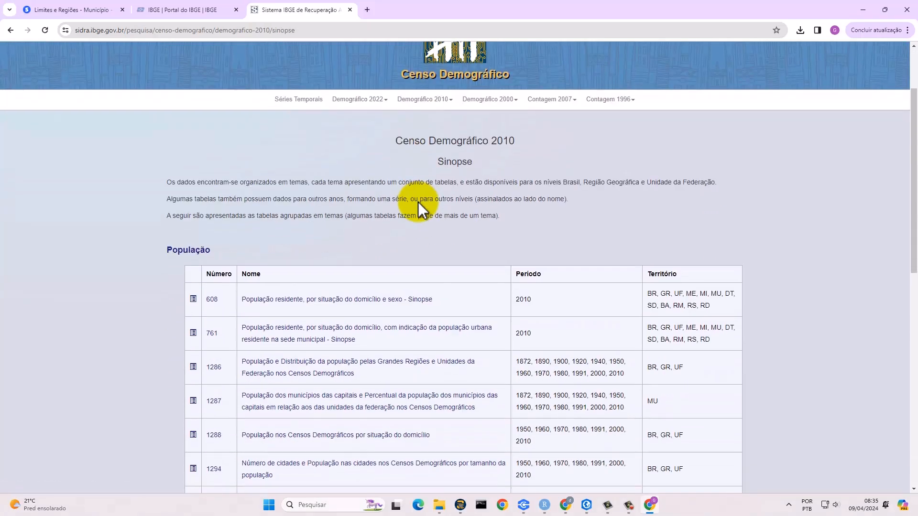
left_click(376, 297)
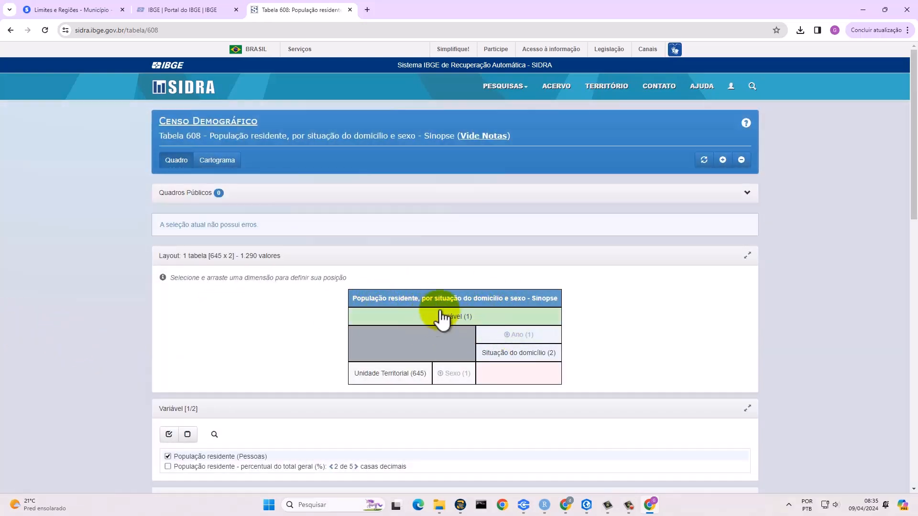
Clear the whole Município selection from the territorial units of table 608
scroll(440, 333, "down", 2)
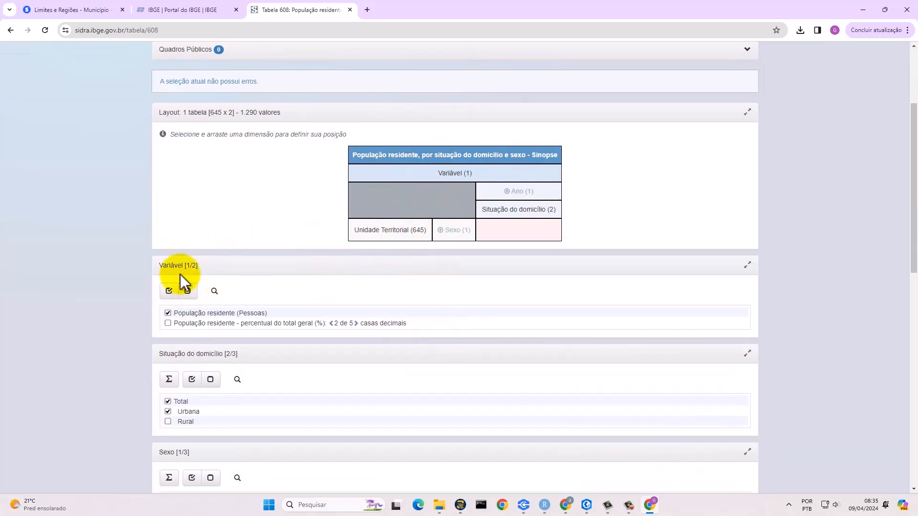
scroll(180, 286, "down", 2)
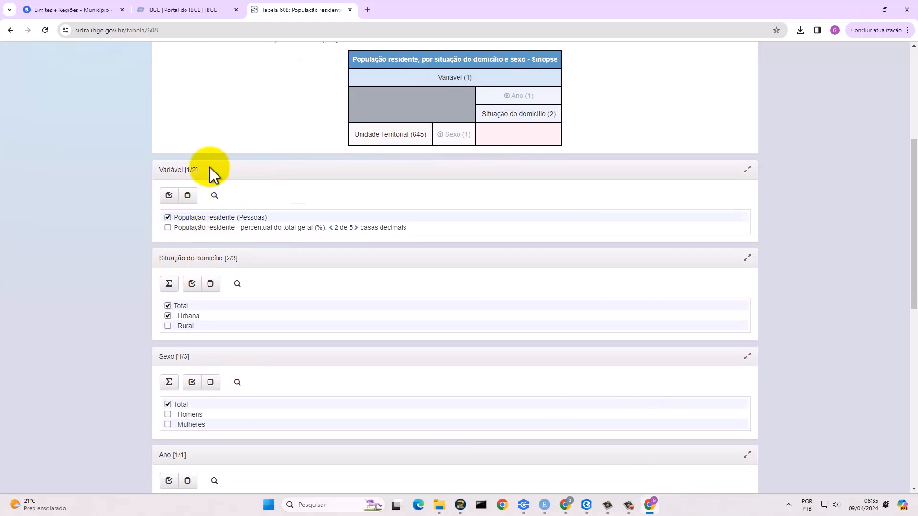
scroll(254, 229, "down", 2)
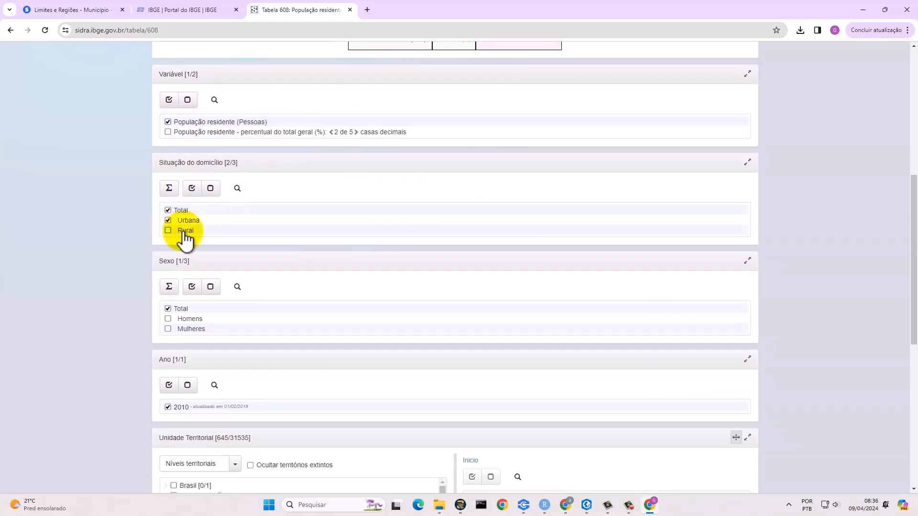
scroll(290, 264, "down", 7)
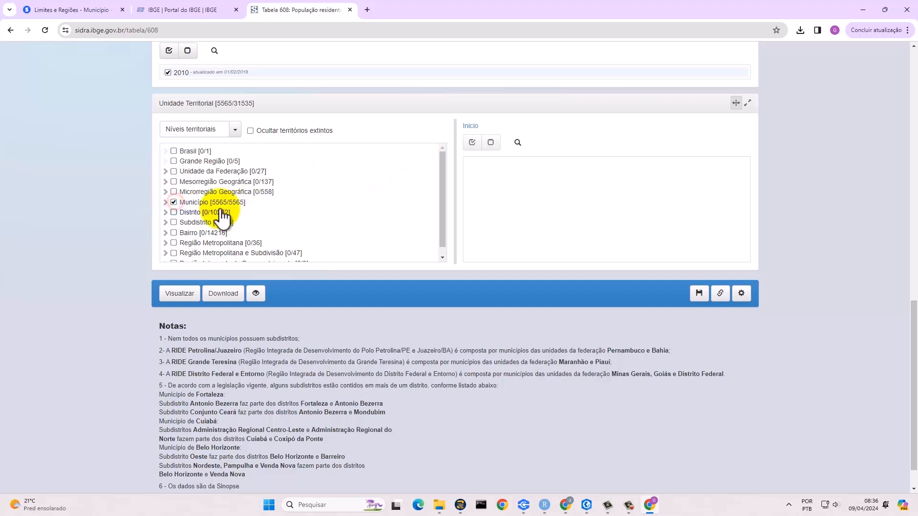
left_click(174, 202)
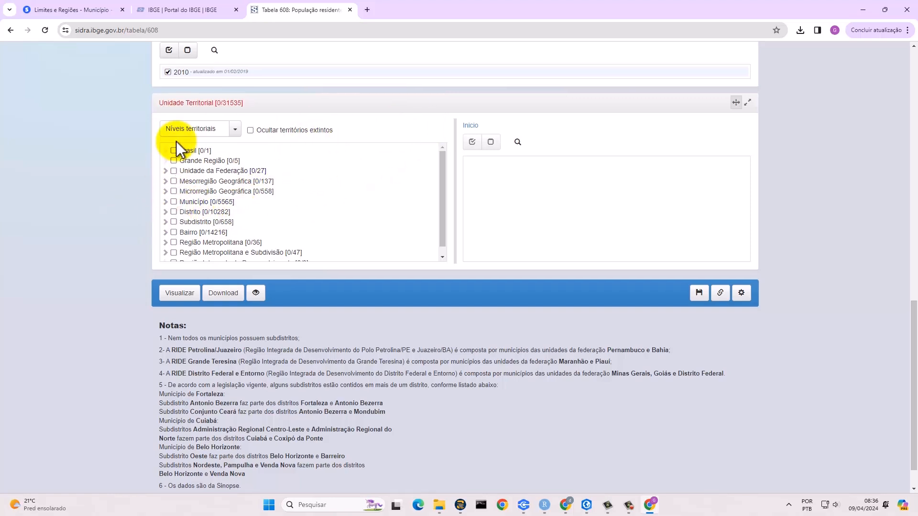
List the municipalities by Unidade da Federação and select only those of São Paulo (35)
scroll(180, 129, "down", 1)
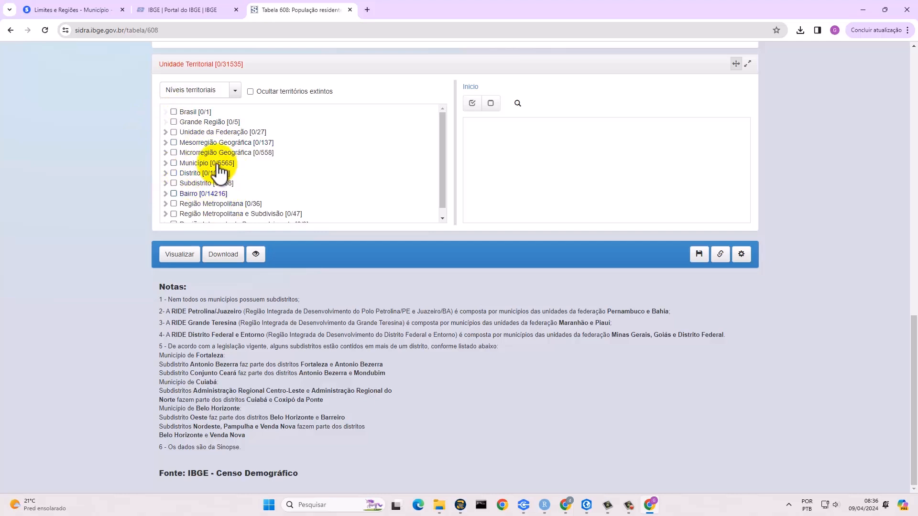
left_click(196, 163)
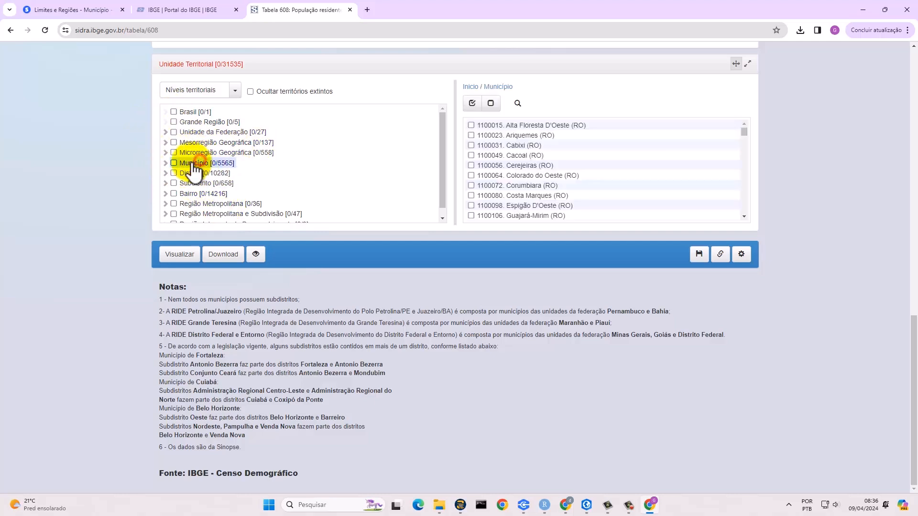
left_click(165, 163)
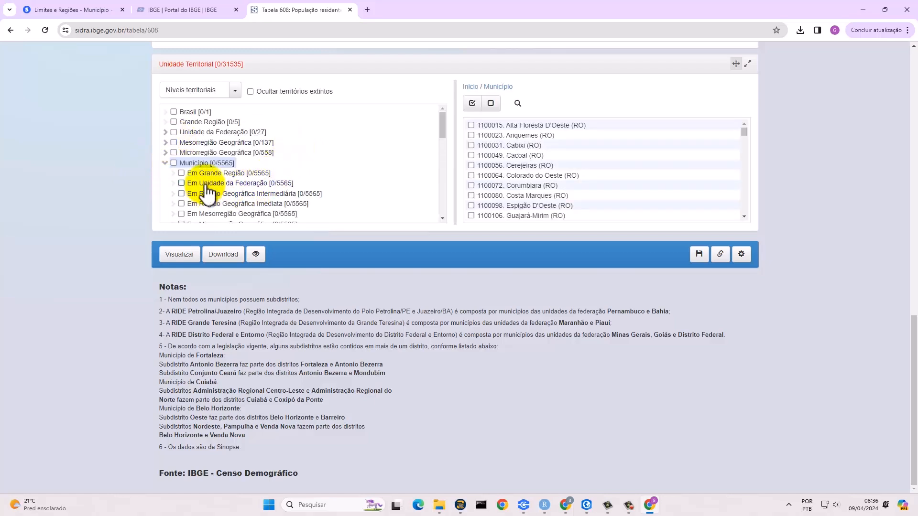
left_click(190, 184)
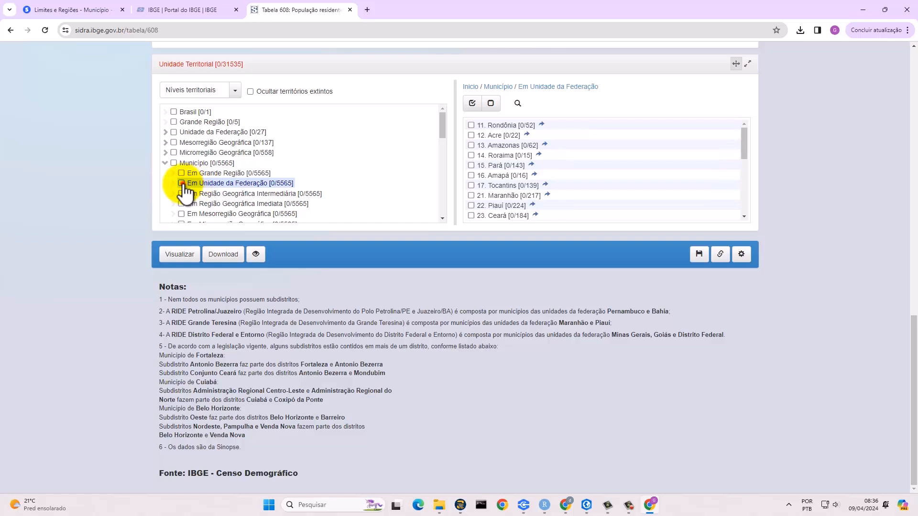
left_click(181, 183)
scroll(543, 174, "down", 4)
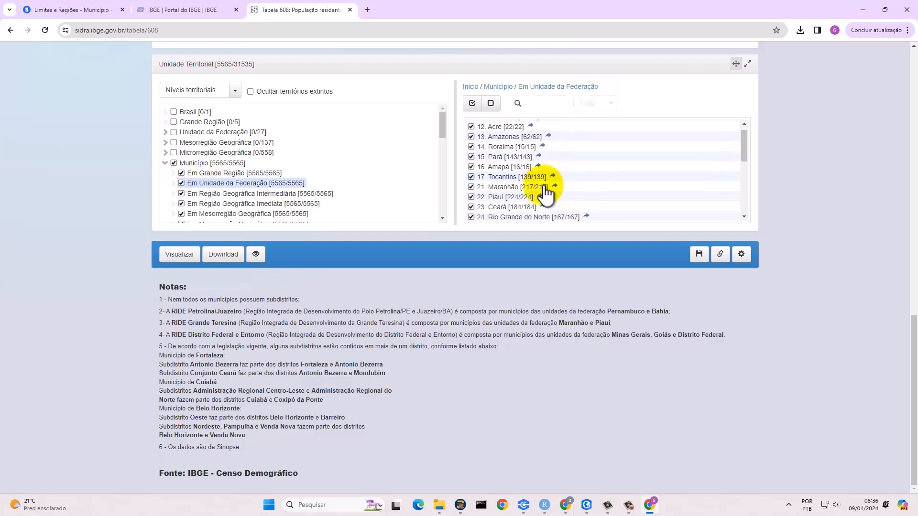
left_click(489, 103)
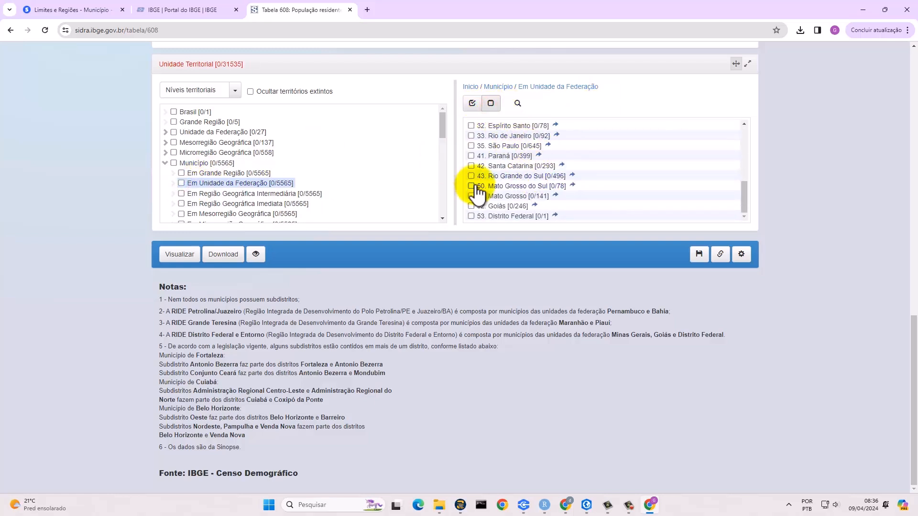
scroll(497, 142, "up", 1)
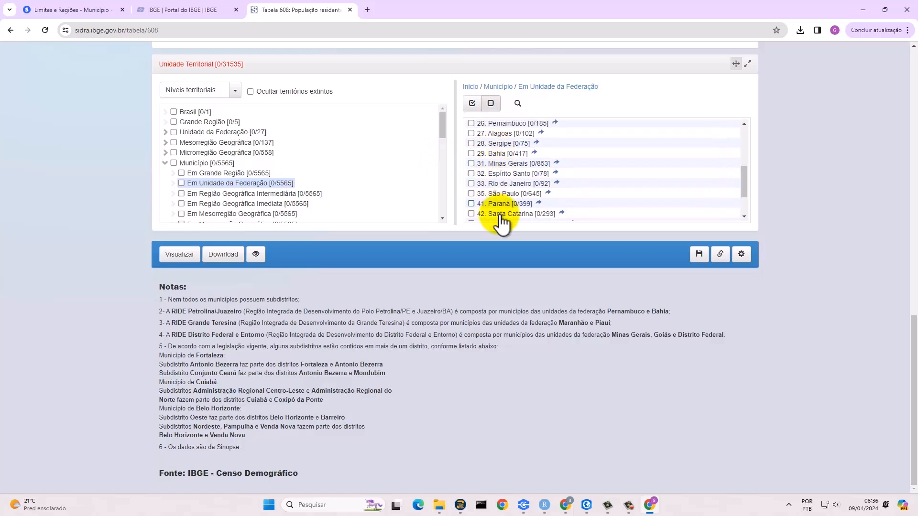
left_click(470, 193)
Display the resulting 2010 resident population table for the São Paulo municipalities
scroll(182, 201, "down", 1)
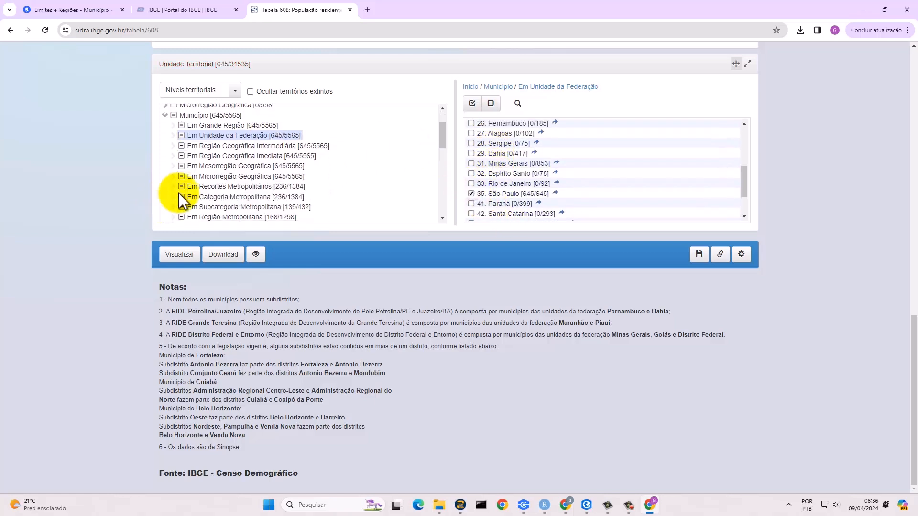
scroll(538, 188, "down", 1)
scroll(539, 188, "down", 1)
scroll(548, 191, "up", 4)
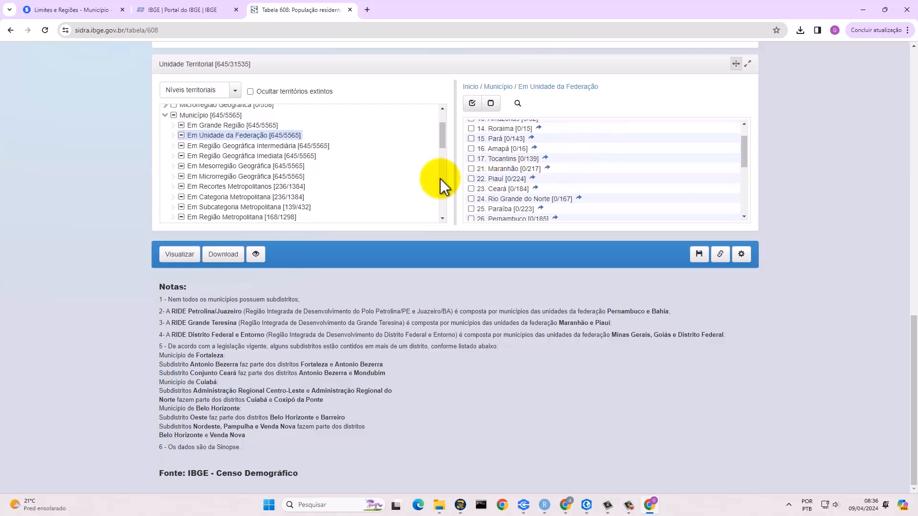
left_click(180, 253)
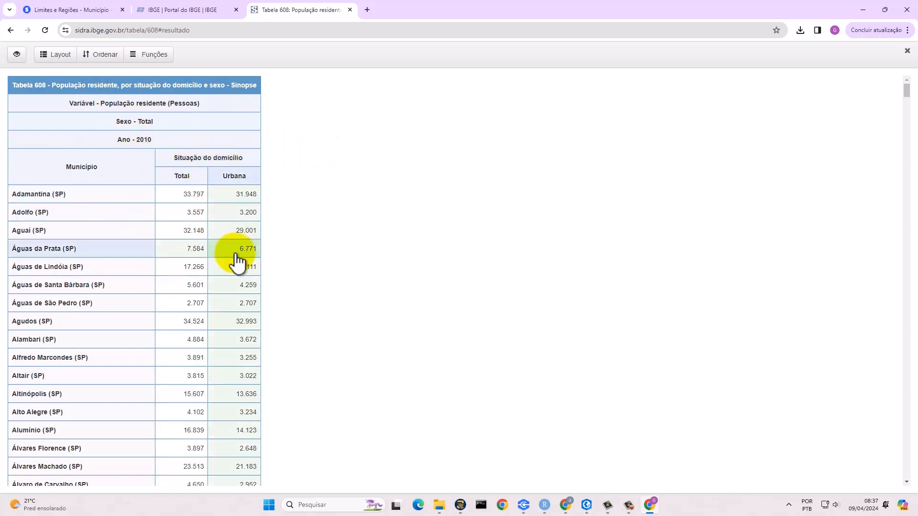
Turn on Exibir códigos for the territorial units in the view options of table 608 and display the table again
scroll(88, 184, "down", 2)
scroll(87, 184, "down", 6)
scroll(86, 185, "up", 8)
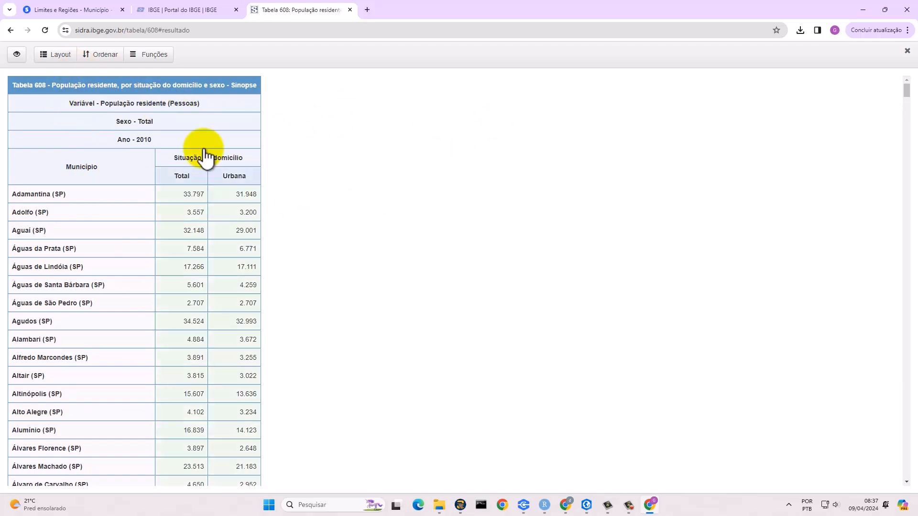
left_click(10, 30)
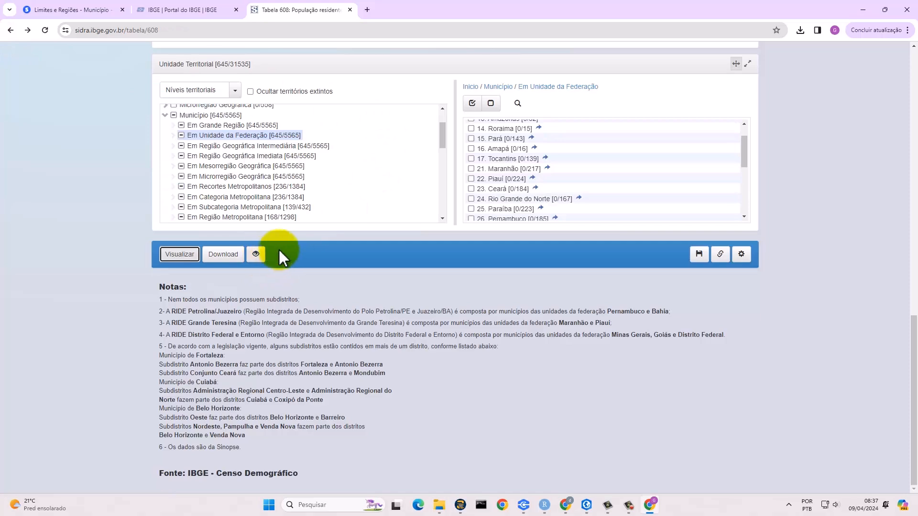
left_click(256, 256)
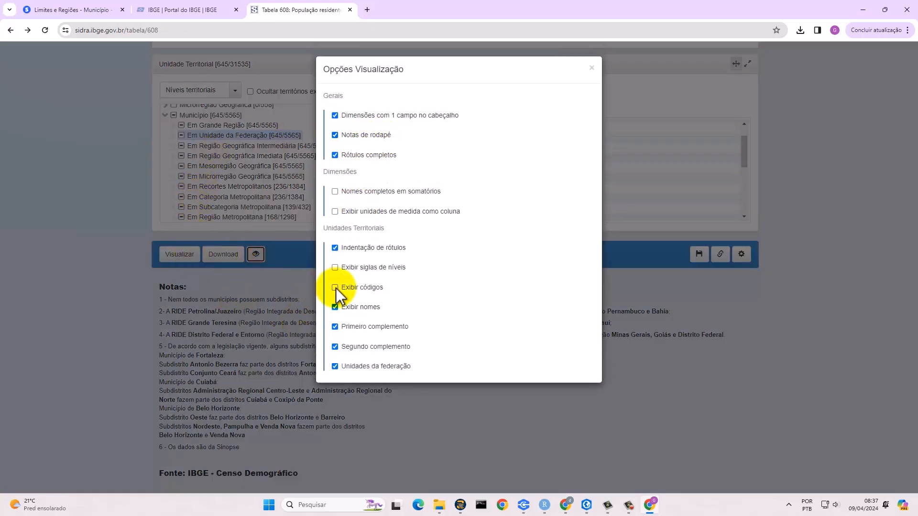
left_click(335, 287)
left_click(275, 306)
left_click(179, 258)
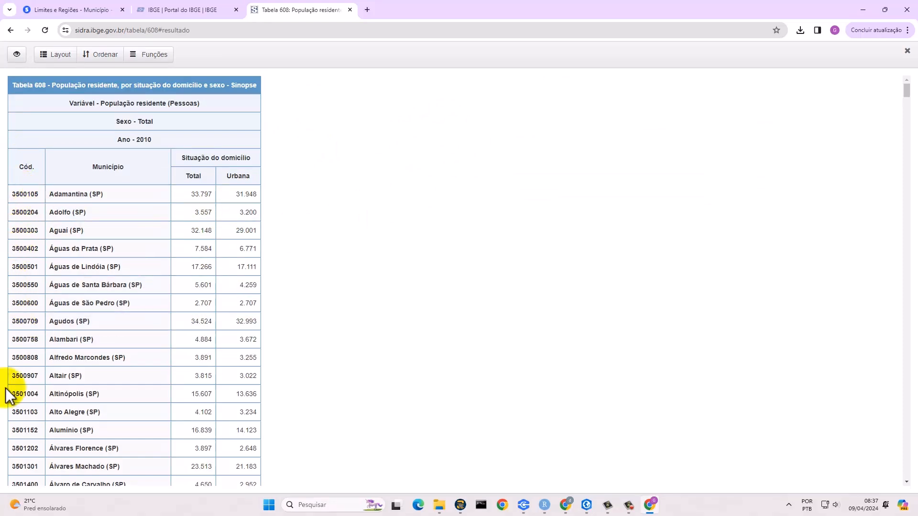
Download table 608 in XLSX format with territory codes and names, and open the file in LibreOffice Calc
left_click(10, 30)
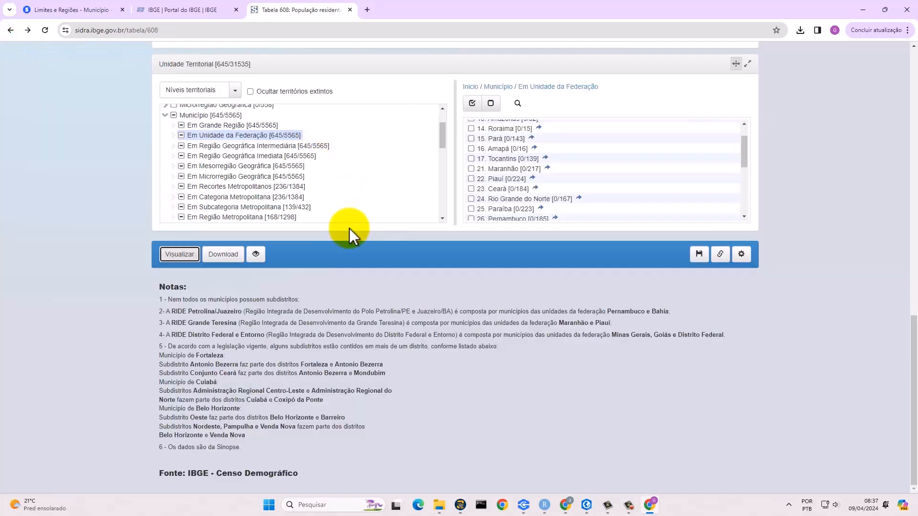
left_click(223, 255)
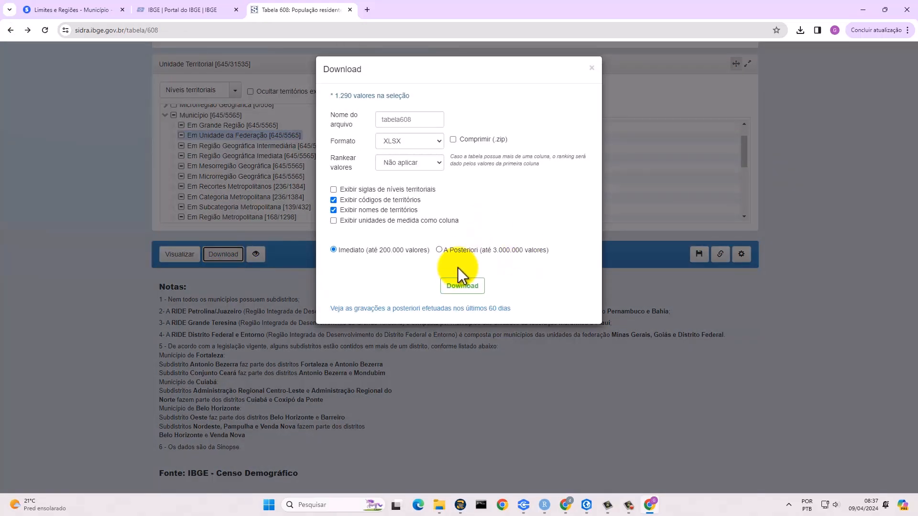
left_click(457, 282)
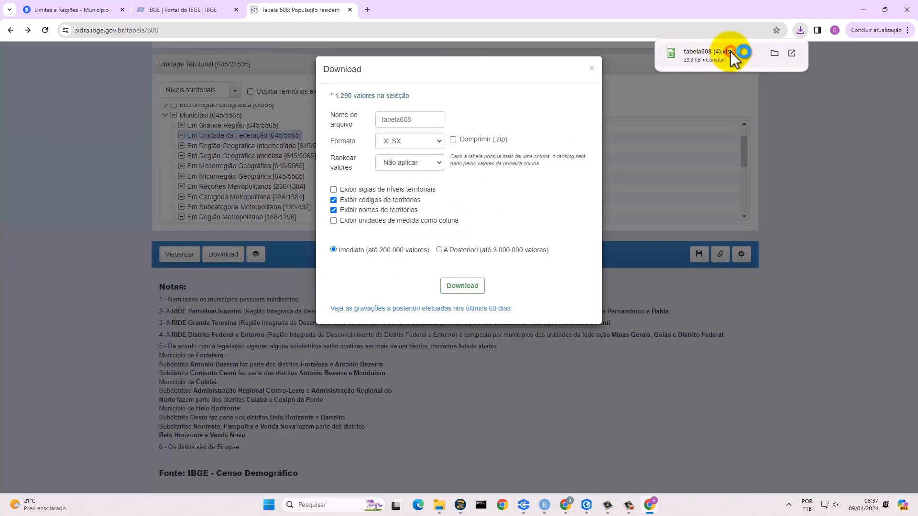
left_click(730, 52)
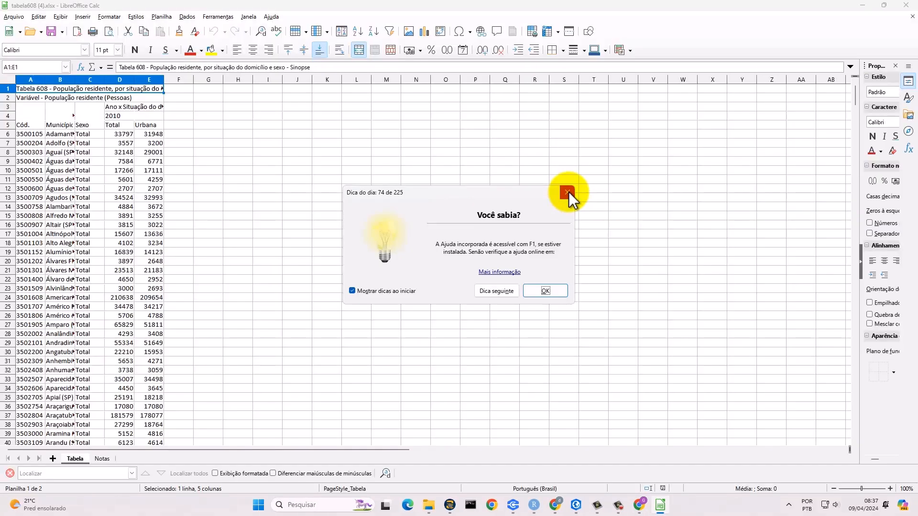
left_click(567, 193)
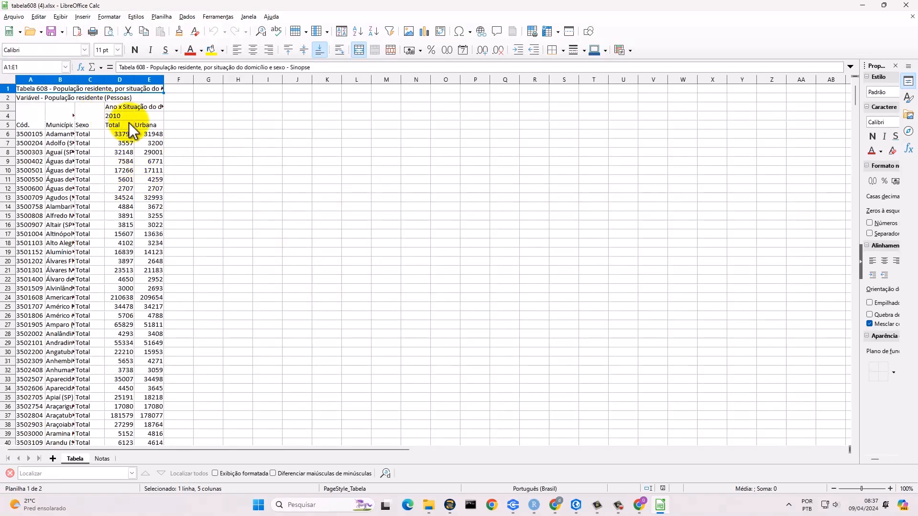
Delete the Notas sheet from the downloaded workbook
scroll(129, 124, "down", 3)
scroll(129, 122, "down", 11)
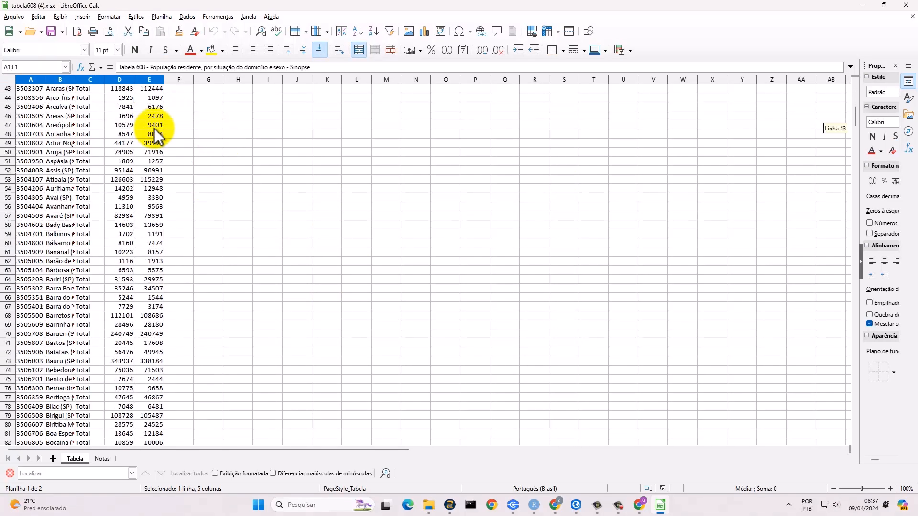
scroll(208, 216, "down", 20)
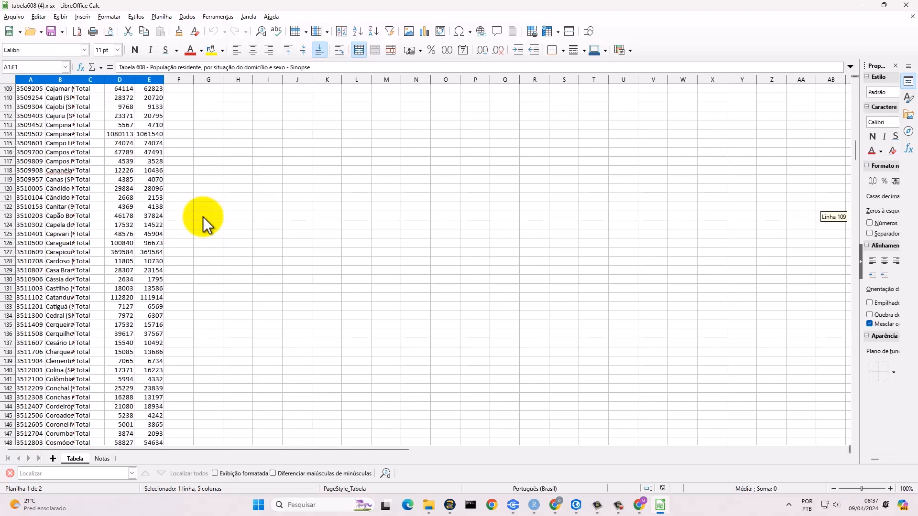
scroll(203, 219, "down", 4)
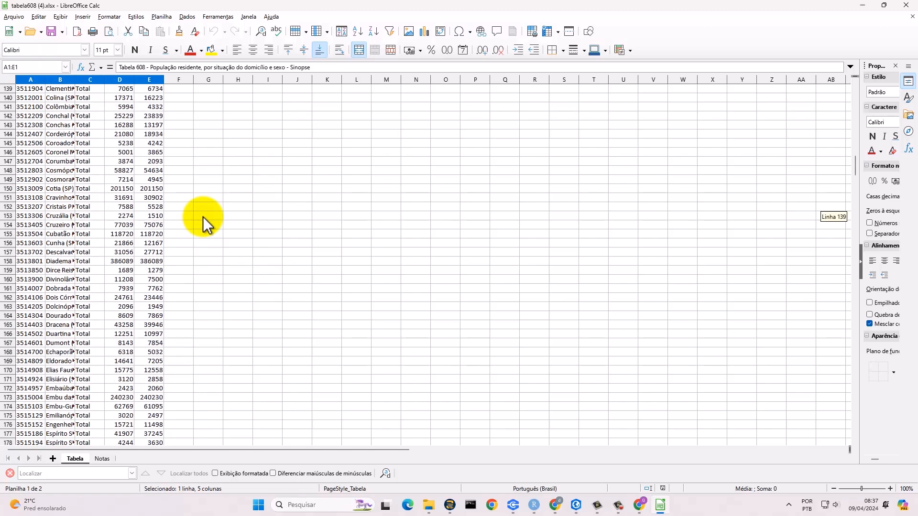
scroll(203, 219, "down", 20)
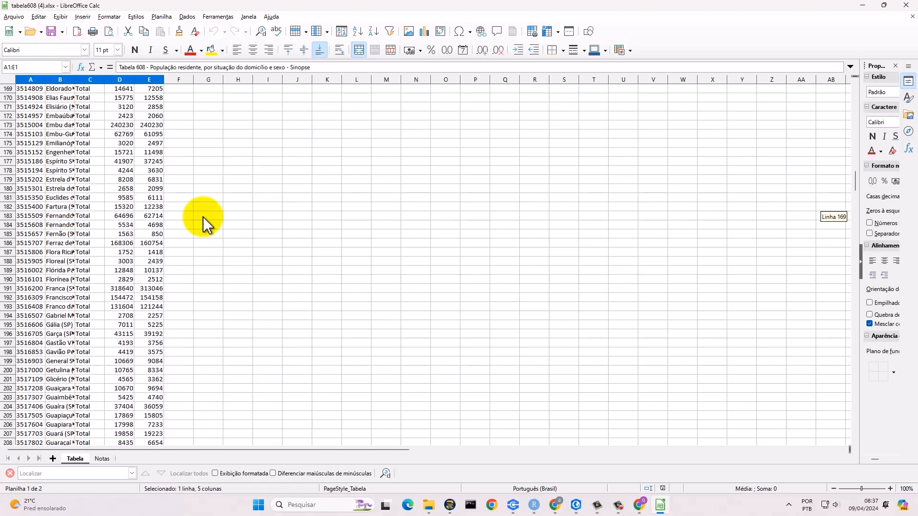
scroll(67, 339, "down", 6)
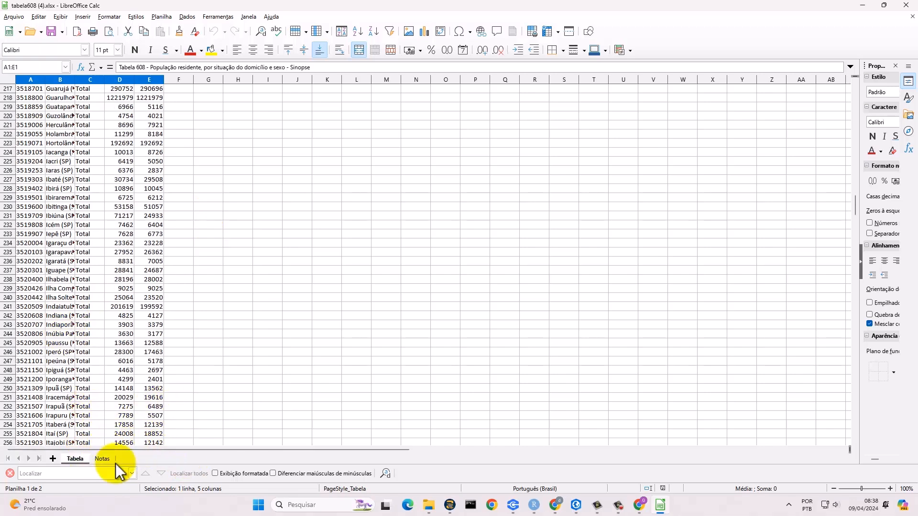
left_click(101, 459)
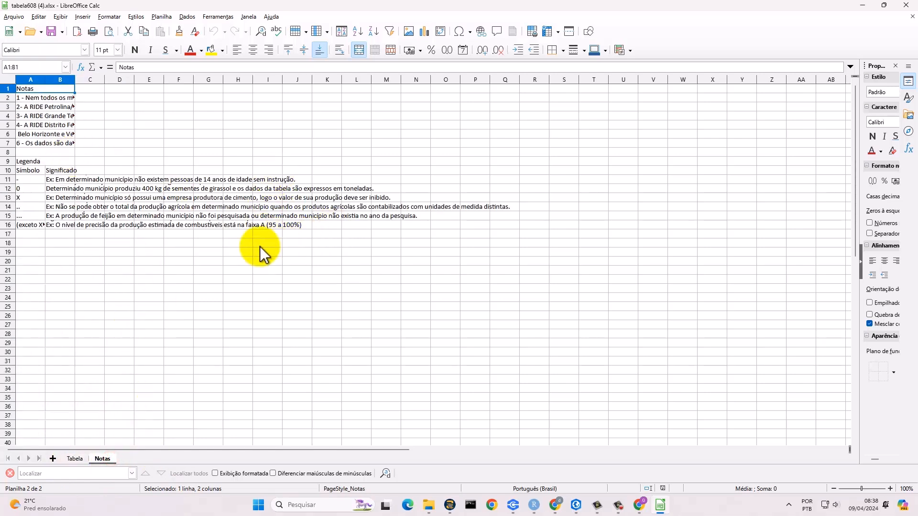
right_click(97, 459)
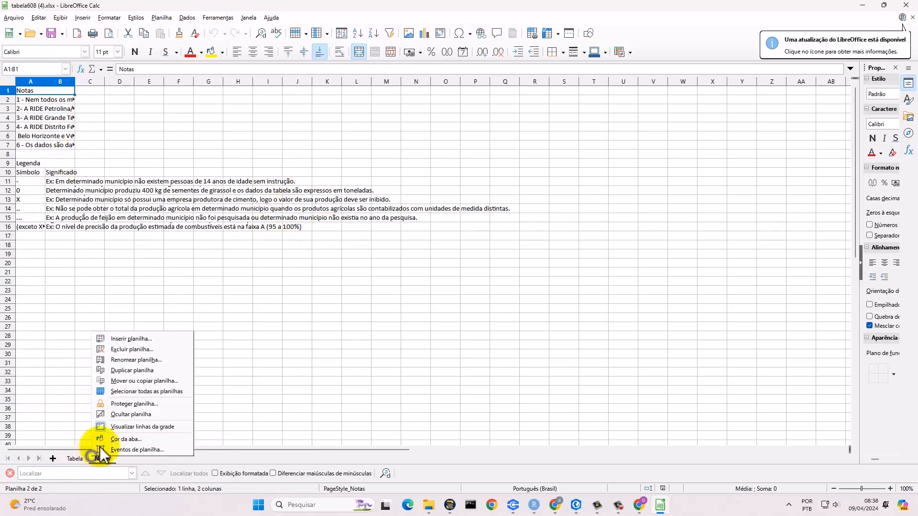
left_click(134, 350)
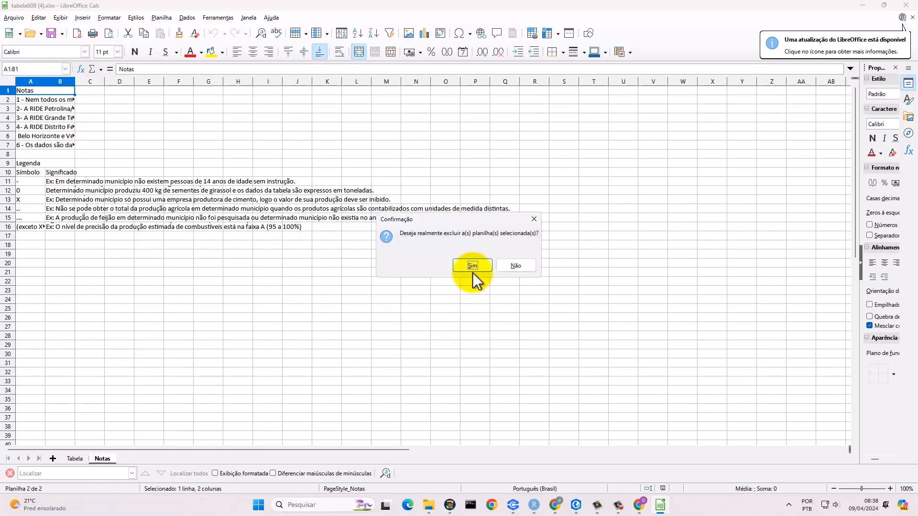
left_click(473, 266)
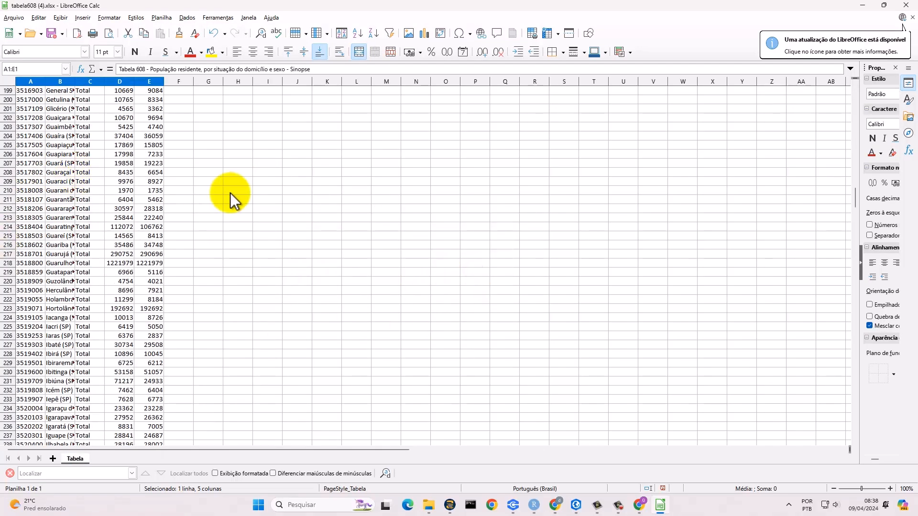
Delete the Município and Sexo cells B3:C650, shifting the remaining cells to the left
scroll(599, 170, "up", 20)
scroll(598, 170, "up", 20)
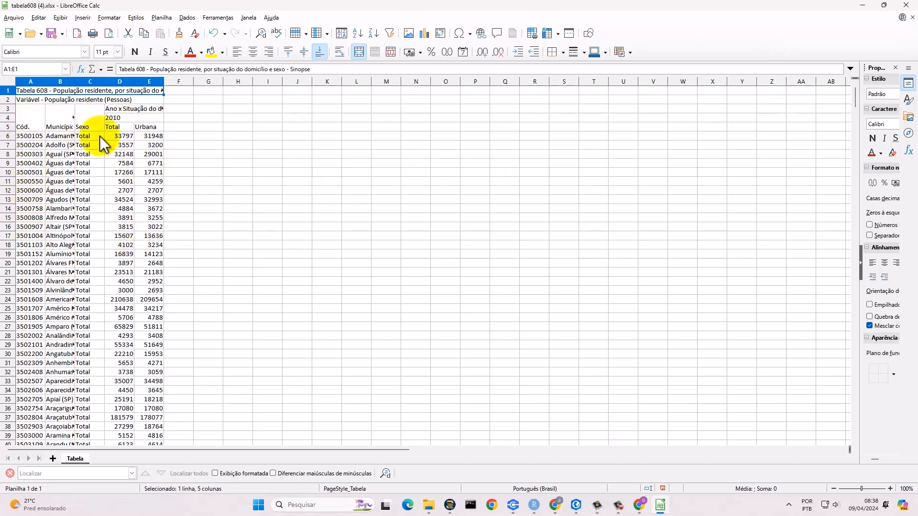
left_click_drag(56, 119, 80, 343)
right_click(79, 343)
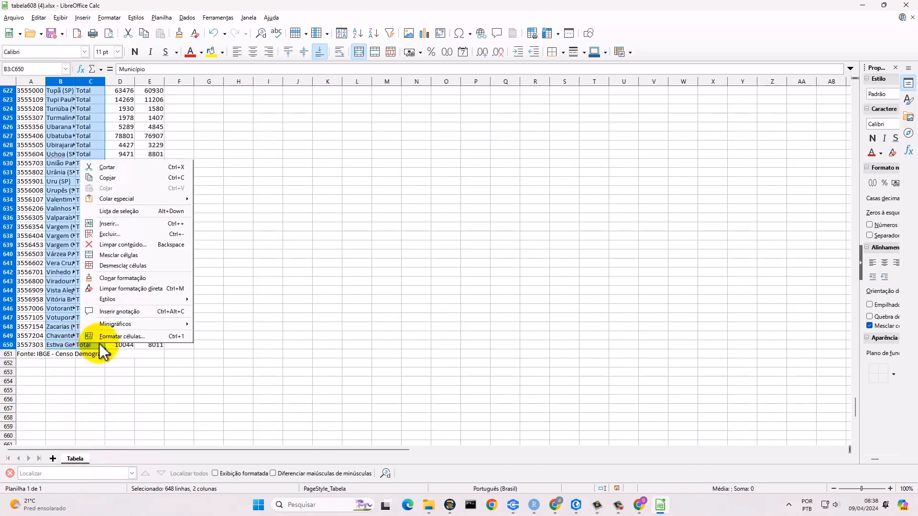
left_click(134, 234)
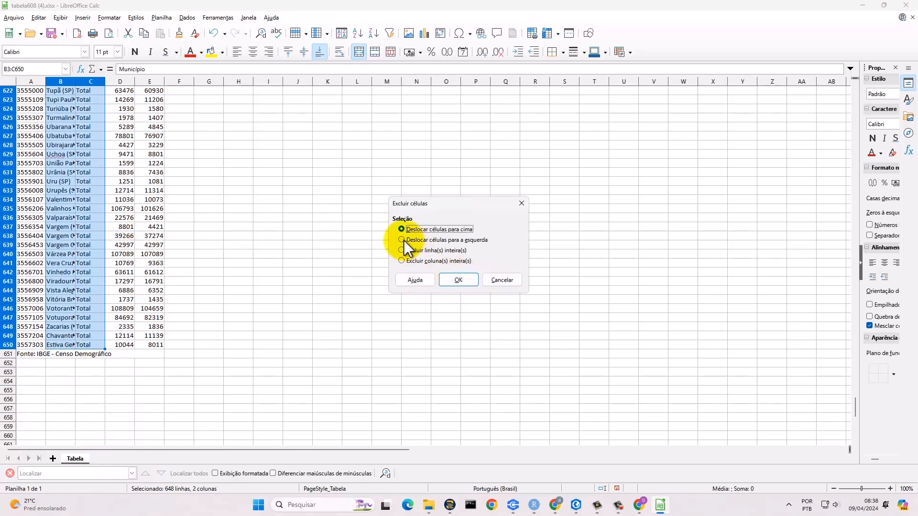
left_click(404, 240)
left_click(457, 279)
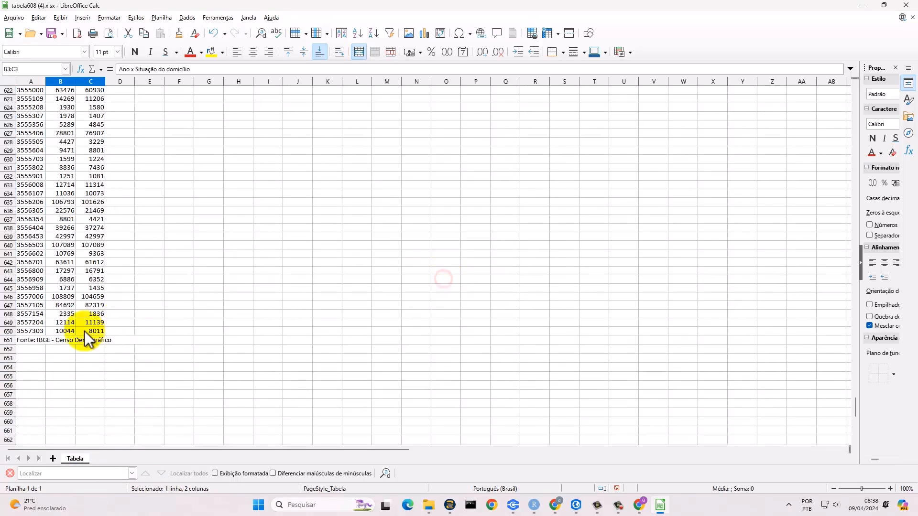
Delete the Fonte: IBGE source note in row 651 below the data, shifting cells up
left_click(61, 338)
right_click(62, 343)
left_click(125, 236)
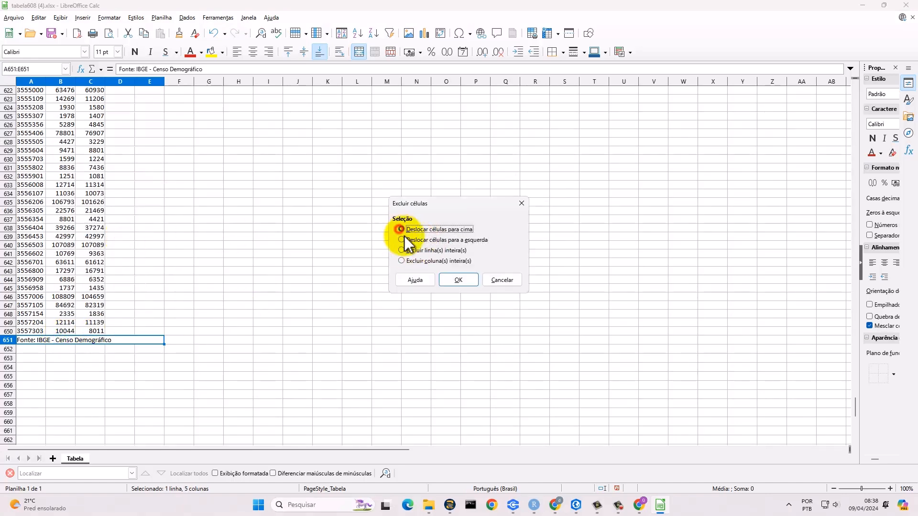
left_click(445, 281)
Delete the Tabela 608 title and the Variável line above the table, shifting the cells up
scroll(162, 268, "up", 12)
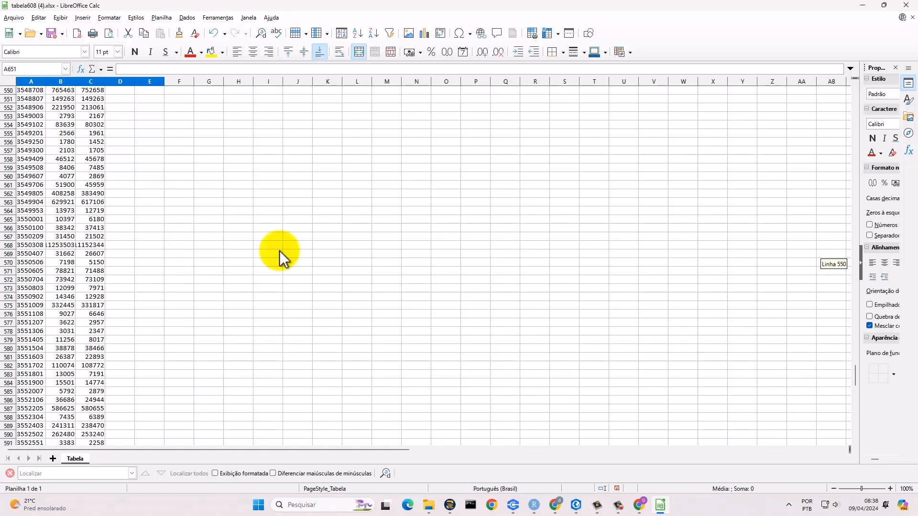
left_click_drag(851, 388, 846, 90)
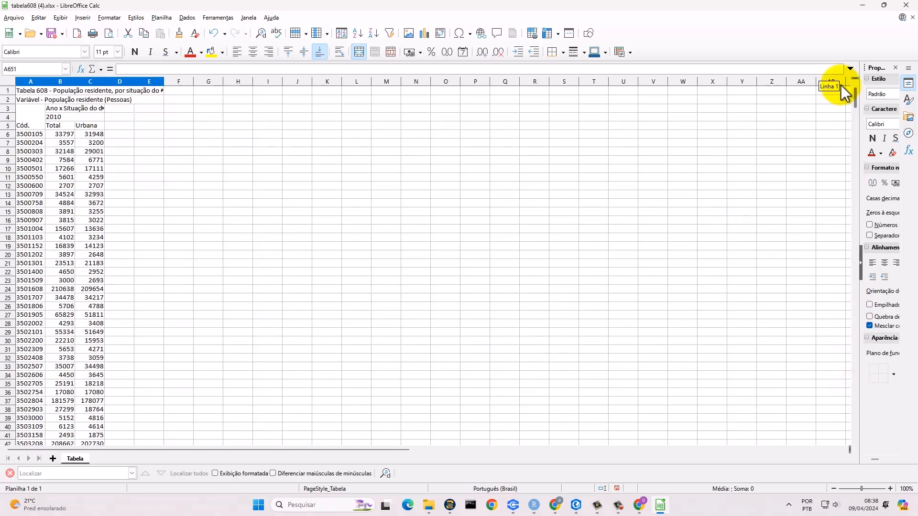
right_click(36, 96)
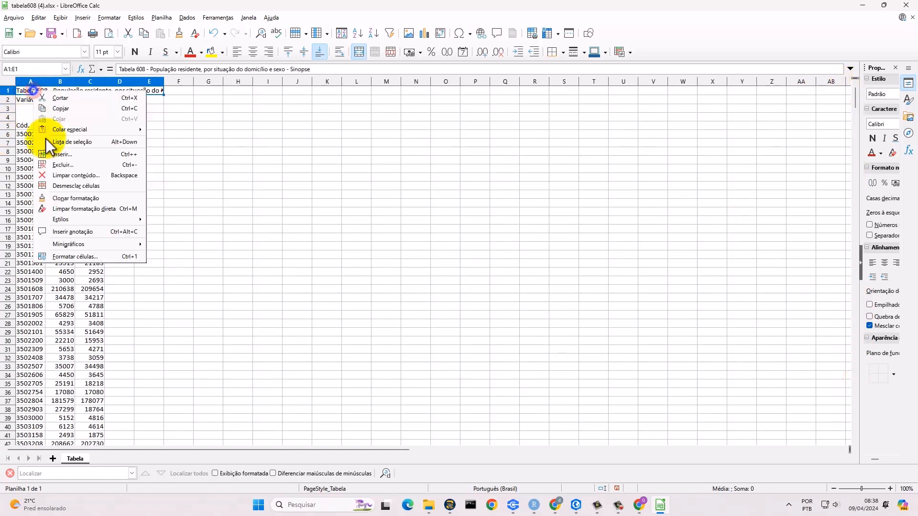
left_click(61, 176)
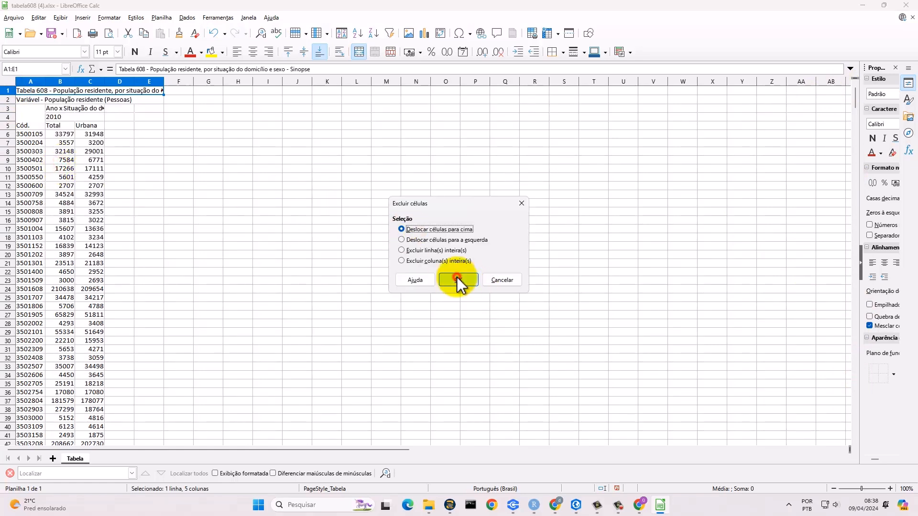
left_click(460, 281)
right_click(101, 90)
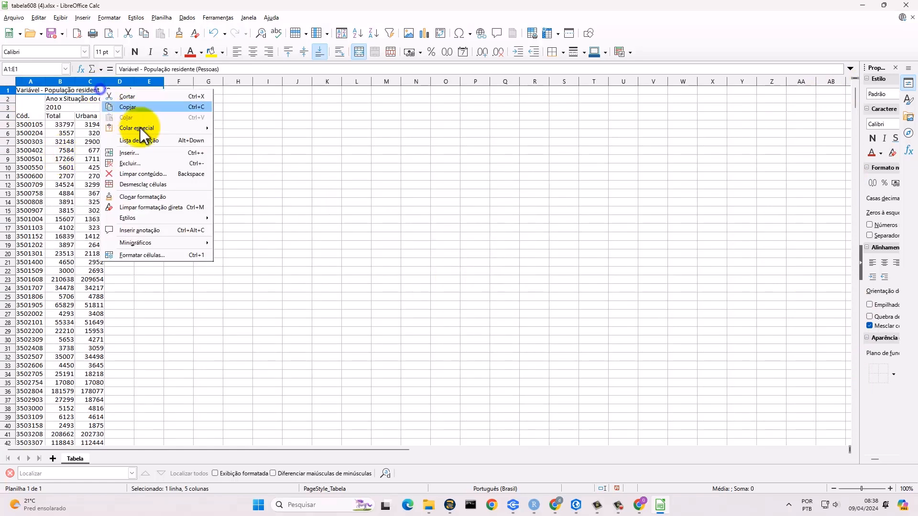
left_click(159, 165)
left_click(458, 280)
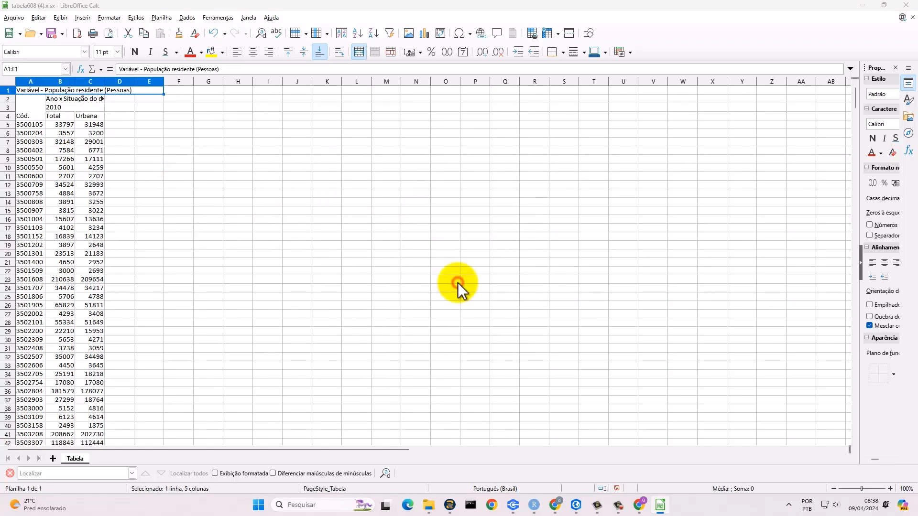
Delete the Ano x Situação do domicílio header cells B1:C1, shifting the cells below up
right_click(68, 90)
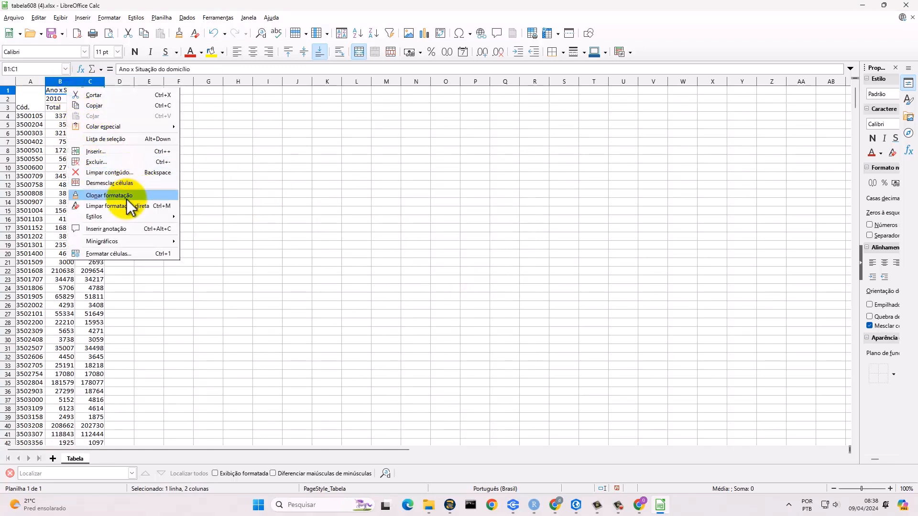
left_click(133, 162)
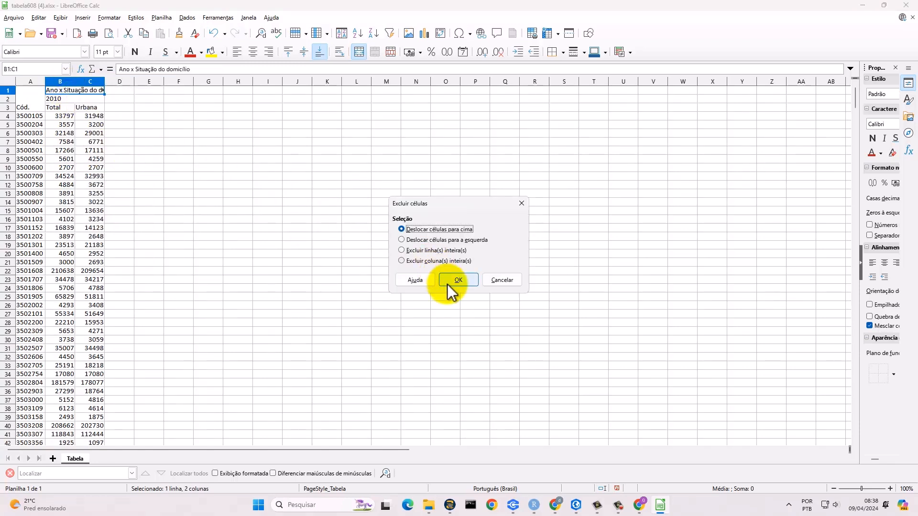
left_click(448, 286)
Unmerge the Cód. header cells A1:A3
left_click(37, 102)
right_click(39, 99)
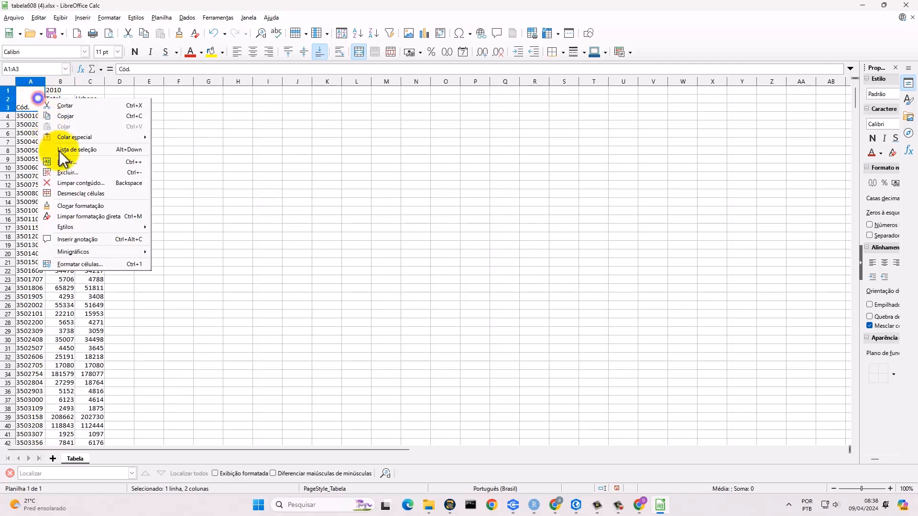
left_click(117, 194)
left_click(56, 118)
Delete the two empty cells below the Cód. header in column A, shifting the municipality codes up
left_click(29, 98)
right_click(34, 98)
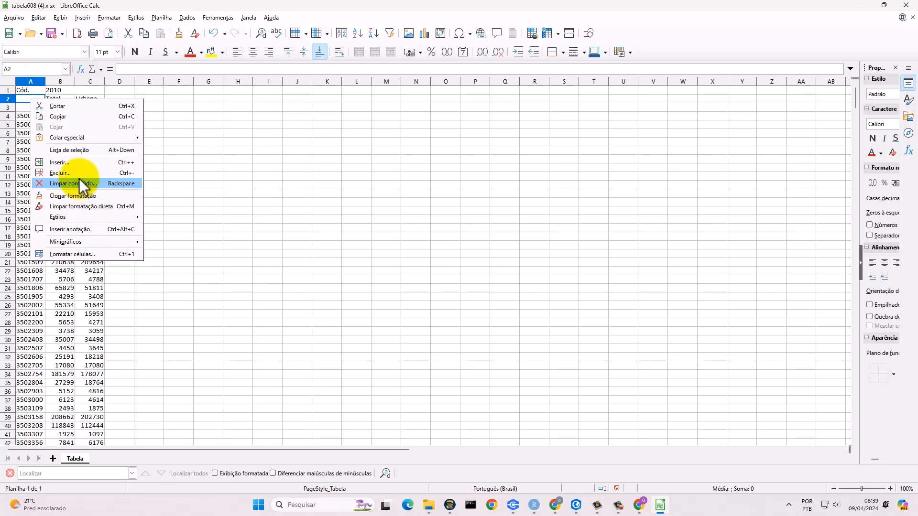
left_click(77, 188)
left_click(458, 281)
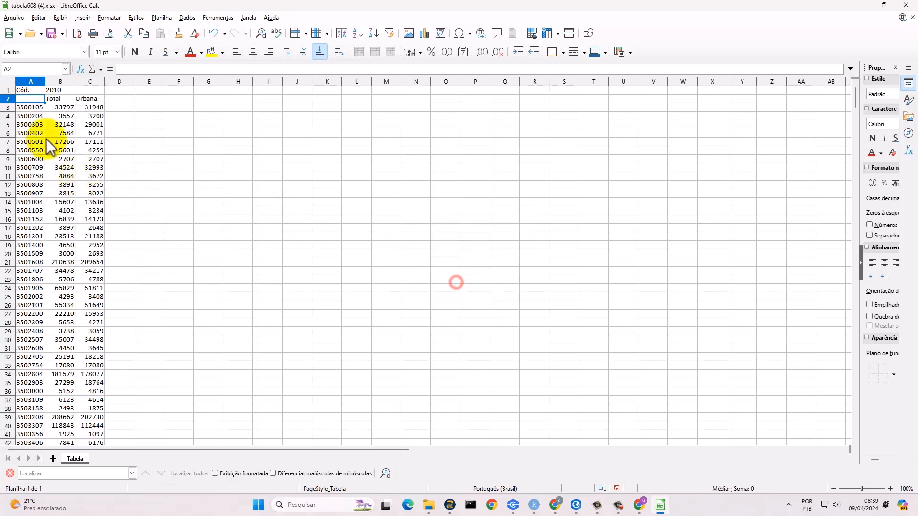
right_click(32, 98)
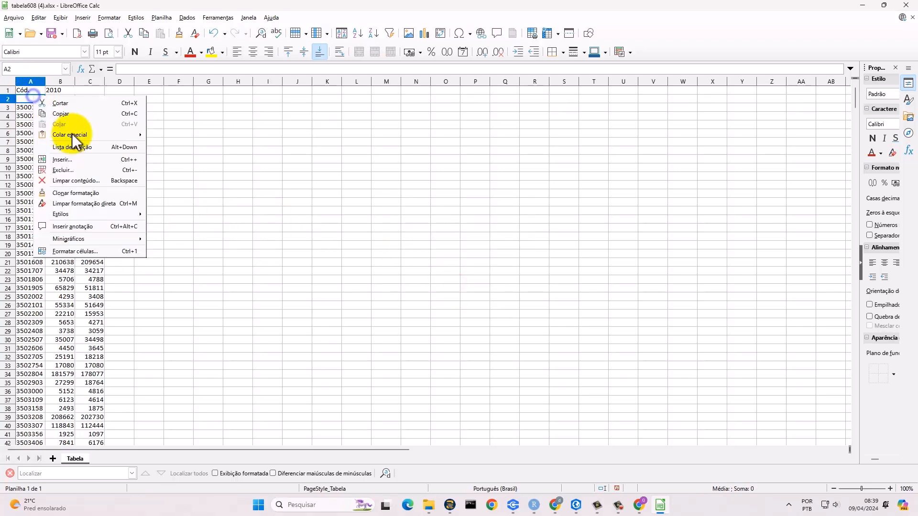
left_click(72, 170)
left_click(459, 277)
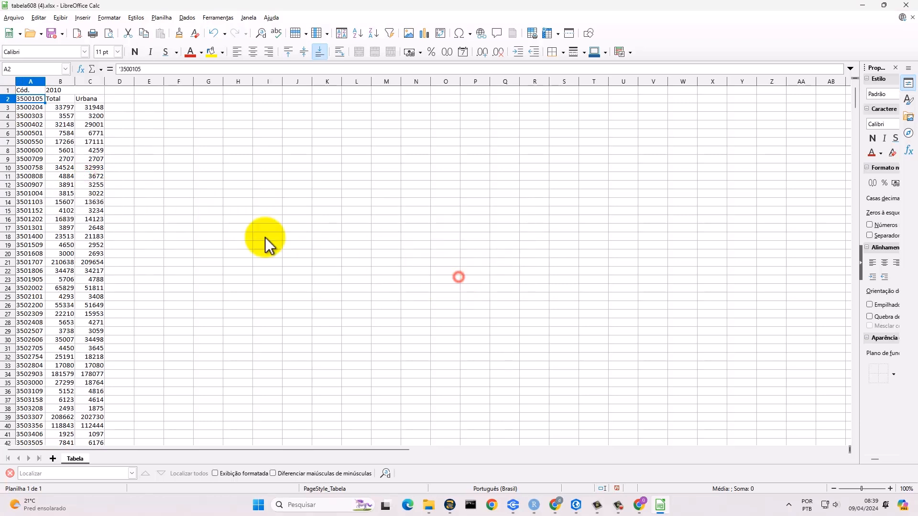
Delete the merged 2010 header cells B1:C1, shifting the cells below up
left_click_drag(86, 90, 59, 89)
right_click(69, 90)
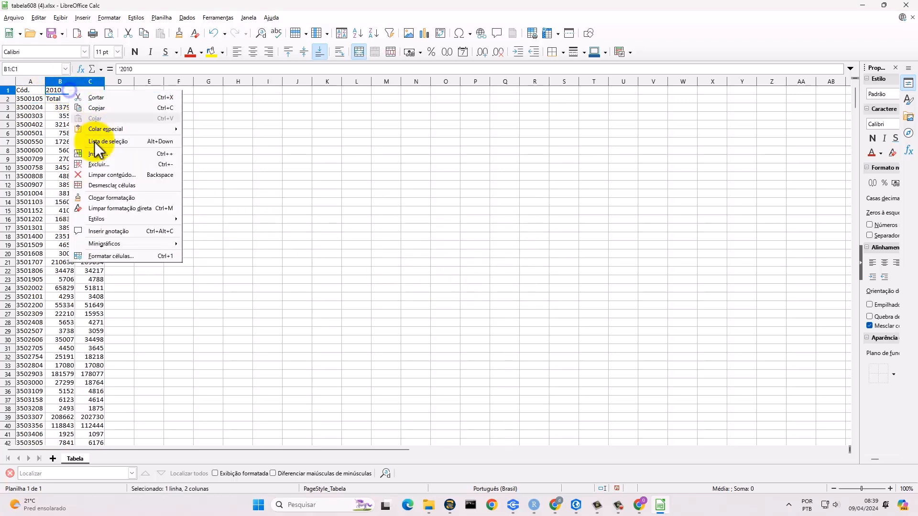
left_click(106, 168)
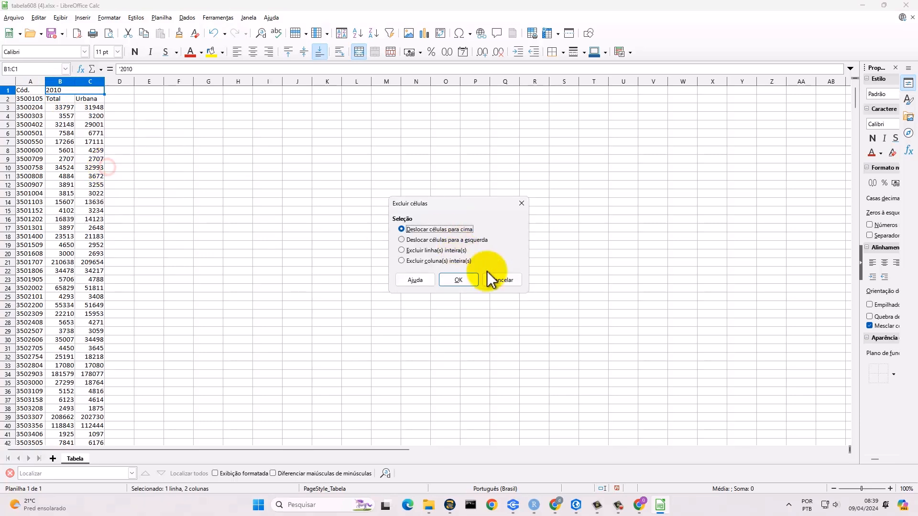
left_click(462, 279)
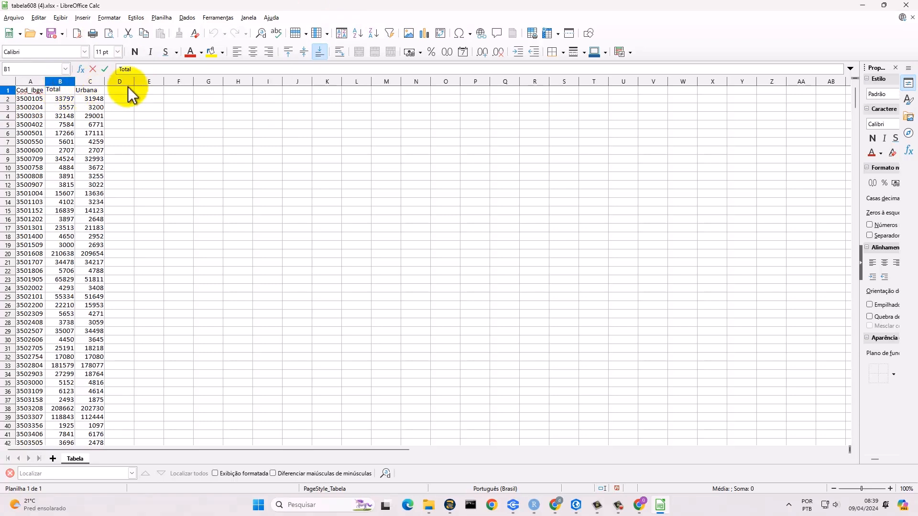
Rename the three column headers in row 1 as Cod_ibge, POP_TOT and POP_URB
key("Delete")
type("POP_TOT")
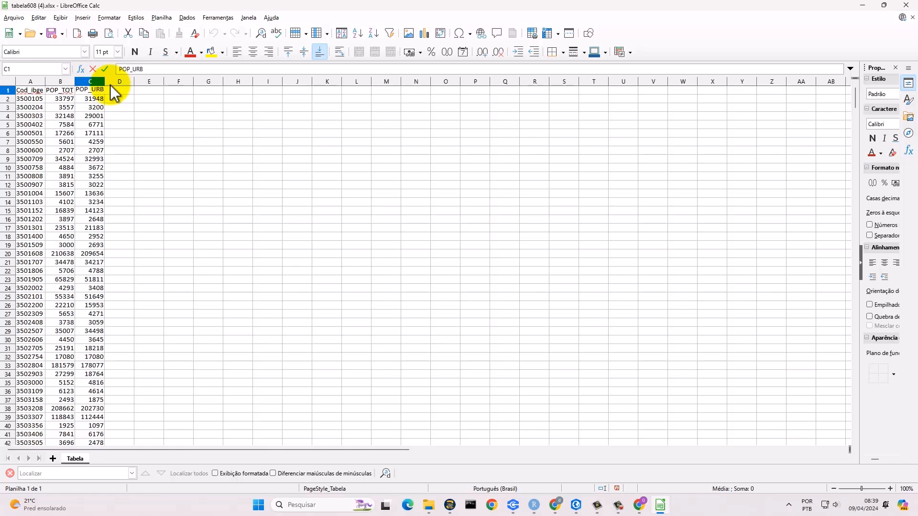
left_click(123, 102)
Close the tabela608 (4).xlsx spreadsheet and the Download dialog on the SIDRA Tabela 608 page
scroll(71, 126, "down", 20)
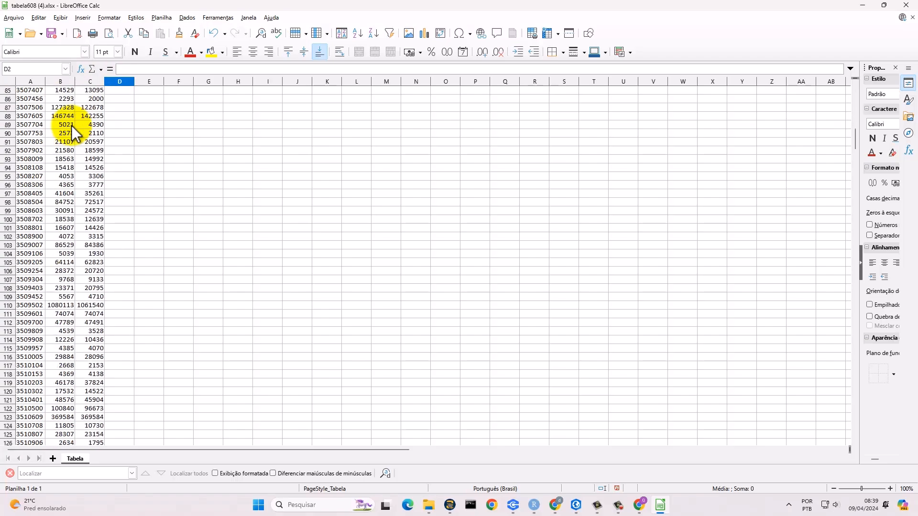
scroll(77, 138, "down", 20)
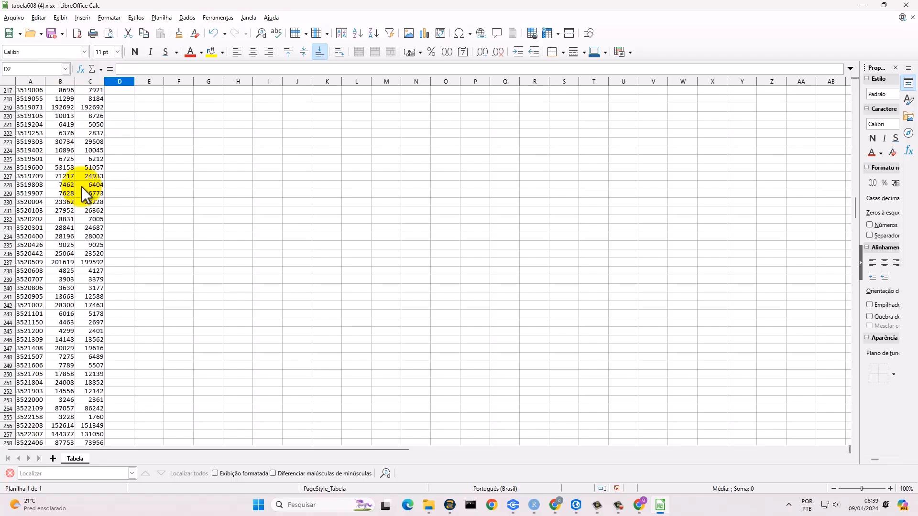
scroll(82, 186, "down", 20)
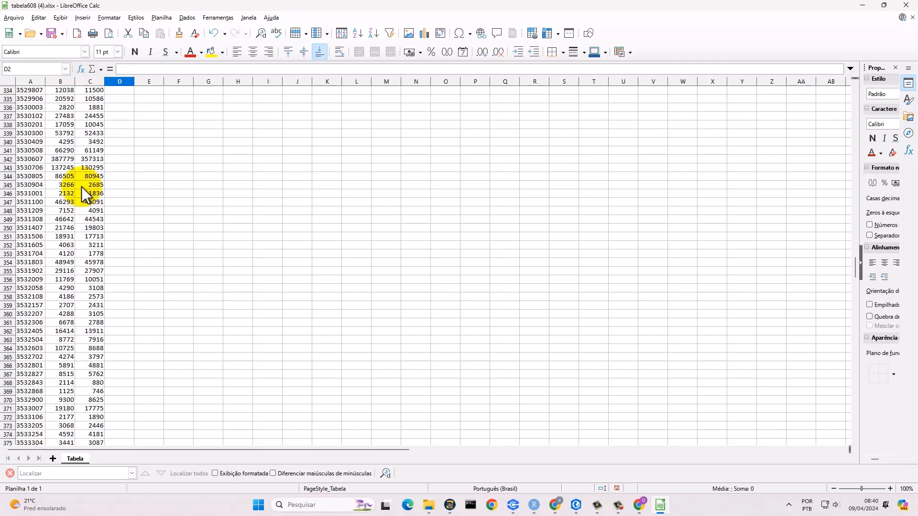
scroll(82, 186, "up", 11)
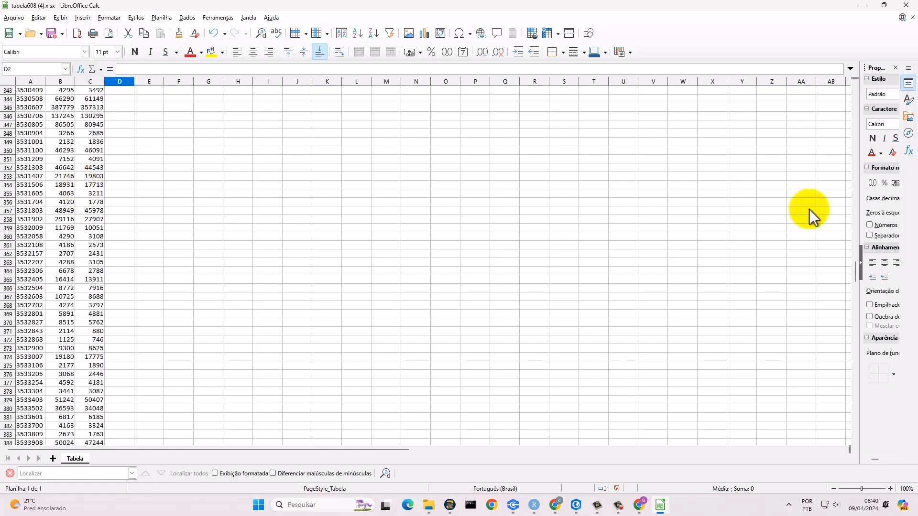
left_click_drag(855, 268, 854, 94)
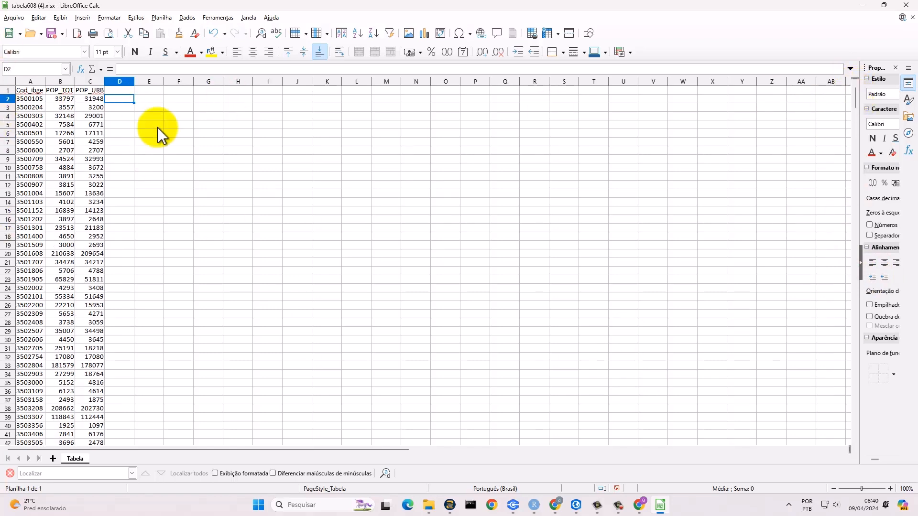
left_click(901, 4)
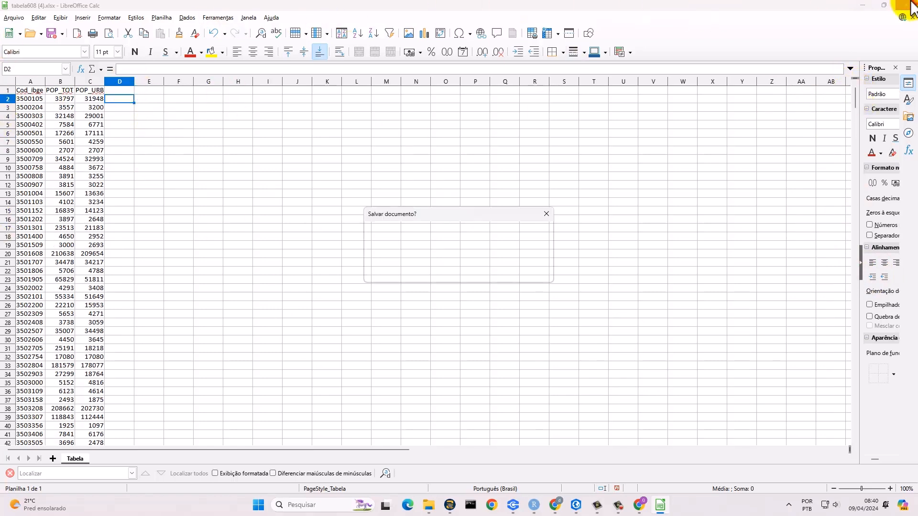
left_click(465, 271)
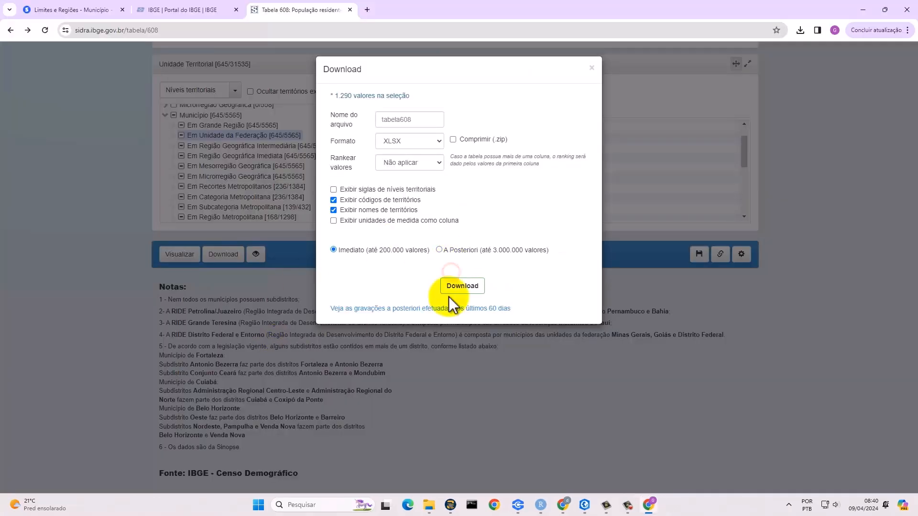
left_click(595, 67)
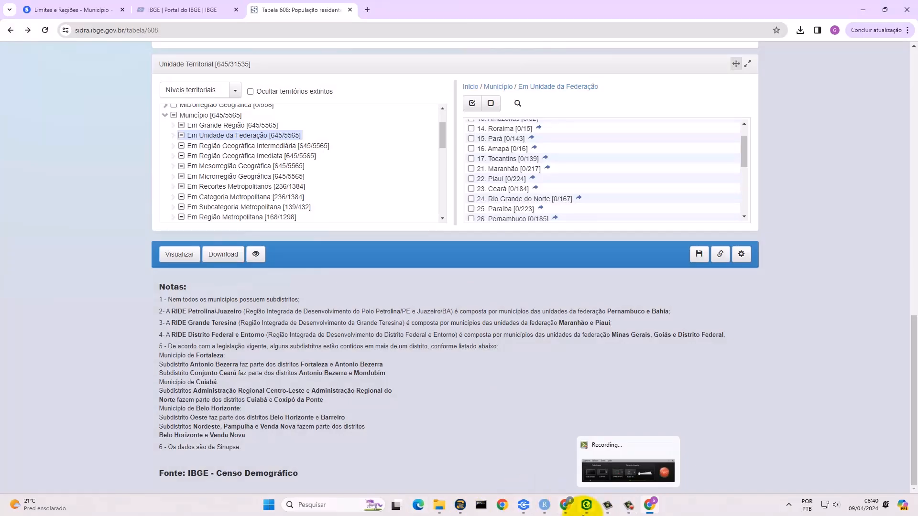
Switch to ArcGIS Pro and add LimiteMunicipal.shp from the Aula_TabelaAtributos folder in SIG to Map1
left_click(586, 504)
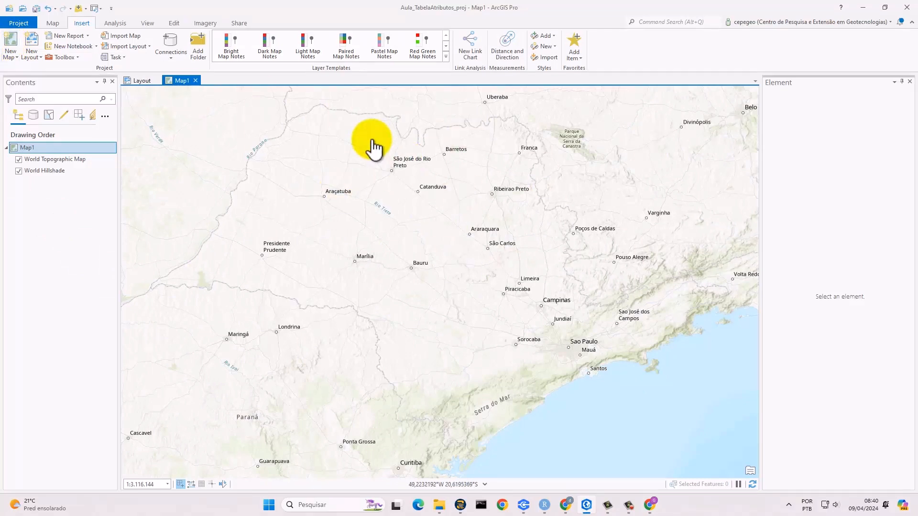
left_click(53, 21)
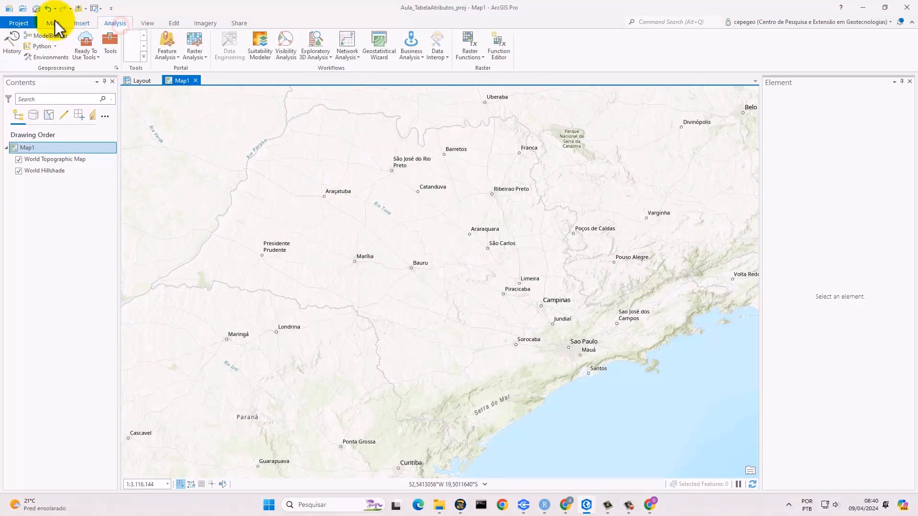
left_click(195, 48)
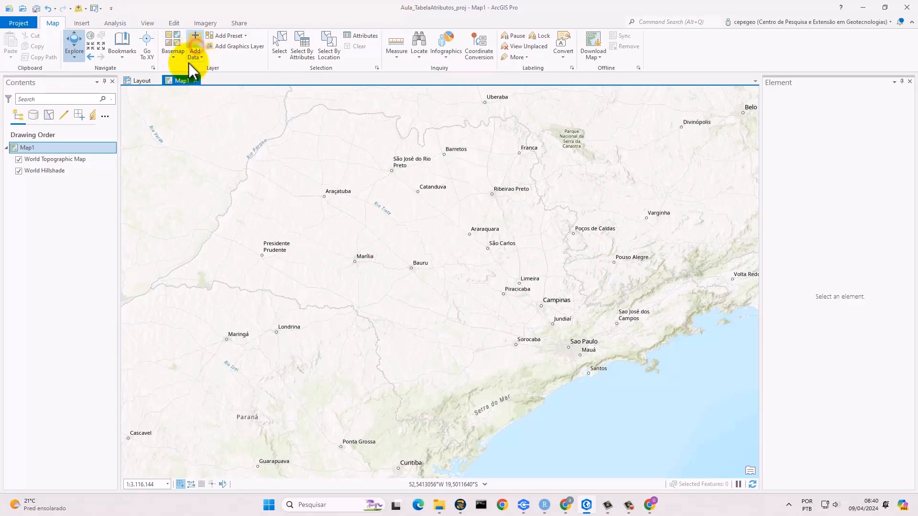
scroll(277, 144, "down", 5)
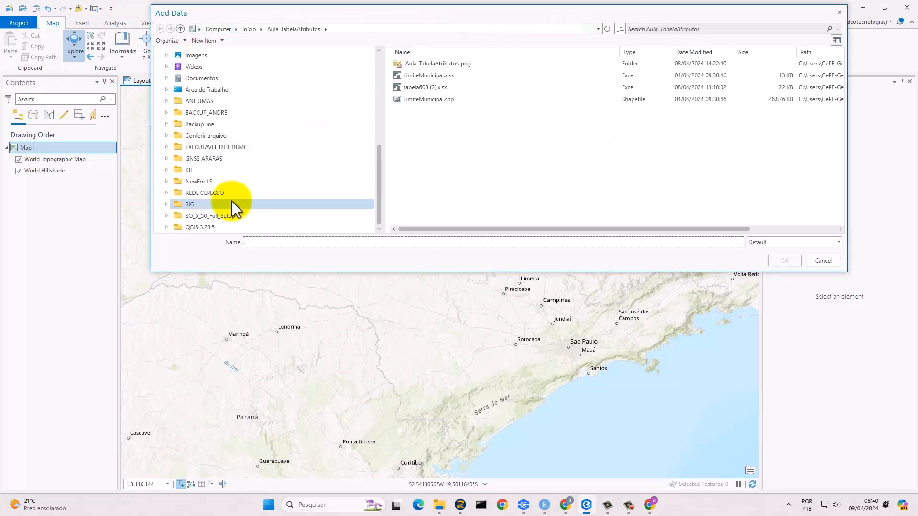
left_click(213, 204)
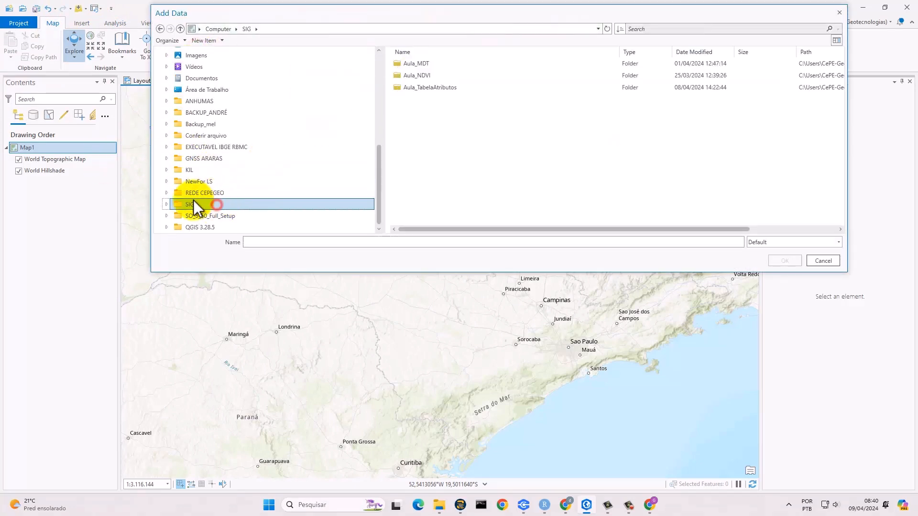
double_click(444, 89)
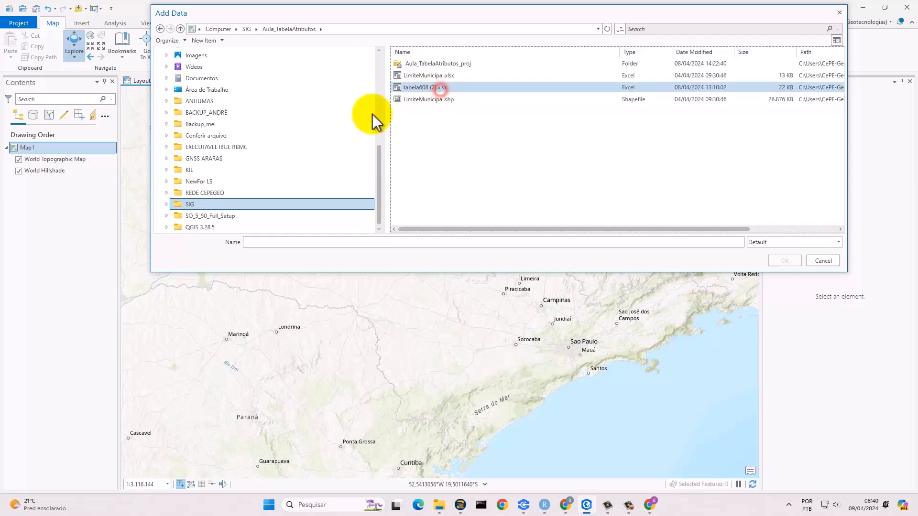
left_click(480, 96)
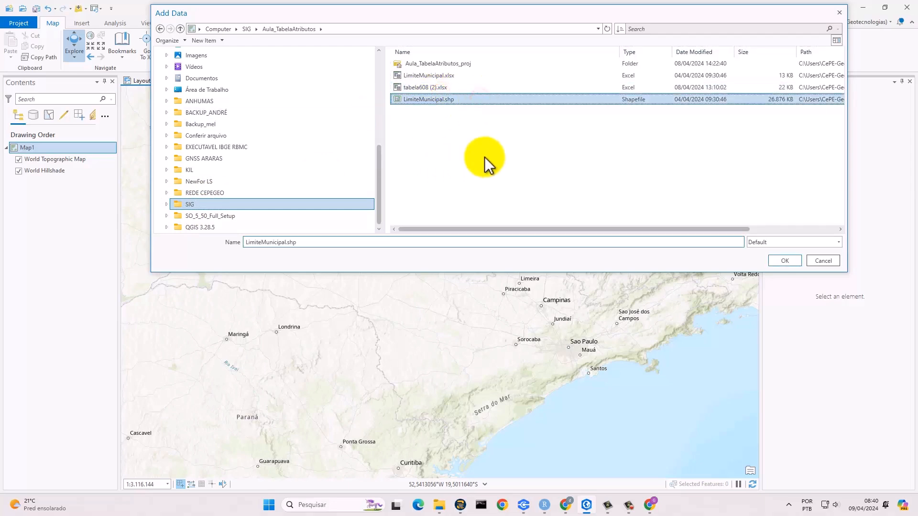
left_click(783, 261)
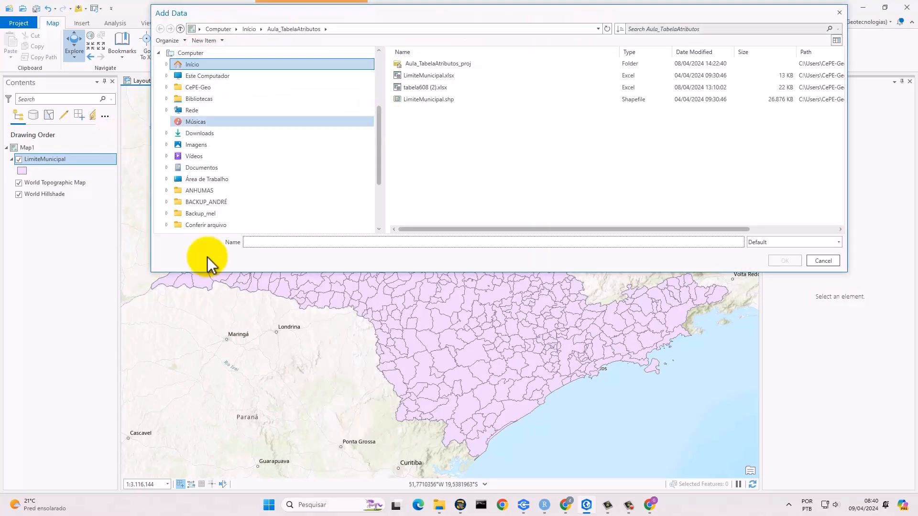
Add the Tabela$ sheet of tabela608 (2).xlsx to the map as a standalone table
left_click(455, 98)
left_click(435, 87)
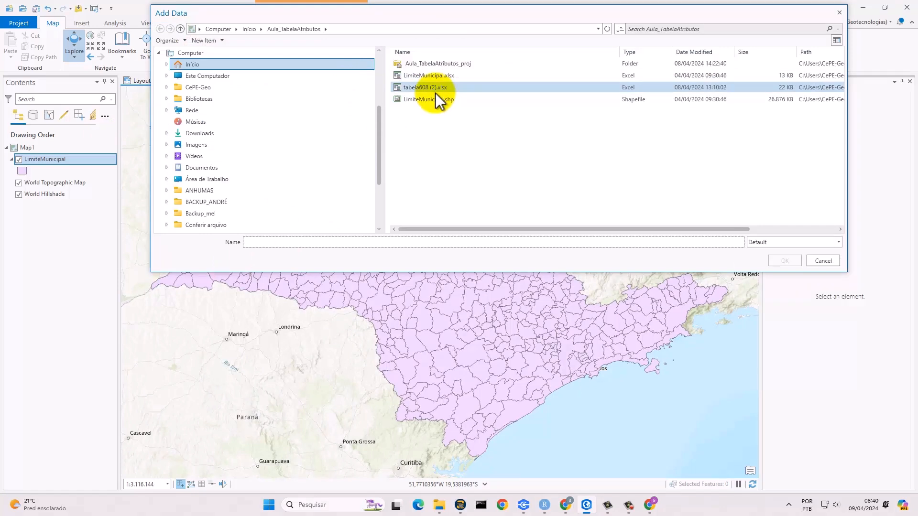
double_click(446, 88)
left_click(409, 64)
left_click(778, 261)
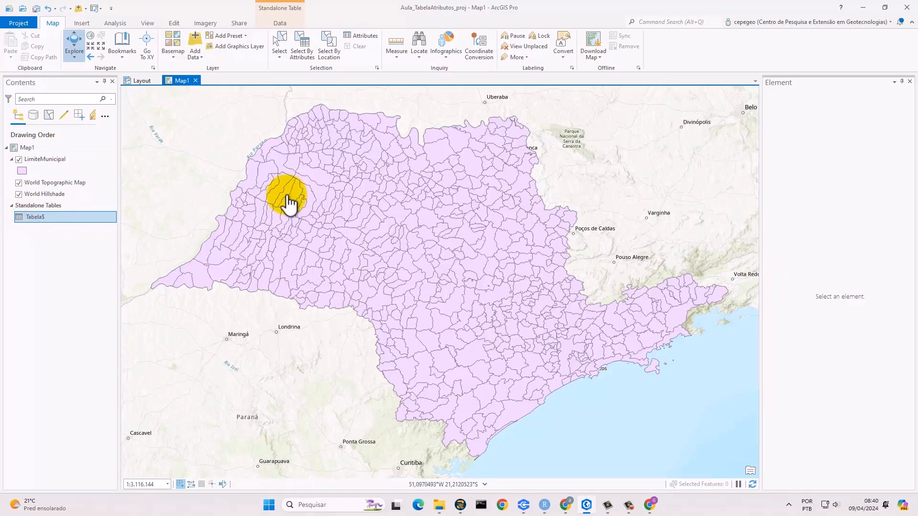
right_click(86, 161)
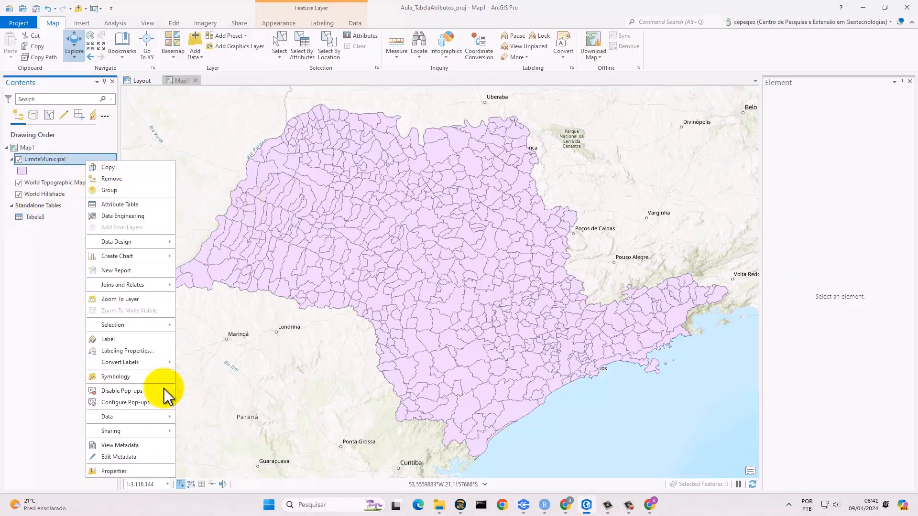
left_click(146, 285)
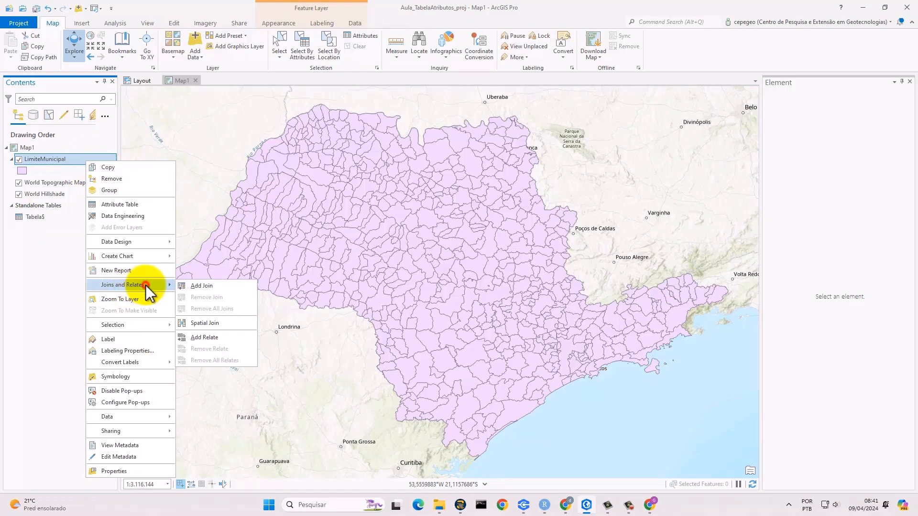
left_click(211, 287)
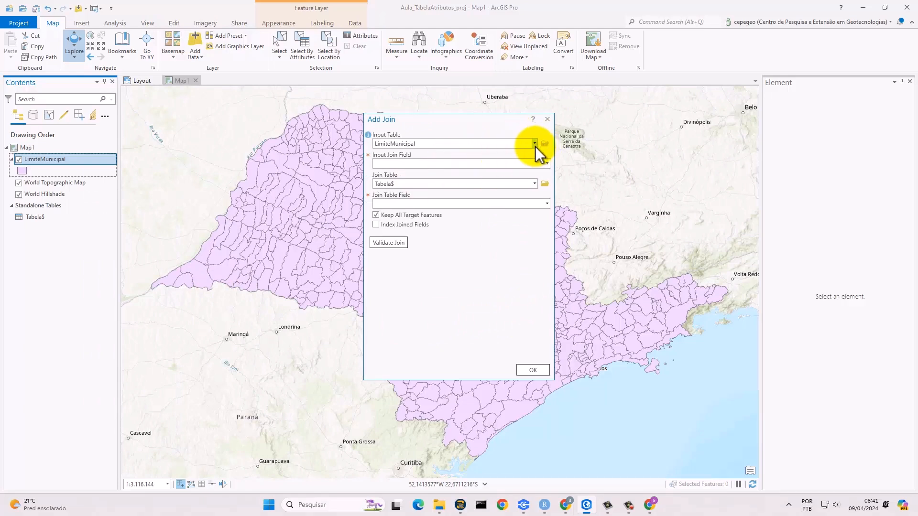
left_click(547, 163)
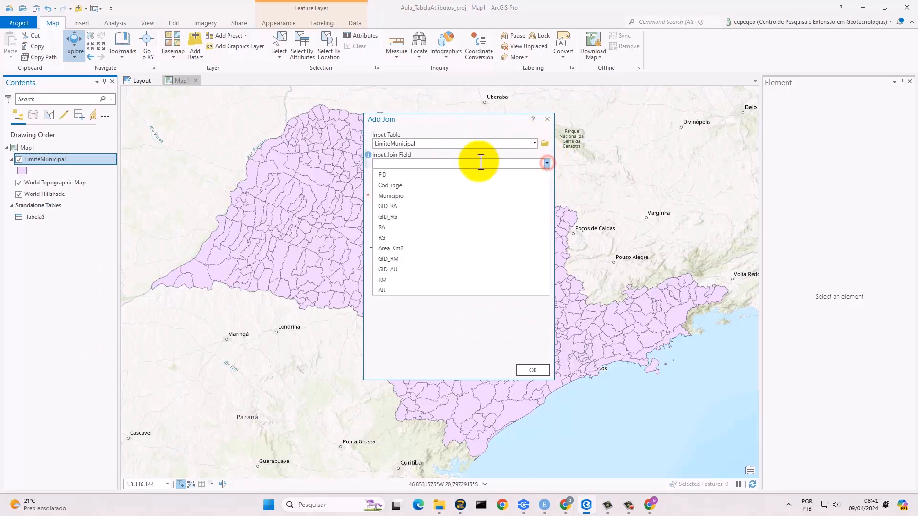
left_click(421, 189)
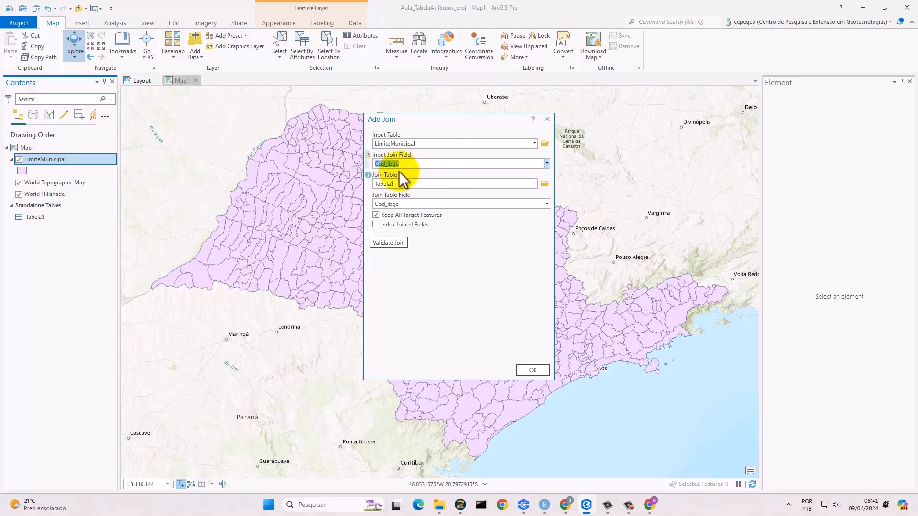
mouse_move(371, 153)
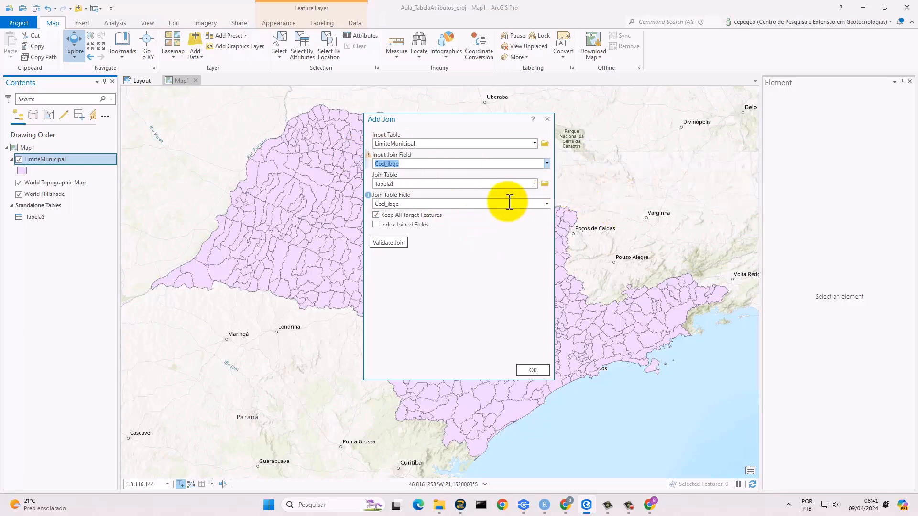
left_click(547, 119)
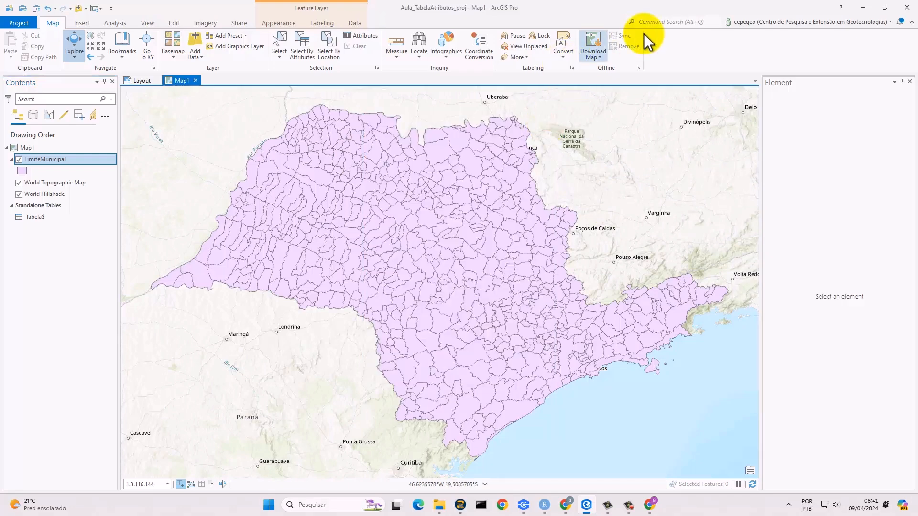
Add an attribute index on the Cod_ibge field of LimiteMunicipal with the Add Attribute Index tool
left_click(668, 21)
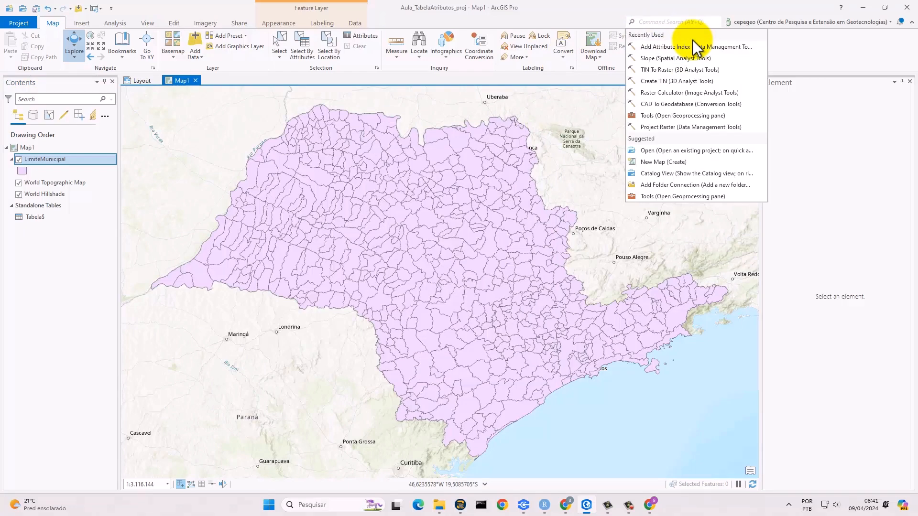
type("index")
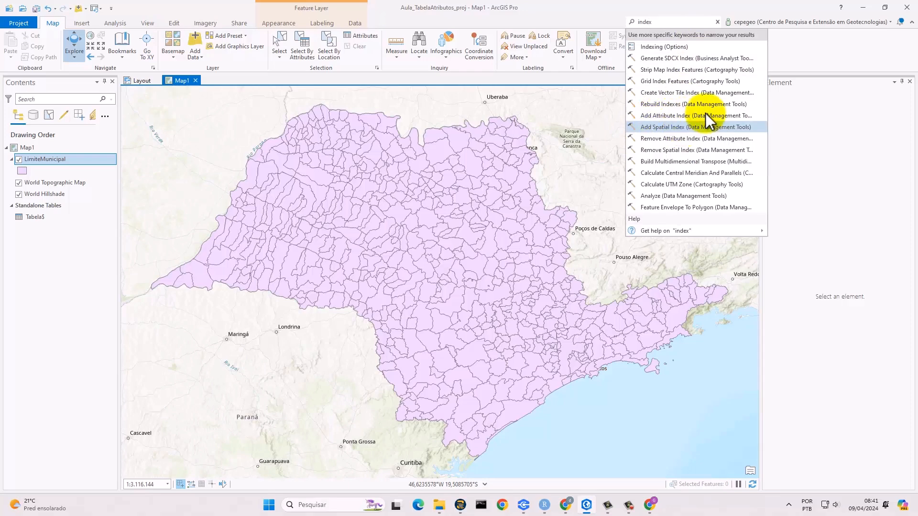
left_click(681, 117)
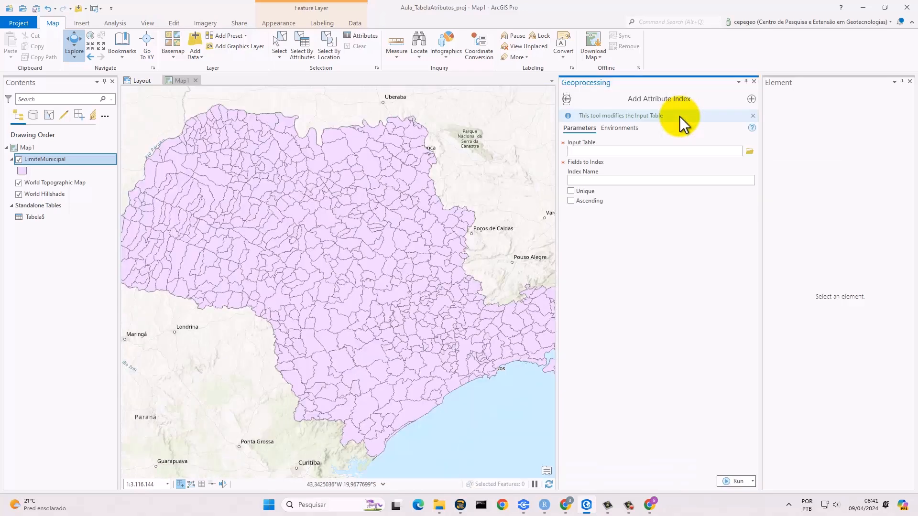
left_click(739, 151)
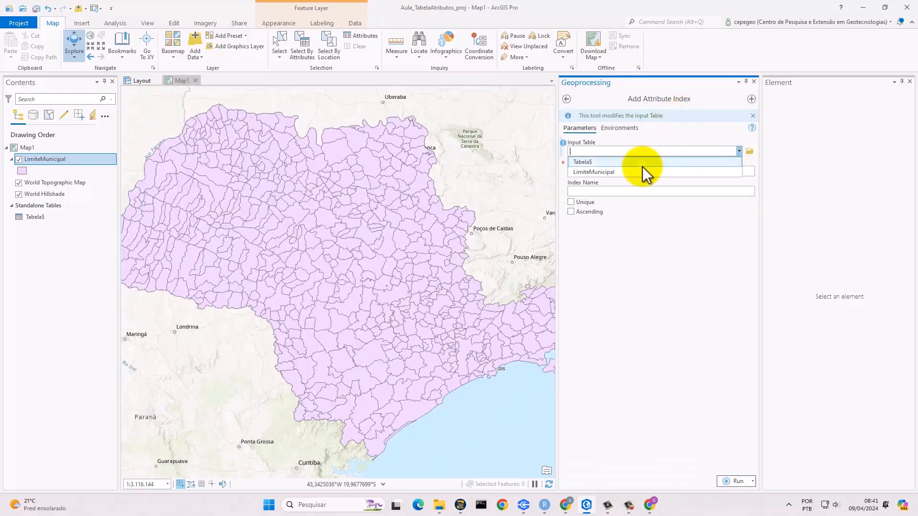
left_click(613, 171)
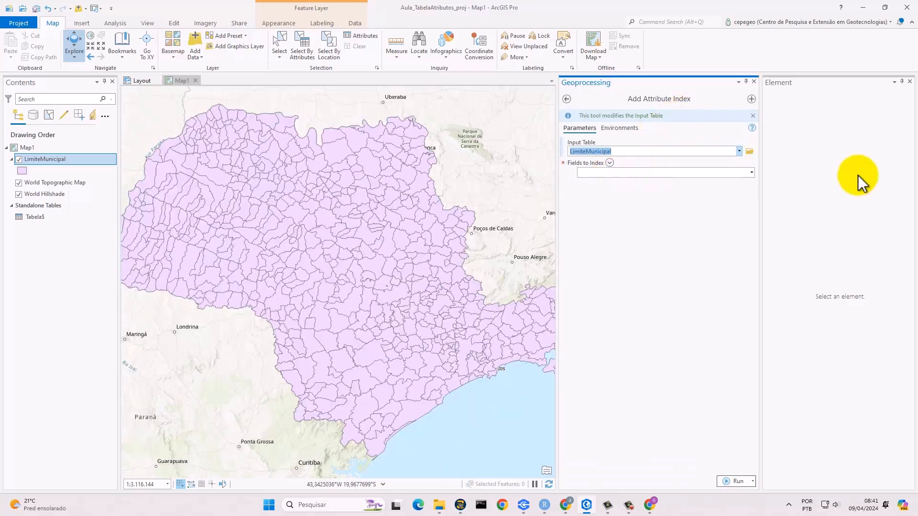
left_click(749, 172)
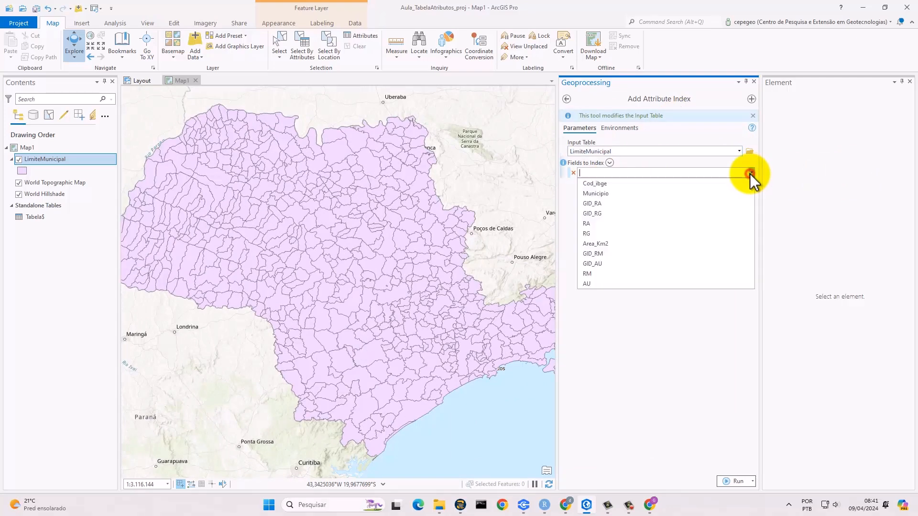
left_click(650, 183)
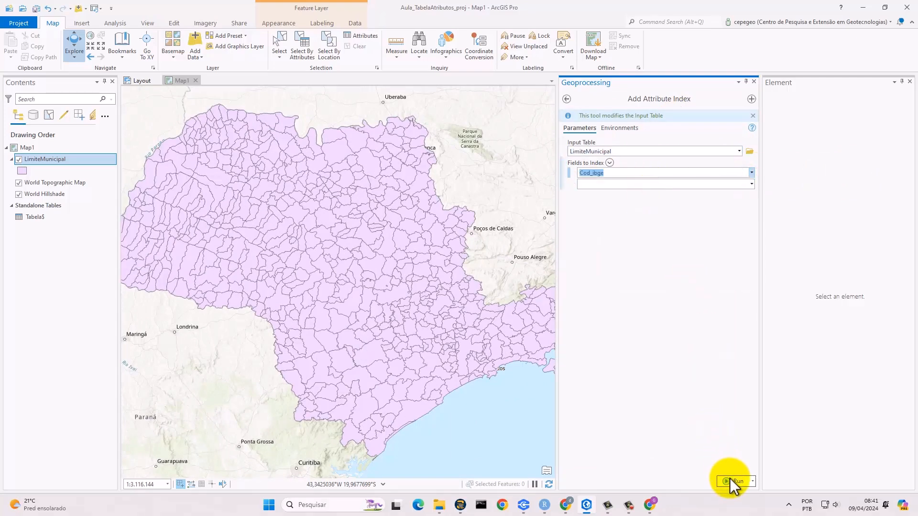
left_click(730, 480)
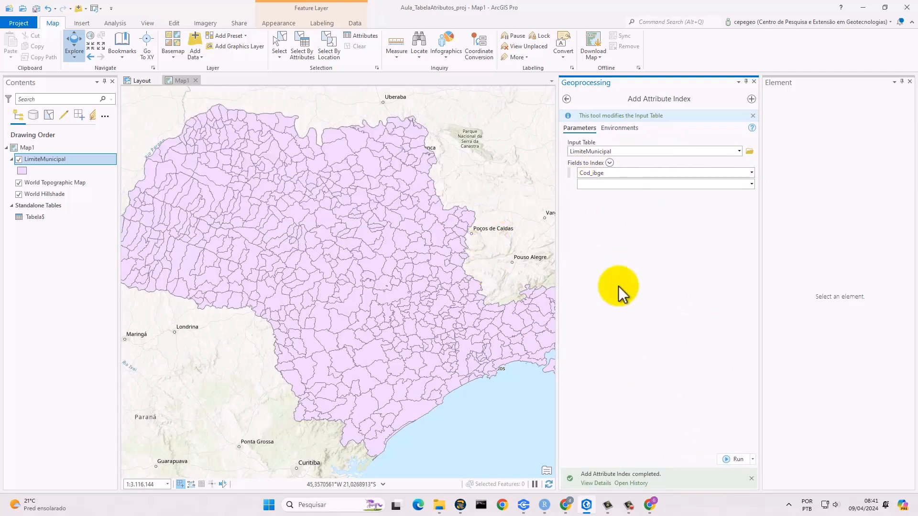
left_click(753, 81)
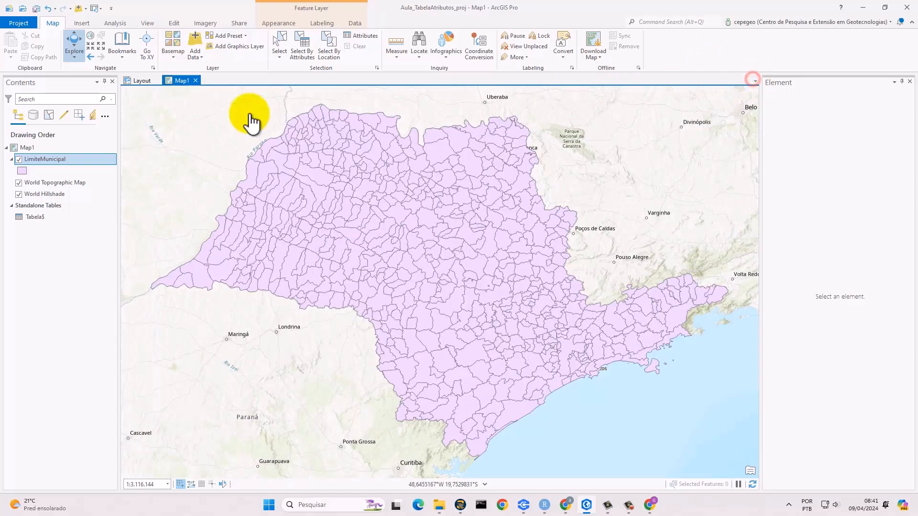
Join the Tabela$ table to LimiteMunicipal, using Cod_ibge as both the input and join table field and keeping all target features
right_click(89, 162)
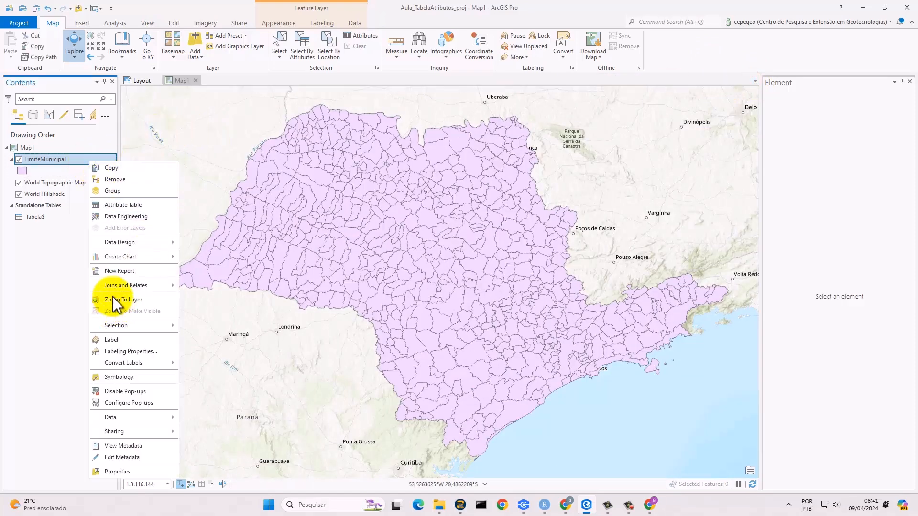
mouse_move(149, 285)
left_click(254, 288)
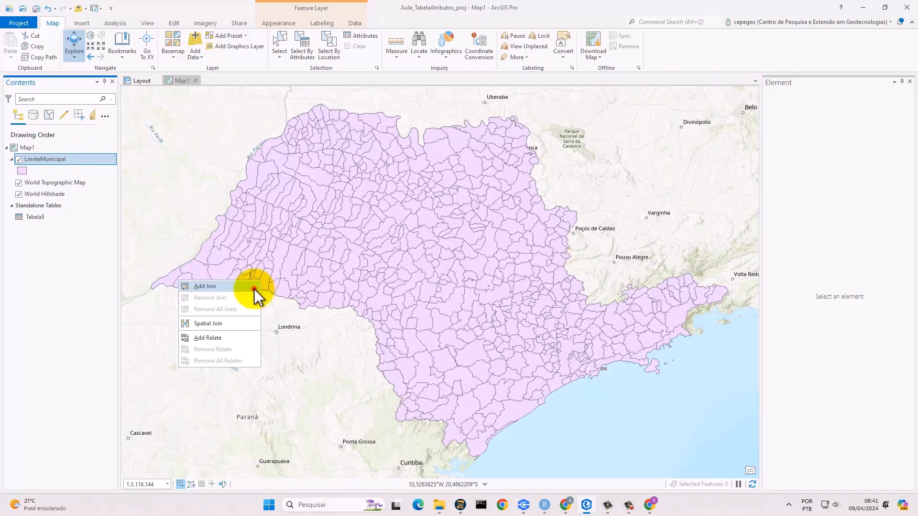
left_click(547, 163)
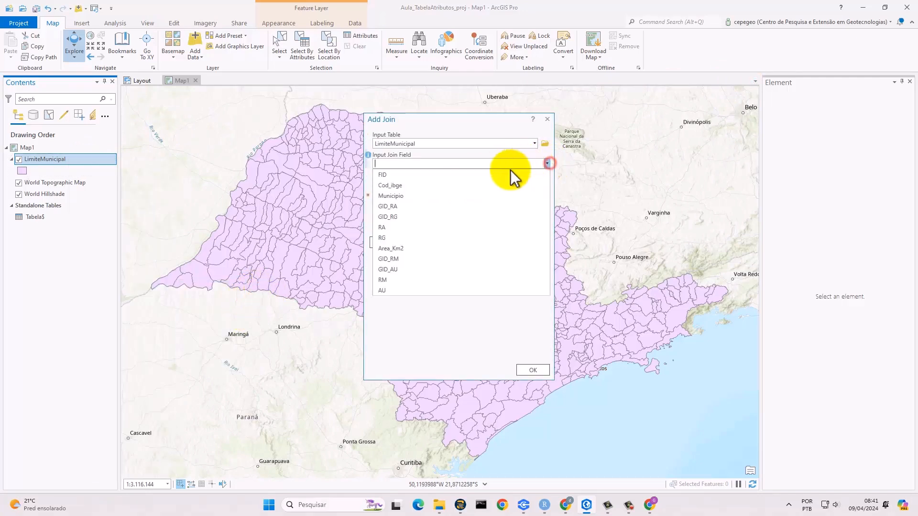
left_click(449, 186)
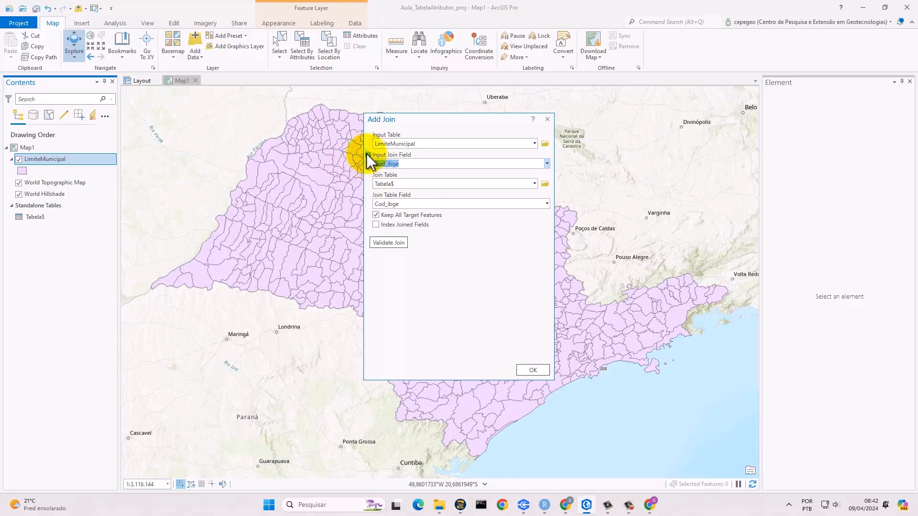
left_click(522, 370)
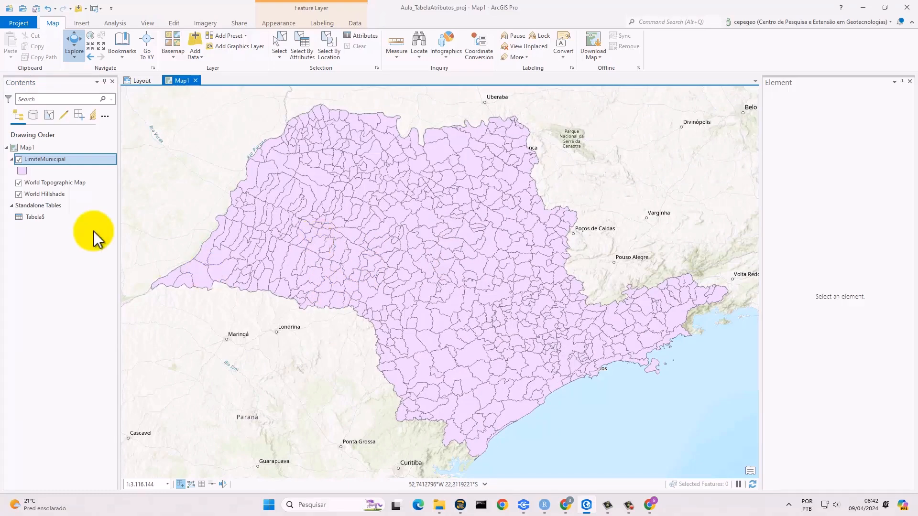
Check the joined Cod_ibge, POP_TOT and POP_URB columns in the LimiteMunicipal attribute table and close the table
right_click(53, 159)
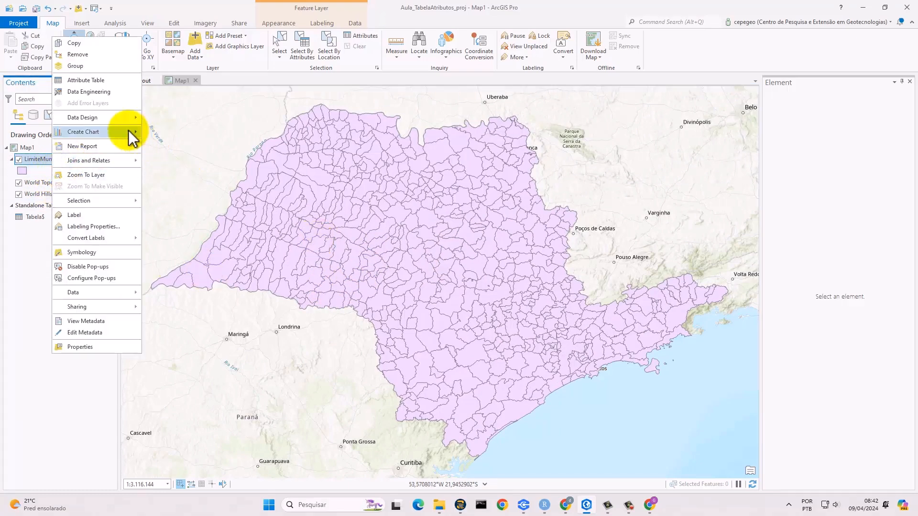
left_click(96, 80)
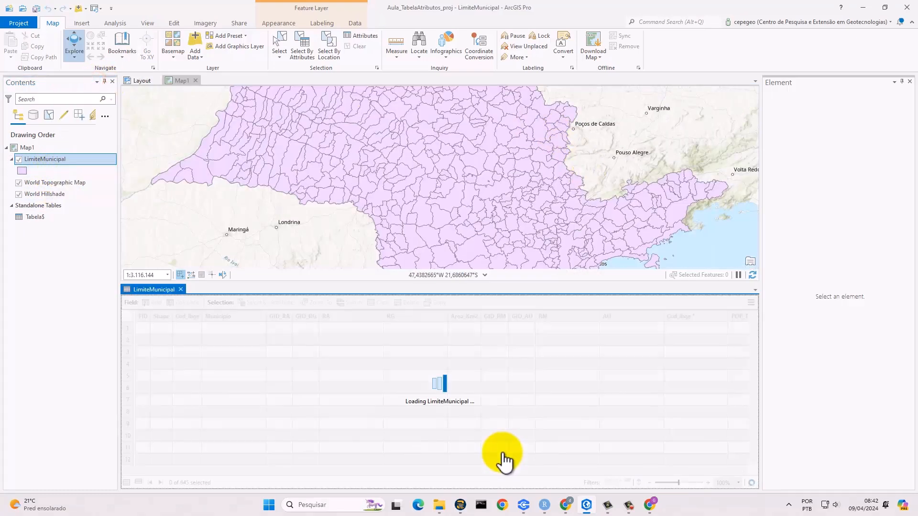
left_click_drag(570, 471, 573, 471)
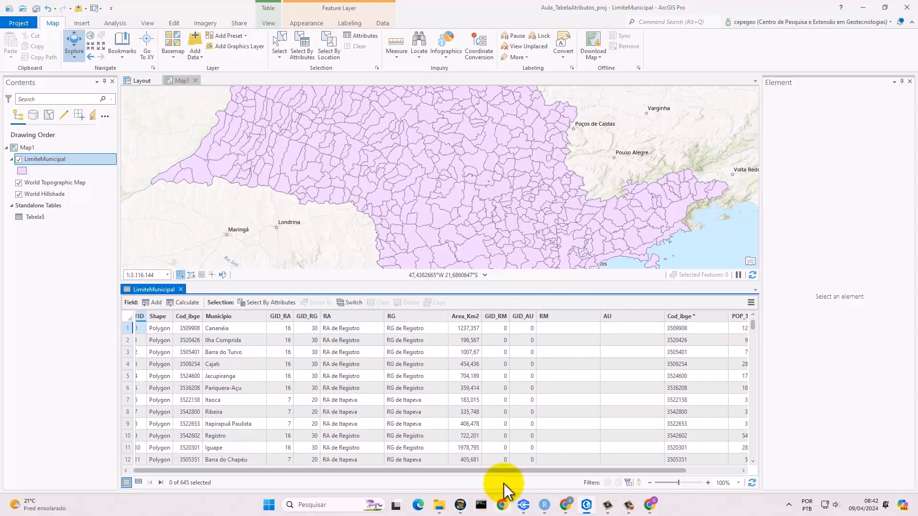
left_click_drag(506, 470, 621, 471)
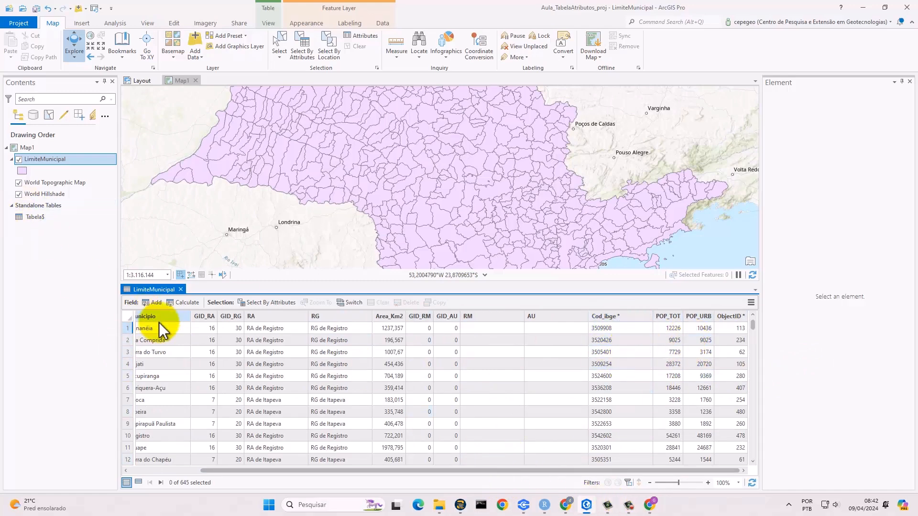
left_click(180, 289)
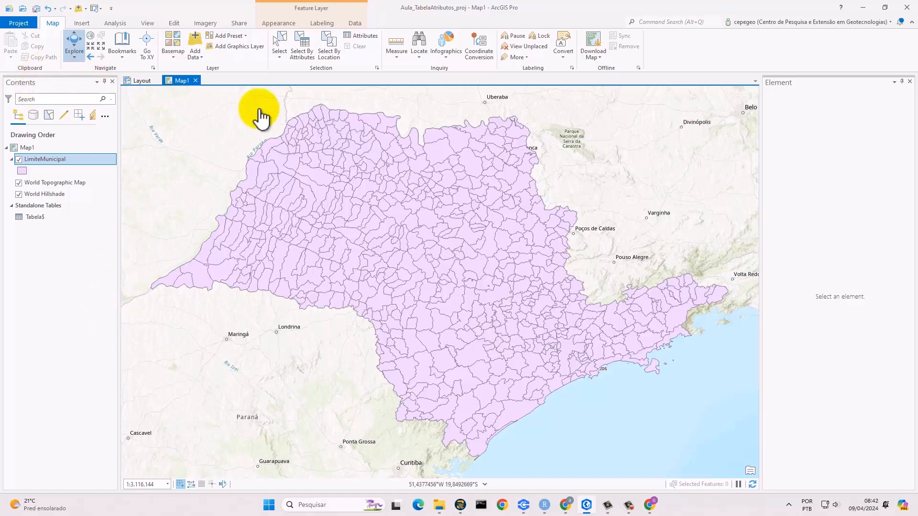
Reopen the LimiteMunicipal attribute table
left_click(82, 160)
right_click(82, 161)
left_click(127, 167)
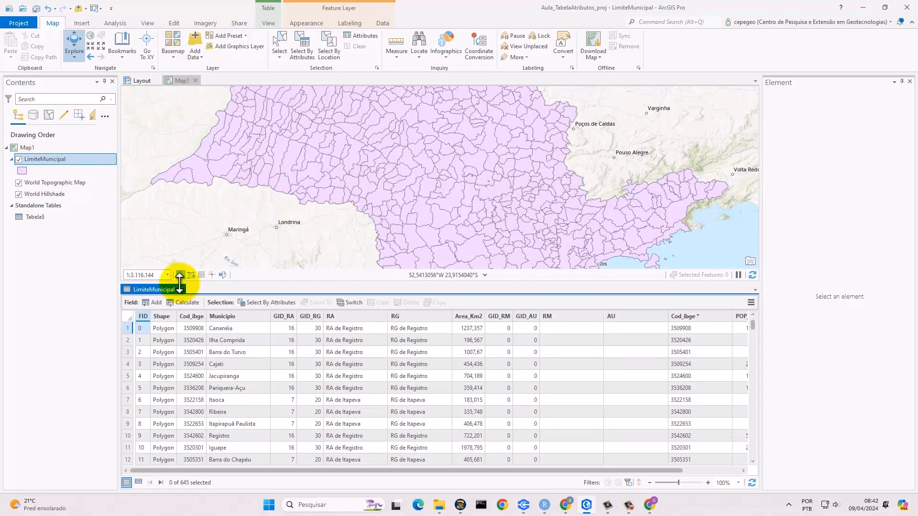
left_click(187, 304)
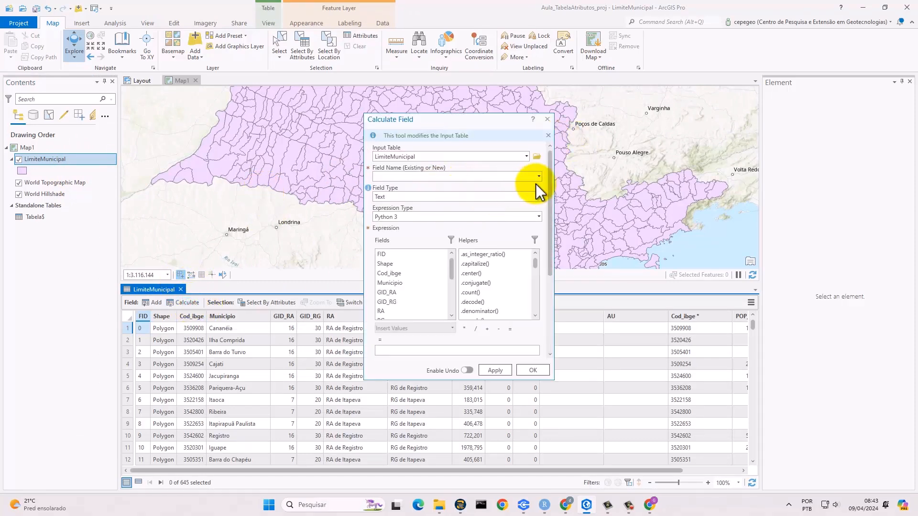
left_click(547, 119)
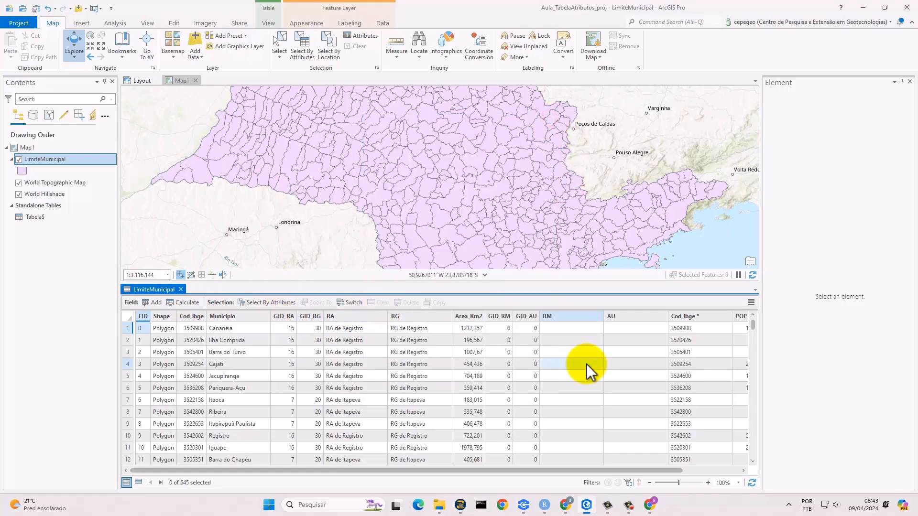
Add five new Long fields at the end of the LimiteMunicipal field list
left_click(154, 303)
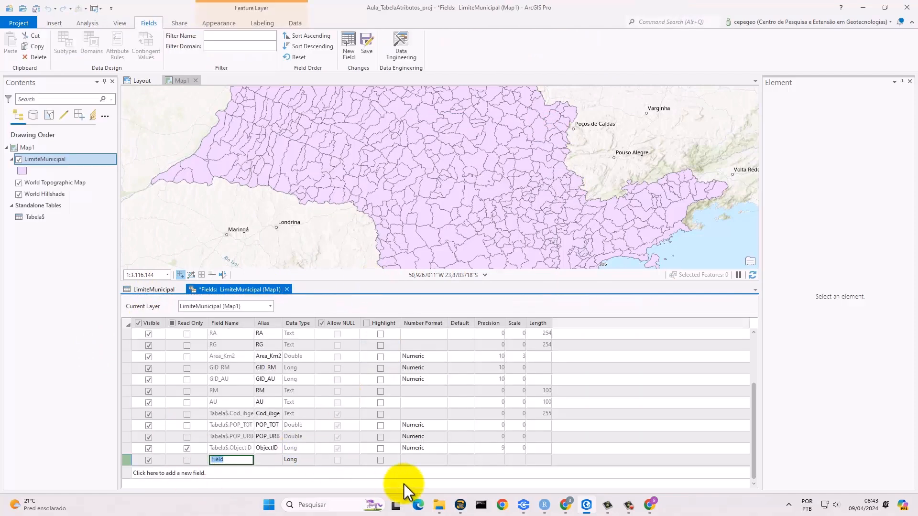
left_click(151, 474)
left_click(179, 484)
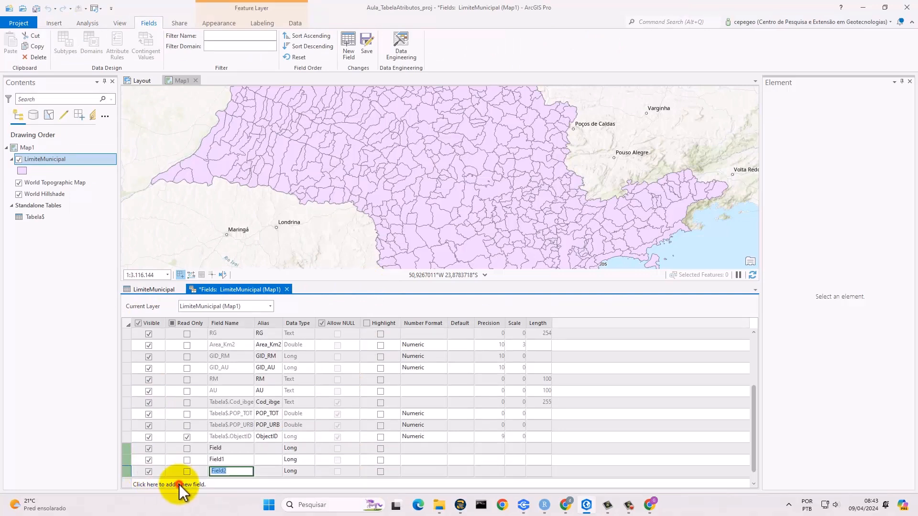
left_click(179, 483)
left_click(179, 484)
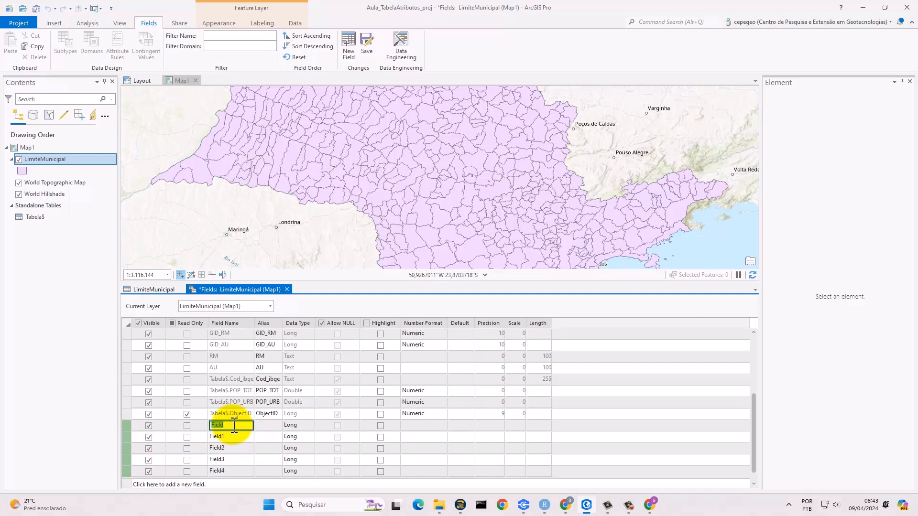
Name the first three new fields POP_RUR, PER_URB and PER_RUR
key("BackSpace")
left_click(250, 437)
left_click(248, 436)
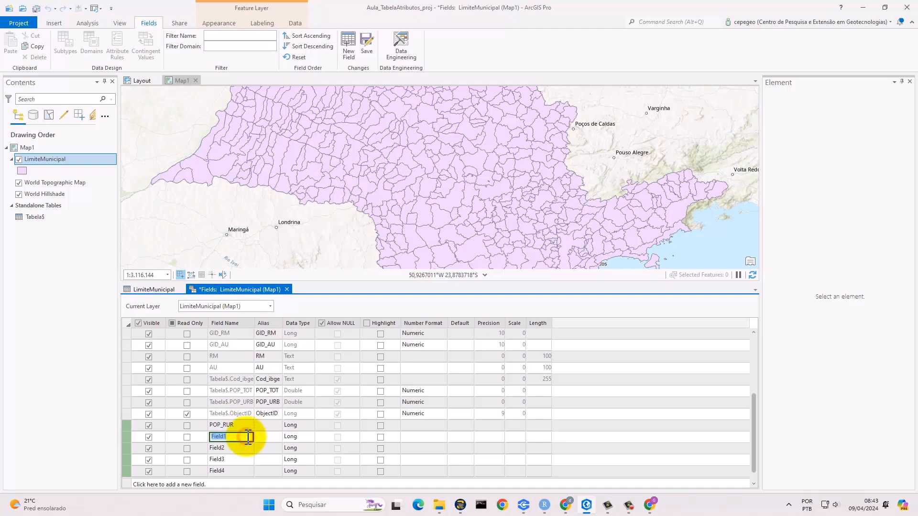
type("PER_URB")
left_click(242, 446)
left_click(242, 446)
type("PER_RUR")
Name the last two new fields AREA_HA and DENS_DE
left_click(245, 460)
left_click(246, 460)
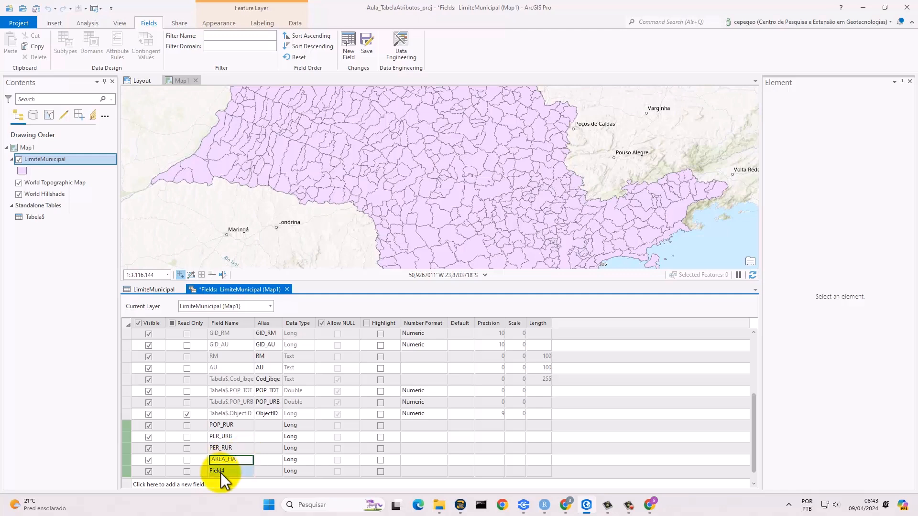
left_click(244, 470)
left_click(244, 470)
key("BackSpace")
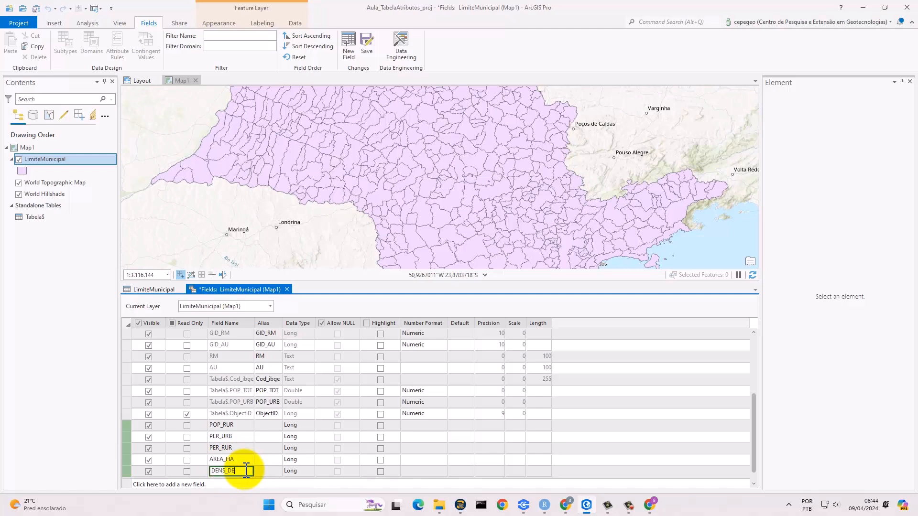
Set the number format of the POP_RUR field to the Numeric category
left_click(432, 426)
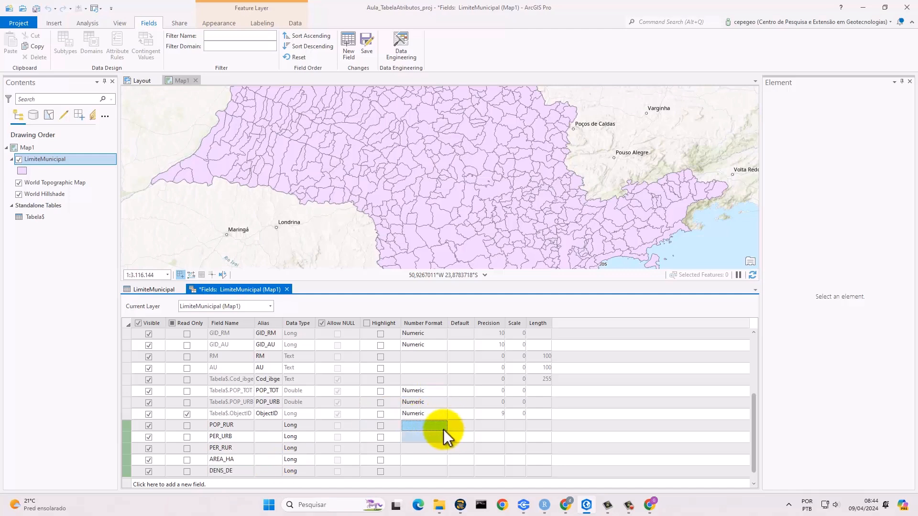
left_click(443, 425)
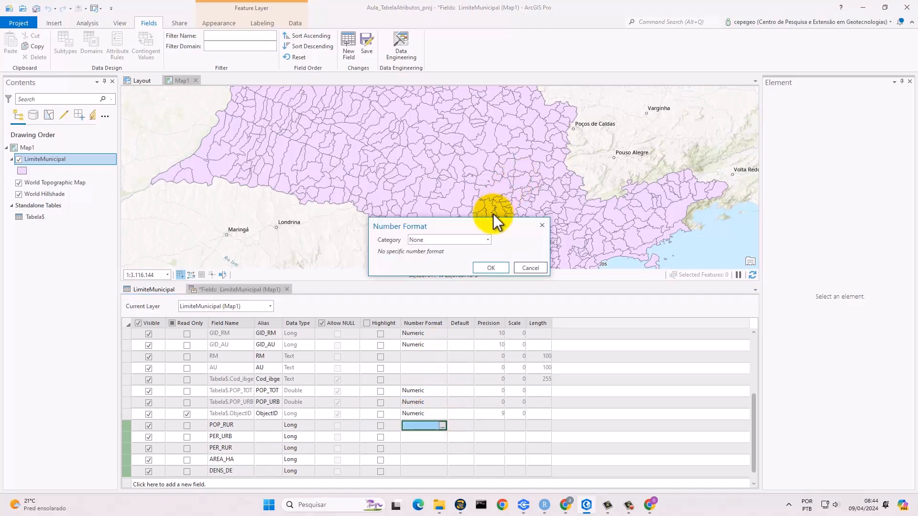
left_click(487, 240)
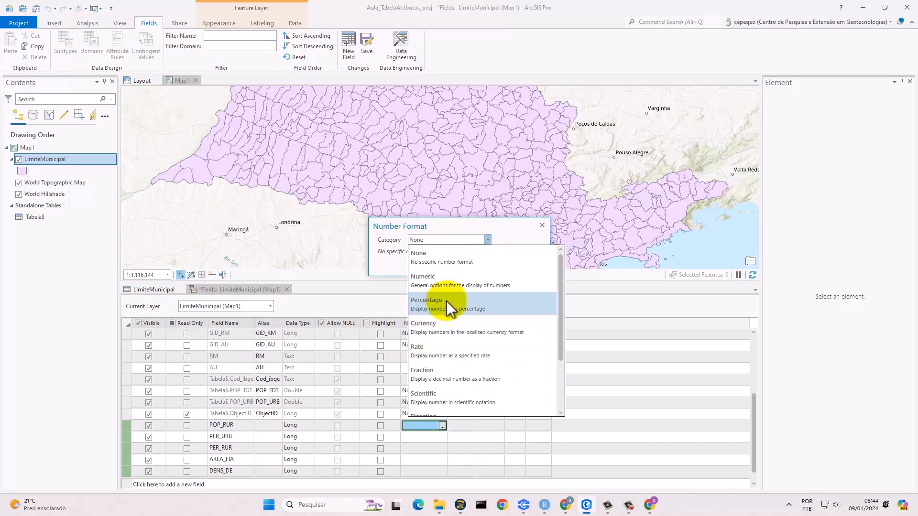
left_click(452, 282)
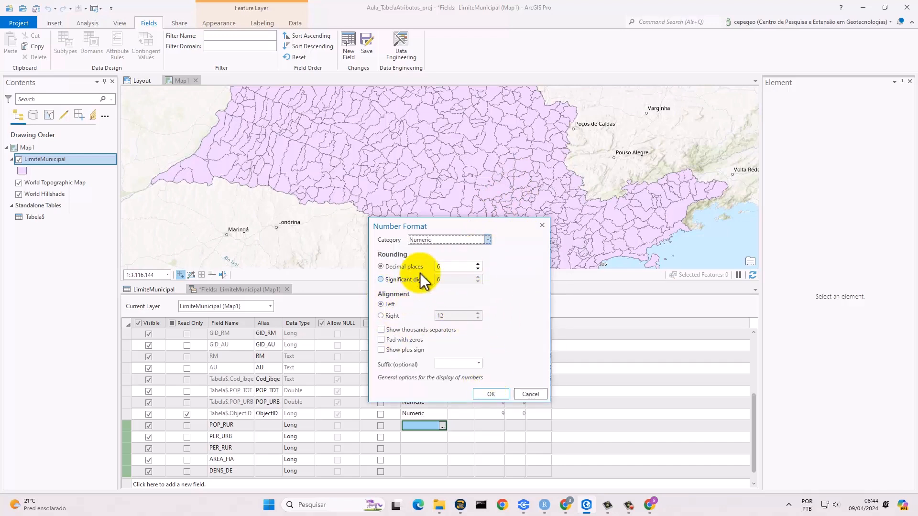
left_click(490, 395)
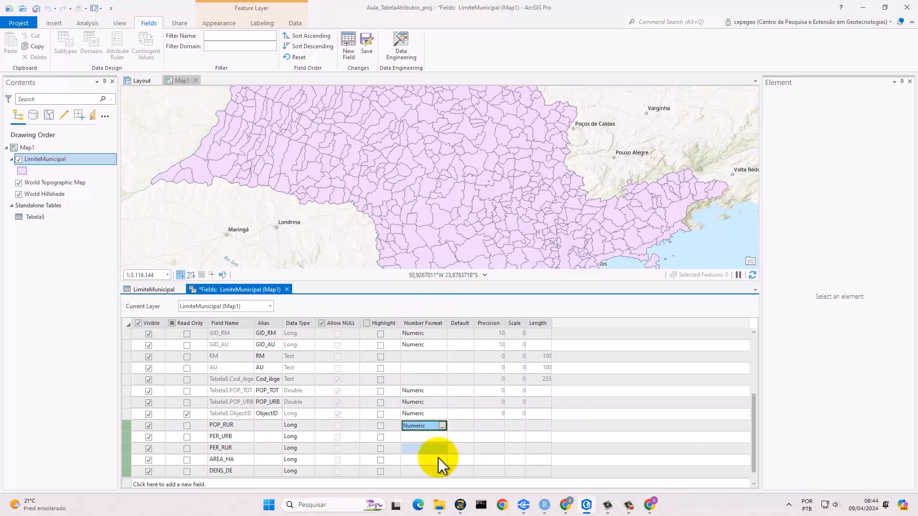
Set the number format of the PER_URB and PER_RUR fields to the Numeric category
left_click(444, 434)
left_click(443, 440)
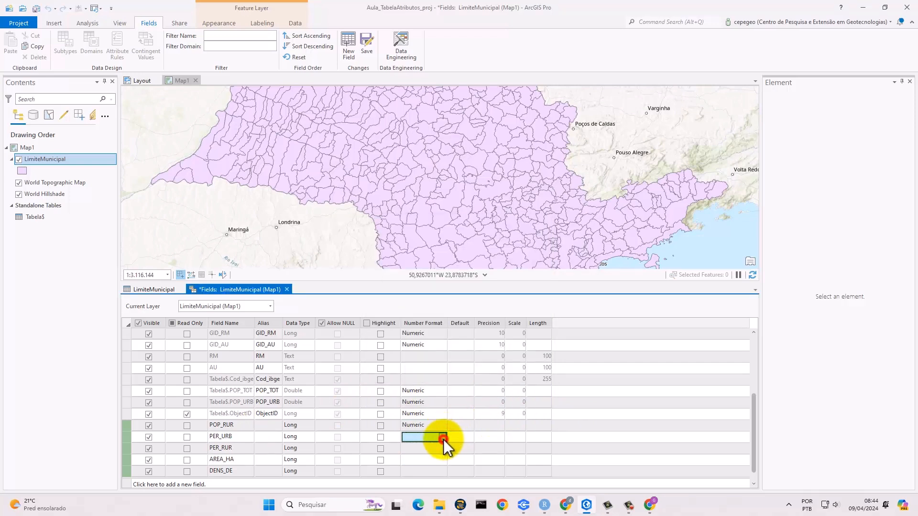
left_click(486, 240)
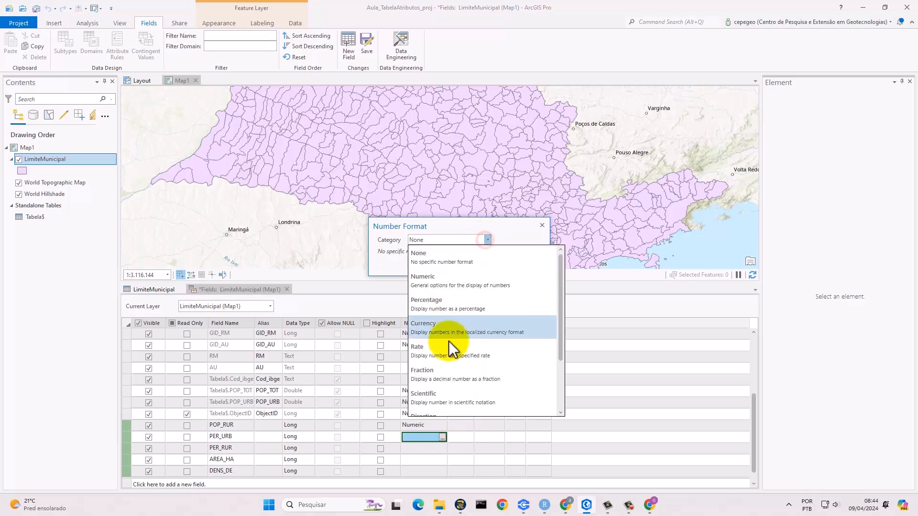
left_click(459, 288)
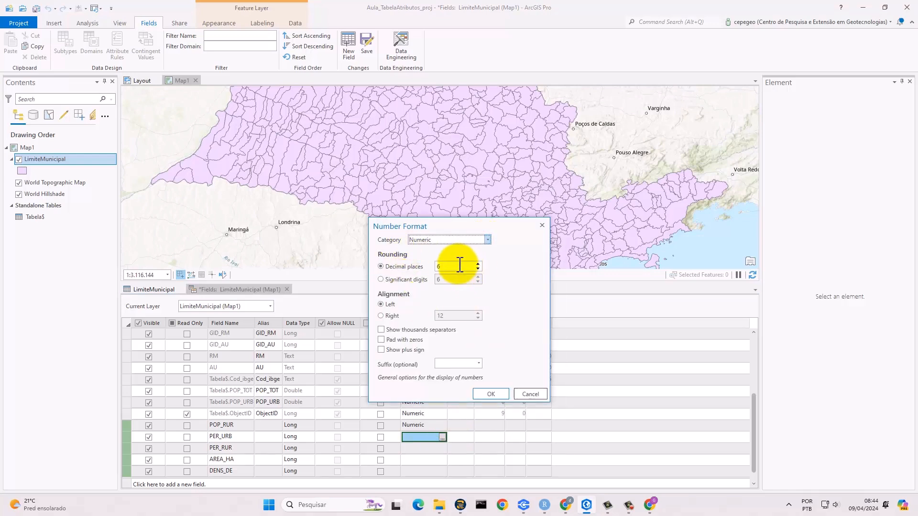
left_click(491, 394)
left_click(443, 450)
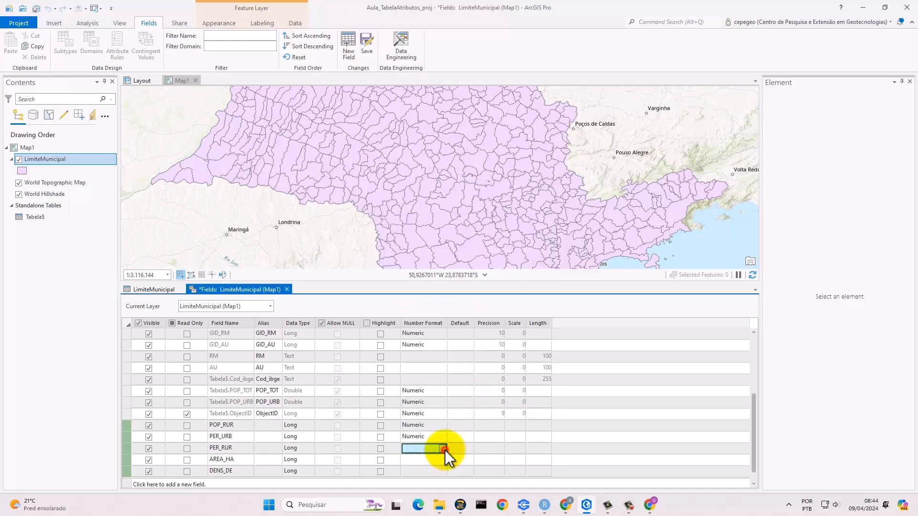
left_click(443, 449)
left_click(487, 240)
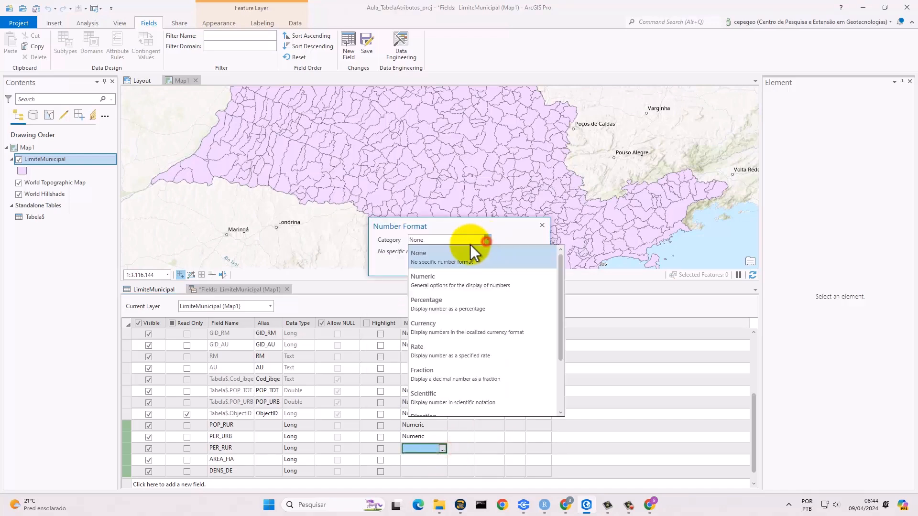
left_click(450, 284)
left_click(491, 394)
Set the number format of the AREA_HA and DENS_DE fields to the Numeric category
double_click(438, 461)
left_click(488, 240)
left_click(457, 284)
left_click(490, 394)
double_click(438, 472)
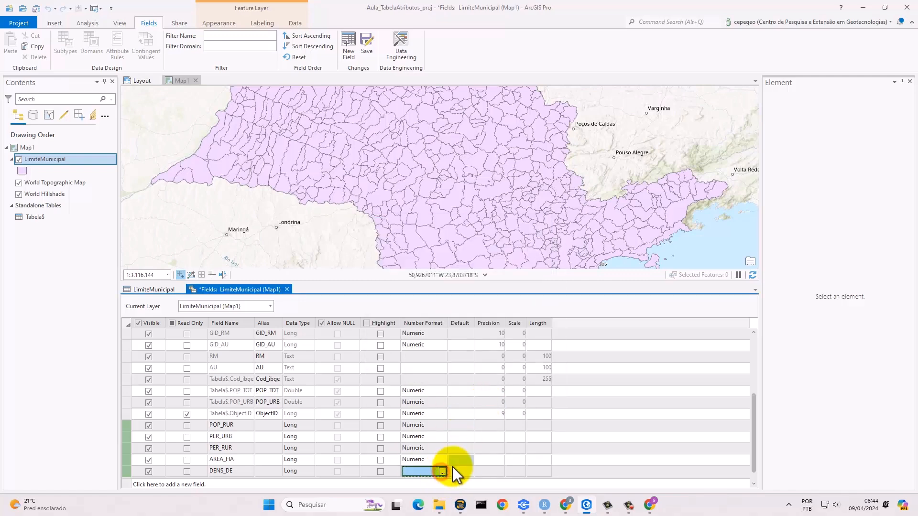
left_click(487, 240)
left_click(457, 284)
left_click(491, 394)
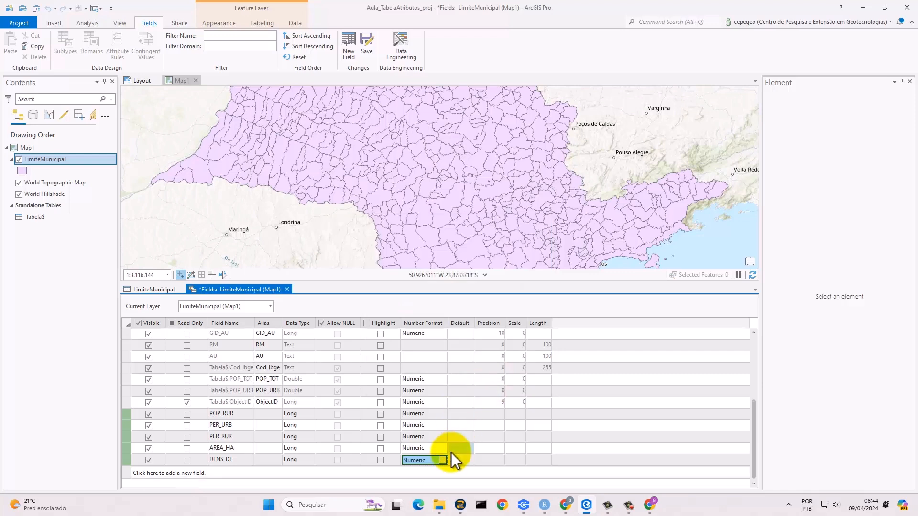
Close the LimiteMunicipal Fields view, saving all changes, and bring the new columns of the attribute table into view
left_click(287, 289)
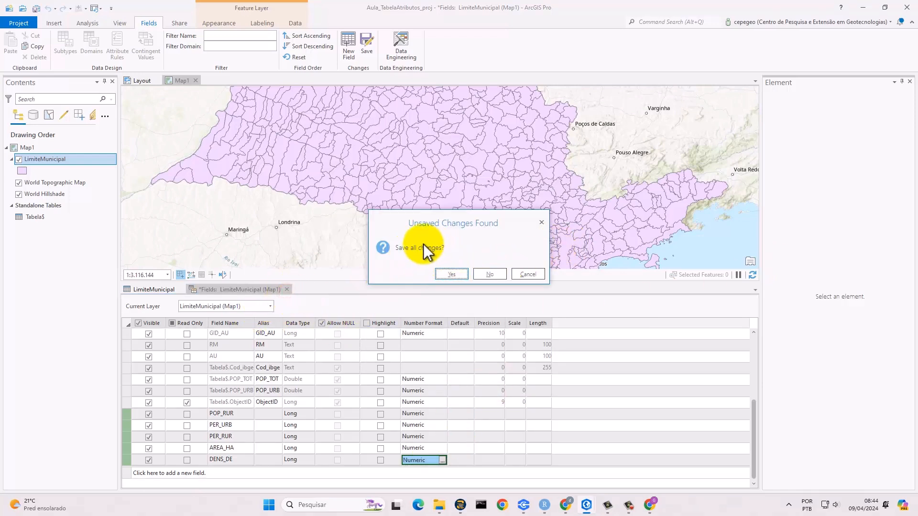
left_click(454, 276)
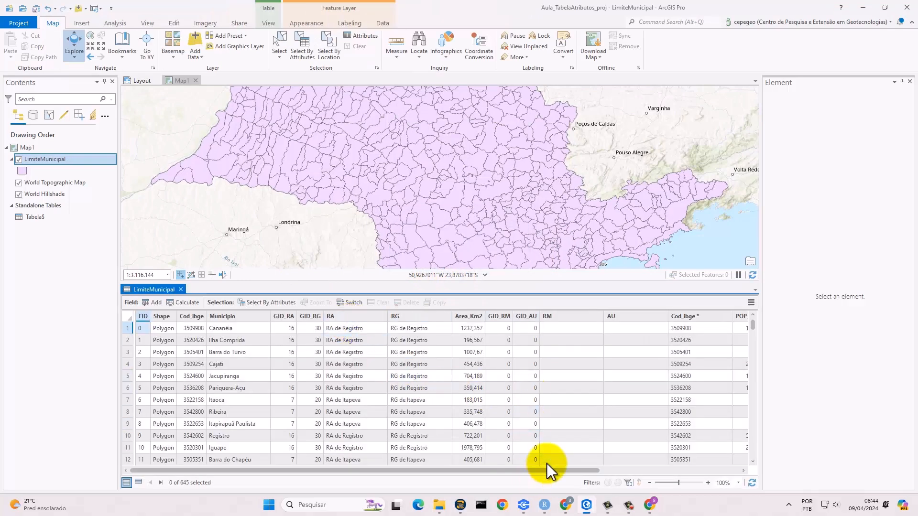
left_click_drag(549, 470, 869, 469)
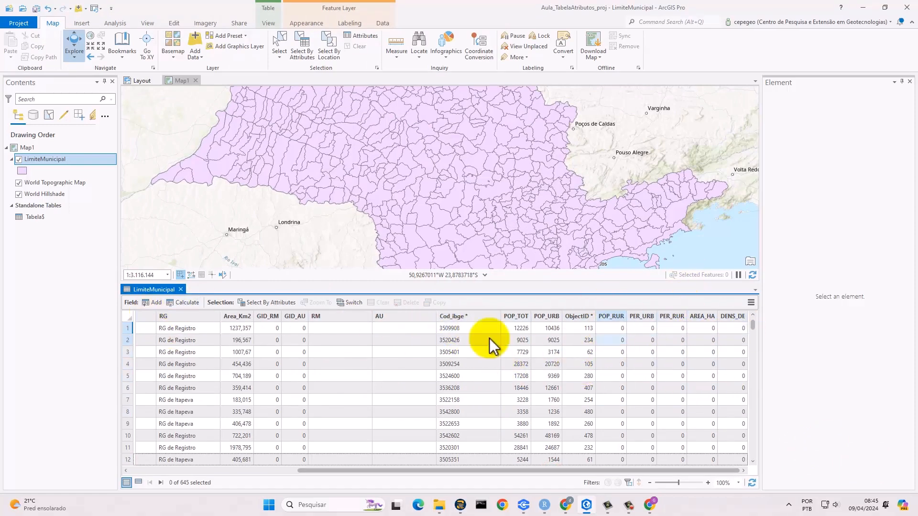
Calculate the POP_RUR field of LimiteMunicipal with the Python 3 expression POP_TOT - POP_URB
left_click(180, 303)
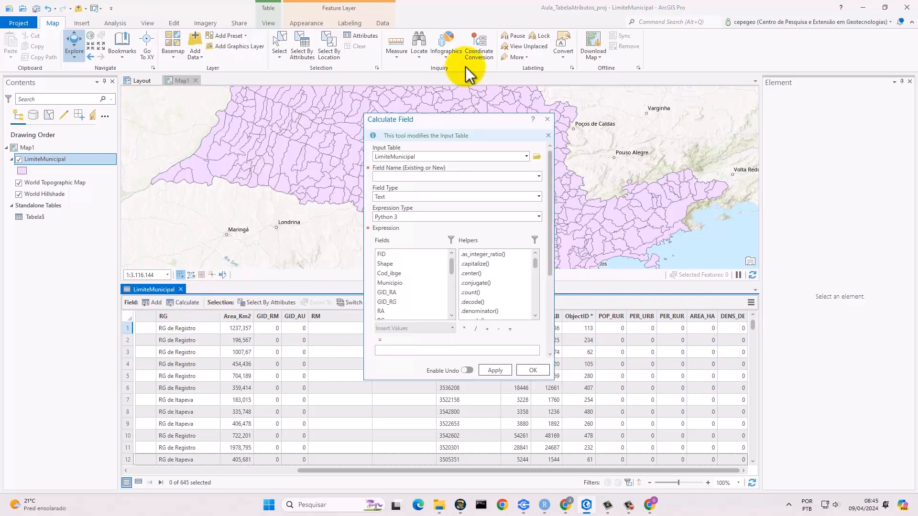
left_click(538, 178)
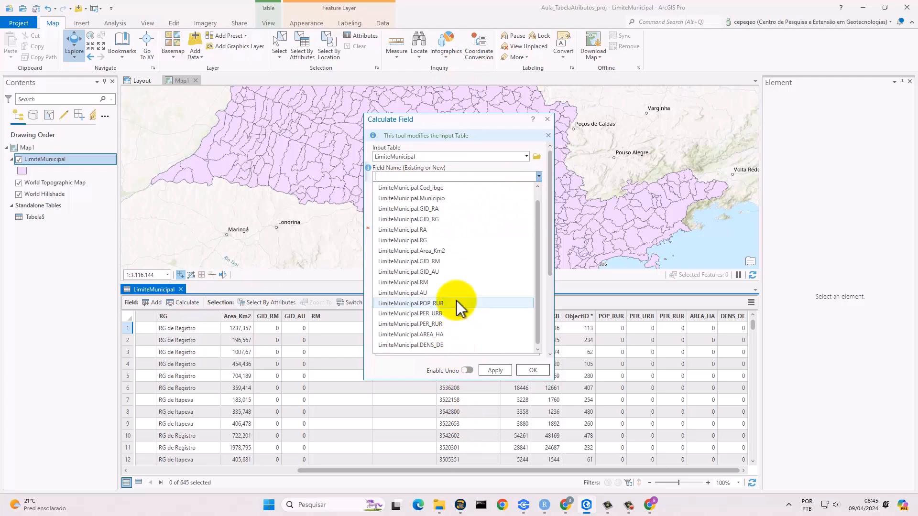
left_click(456, 304)
scroll(404, 284, "down", 5)
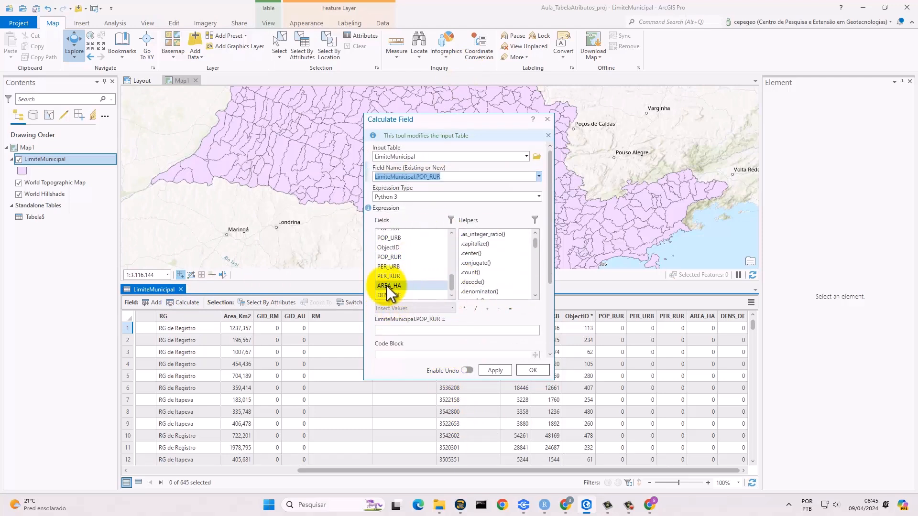
scroll(409, 246, "up", 1)
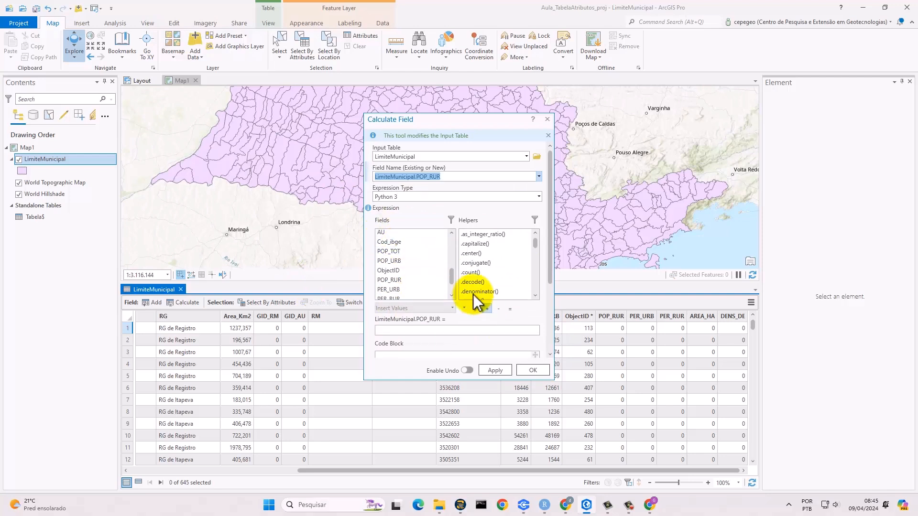
left_click(415, 253)
double_click(416, 254)
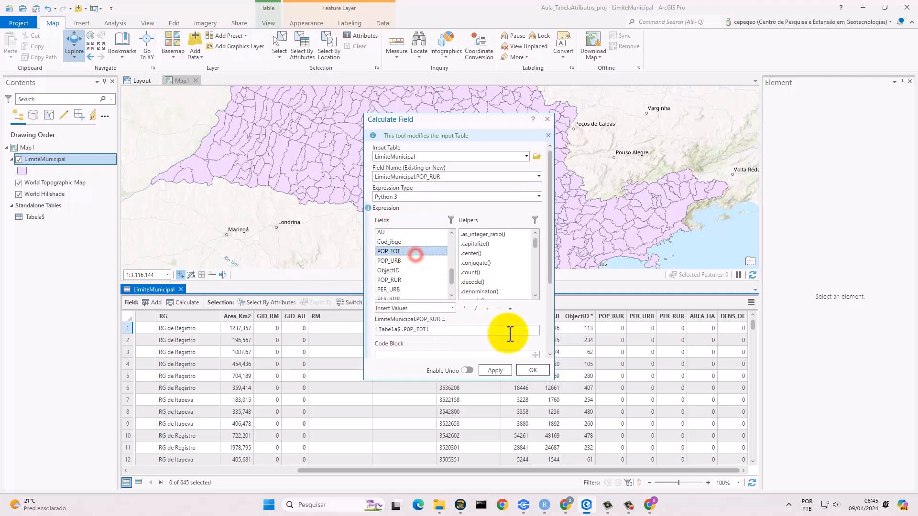
left_click(498, 309)
double_click(399, 261)
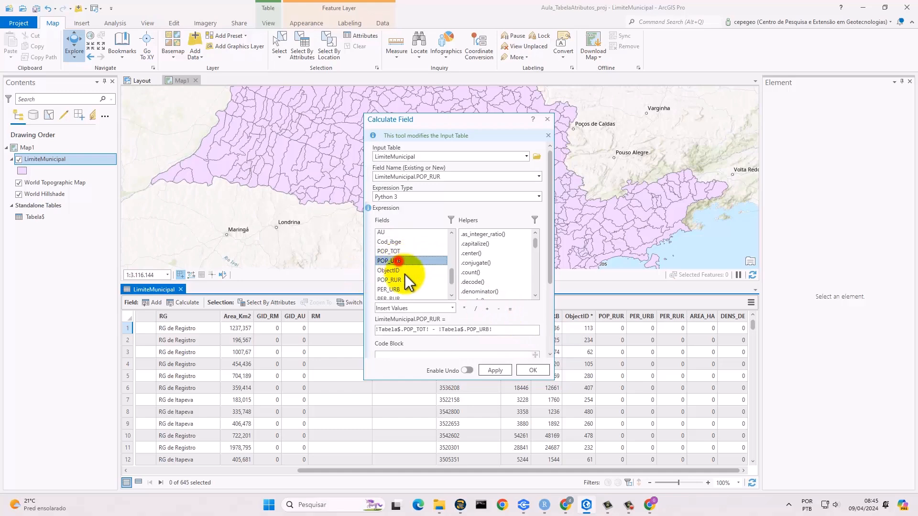
left_click(528, 369)
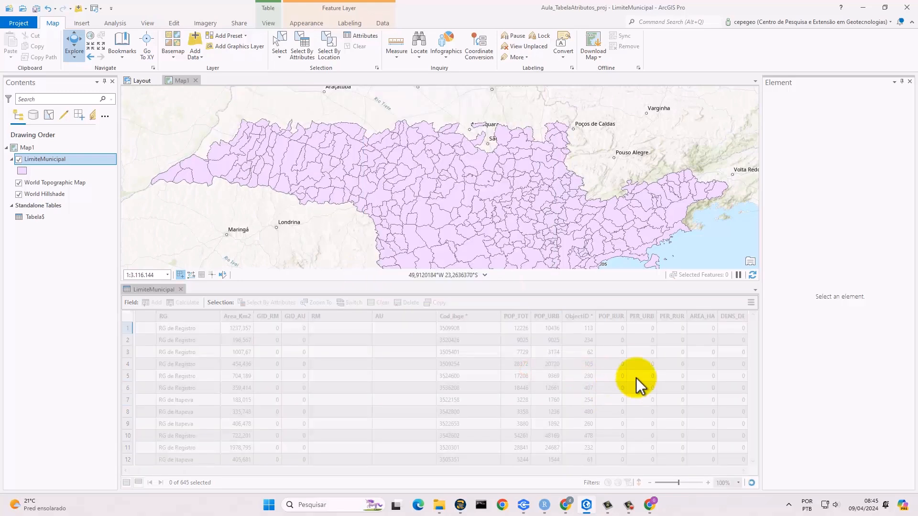
left_click_drag(515, 473, 713, 472)
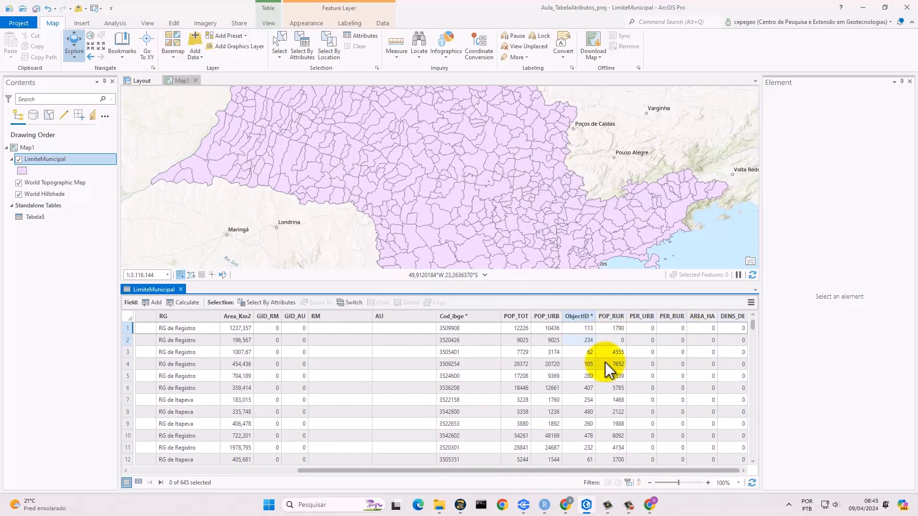
Calculate the PER_URB field of LimiteMunicipal with the Python 3 expression POP_URB / POP_TOT * 100
left_click(181, 303)
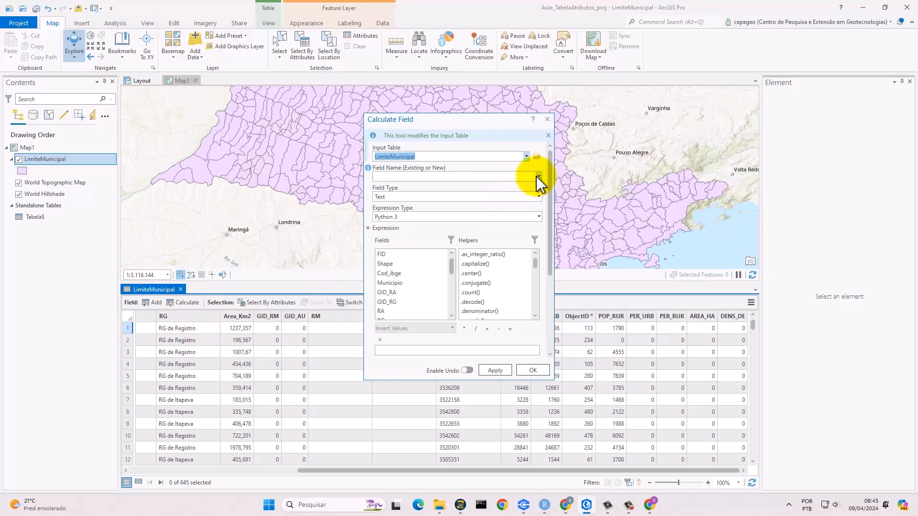
left_click(536, 176)
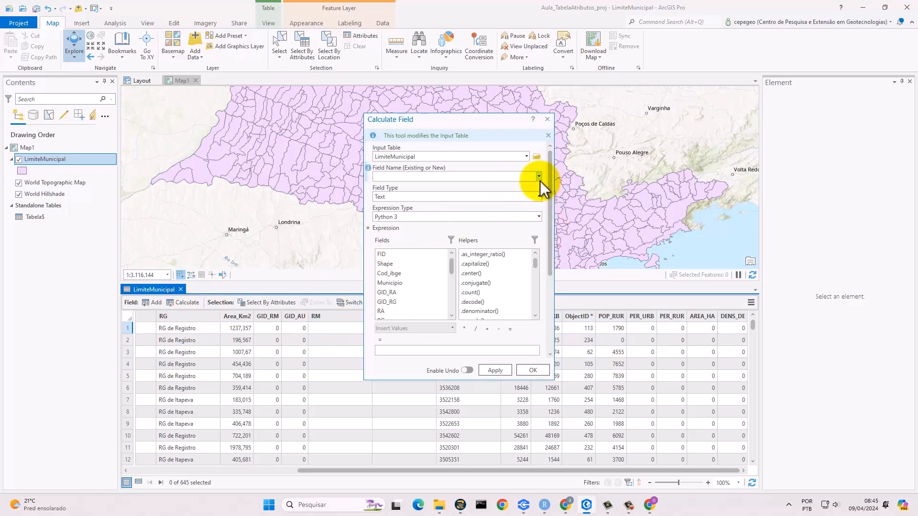
left_click(539, 179)
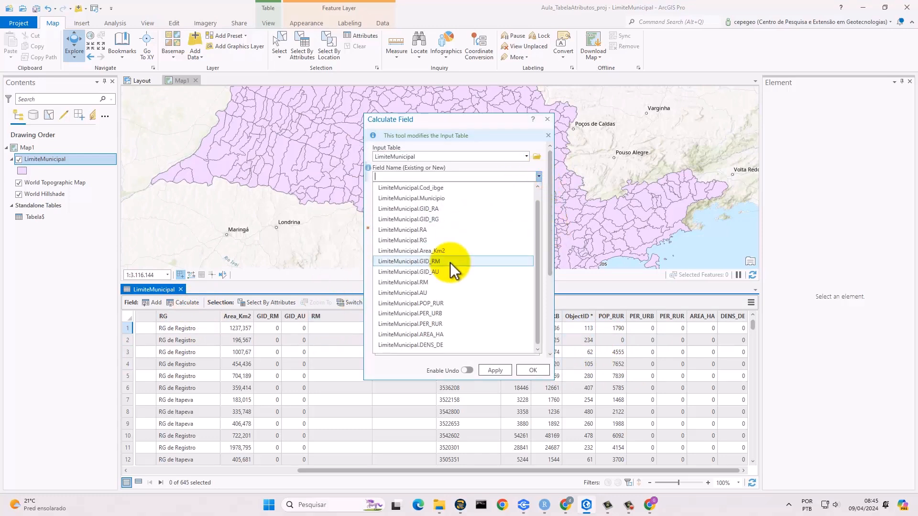
left_click(443, 324)
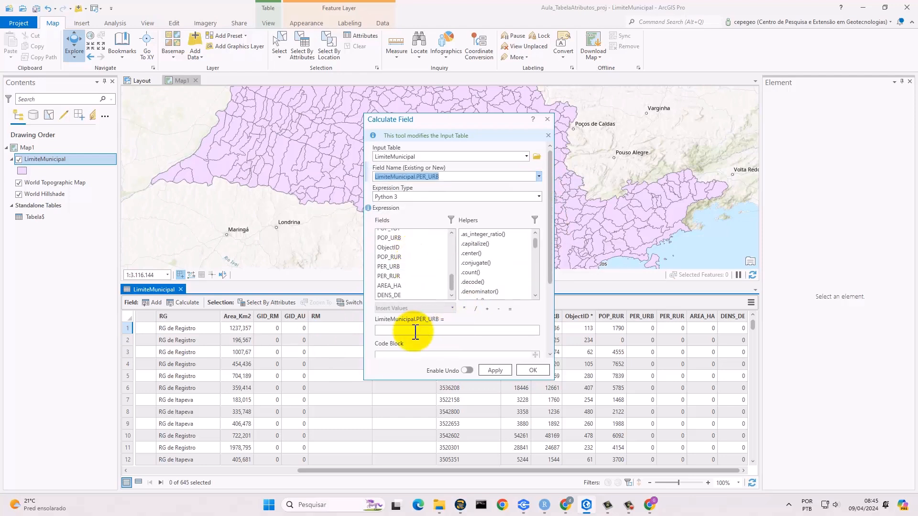
double_click(389, 238)
left_click(475, 308)
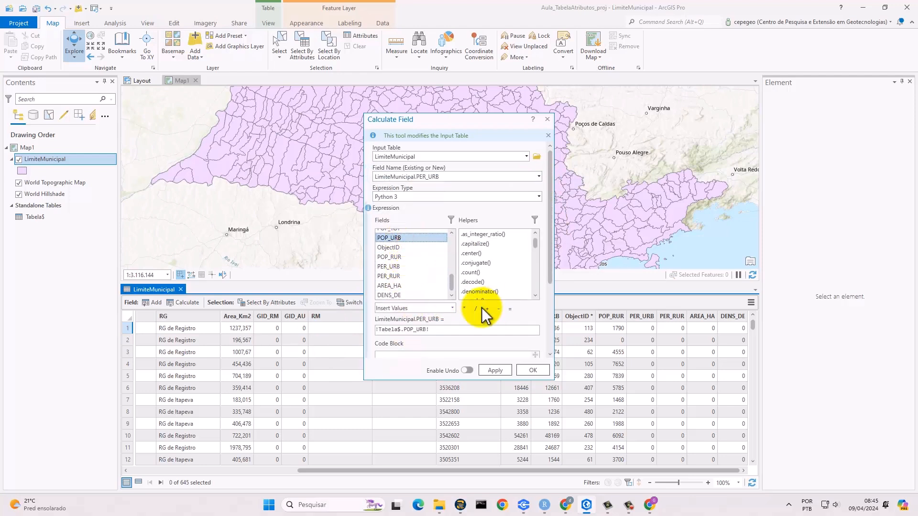
scroll(404, 258, "up", 1)
double_click(389, 251)
left_click(464, 308)
left_click(515, 328)
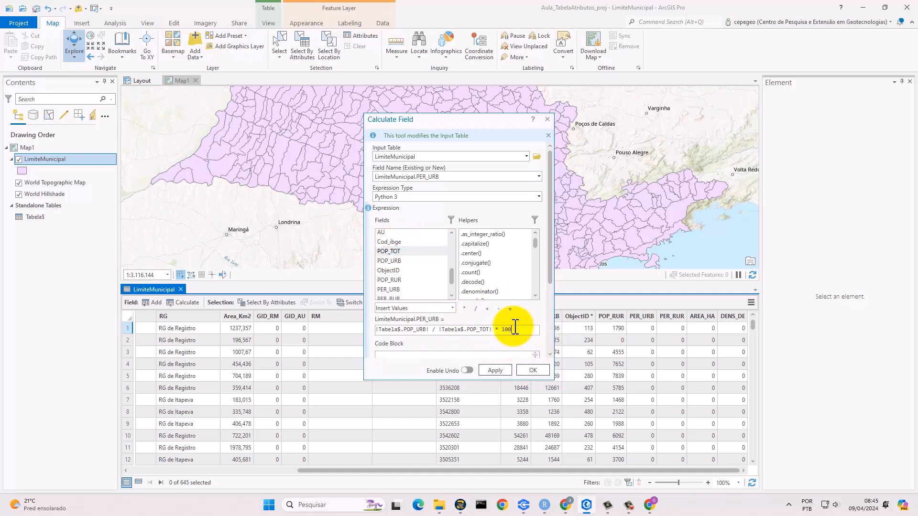
left_click(533, 370)
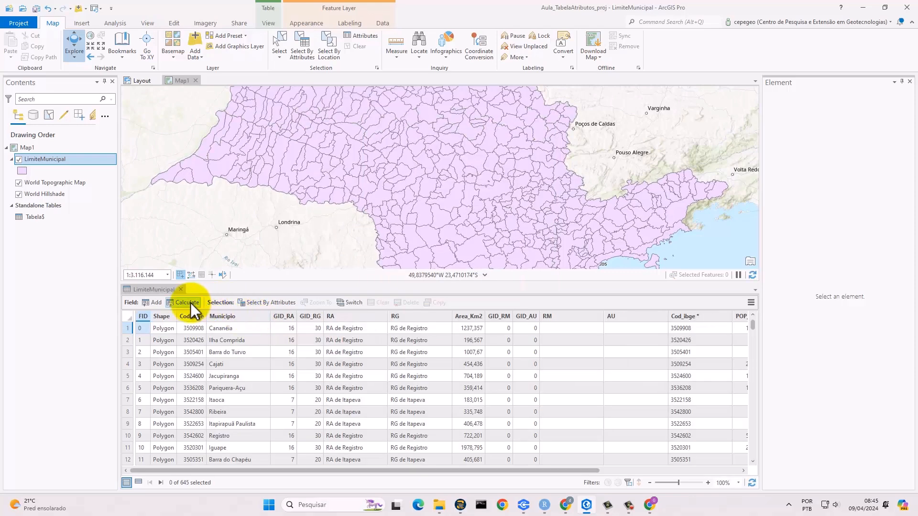
Calculate the PER_RUR field of LimiteMunicipal with the Python 3 expression POP_RUR / POP_TOT * 100
left_click(187, 303)
left_click(538, 176)
scroll(451, 343, "down", 1)
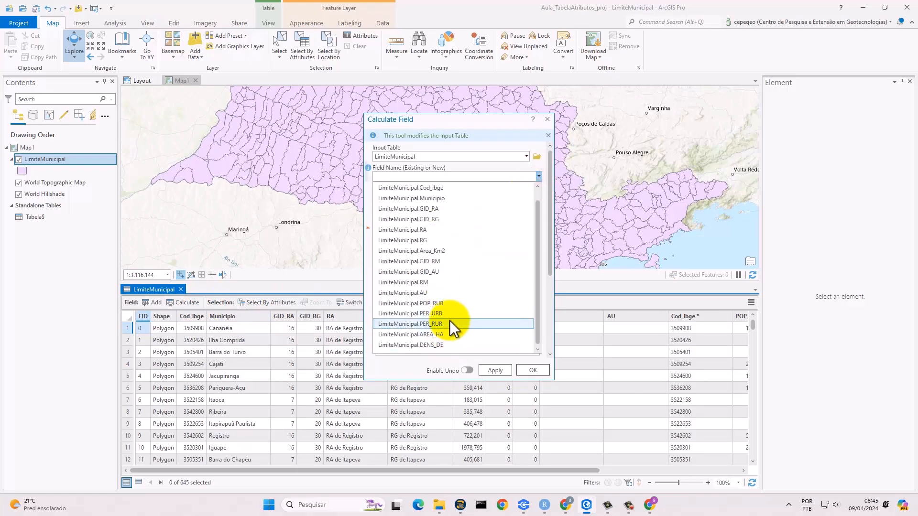
left_click(450, 324)
scroll(430, 259, "down", 5)
left_click(426, 257)
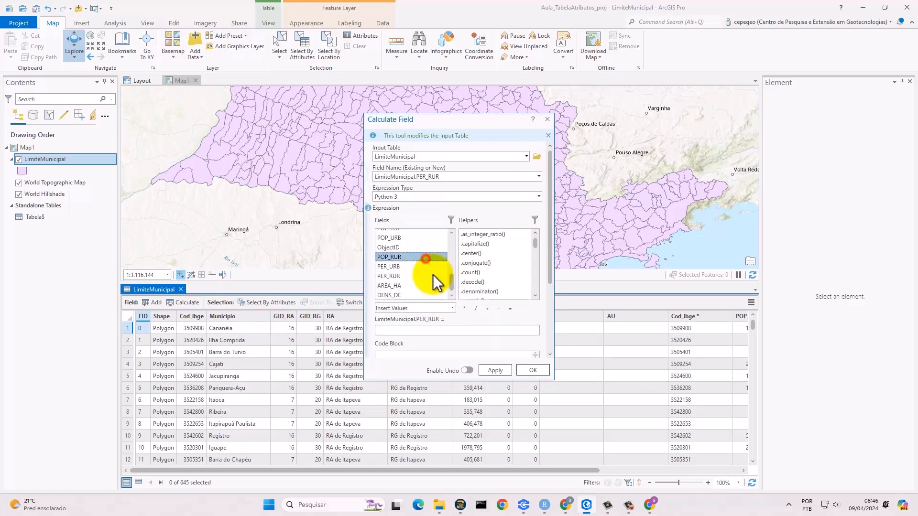
double_click(426, 257)
left_click(475, 308)
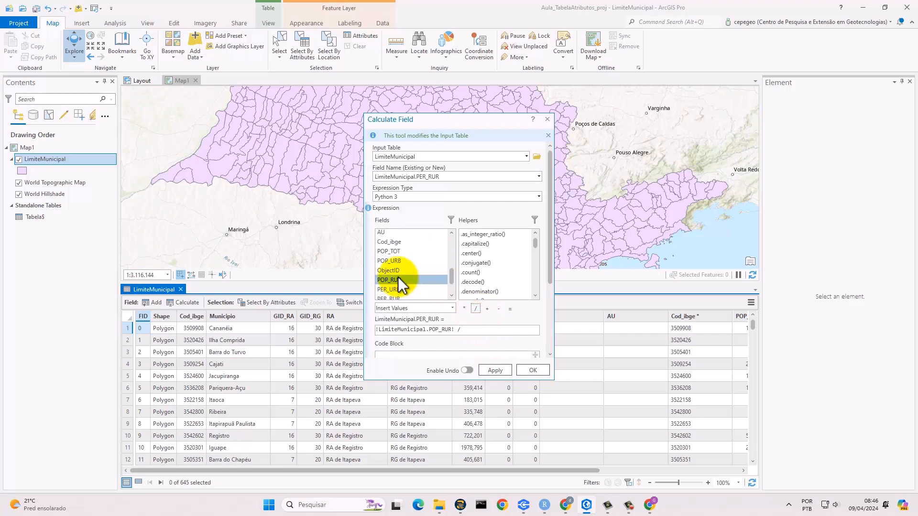
double_click(394, 252)
left_click(464, 308)
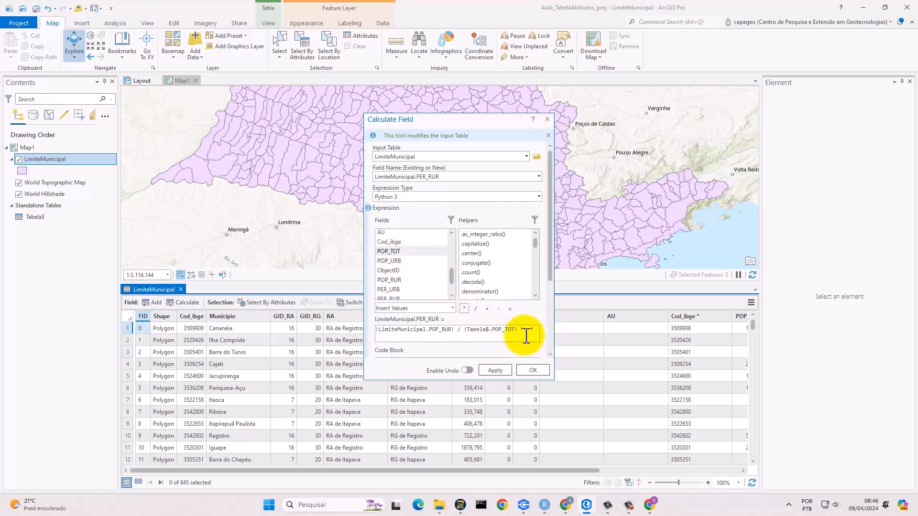
key("BackSpace")
key("BackSpace")
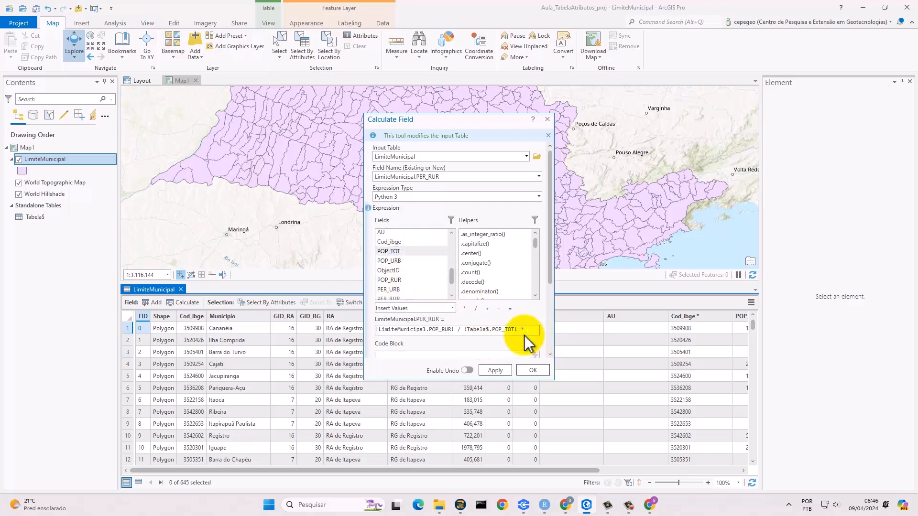
type("100")
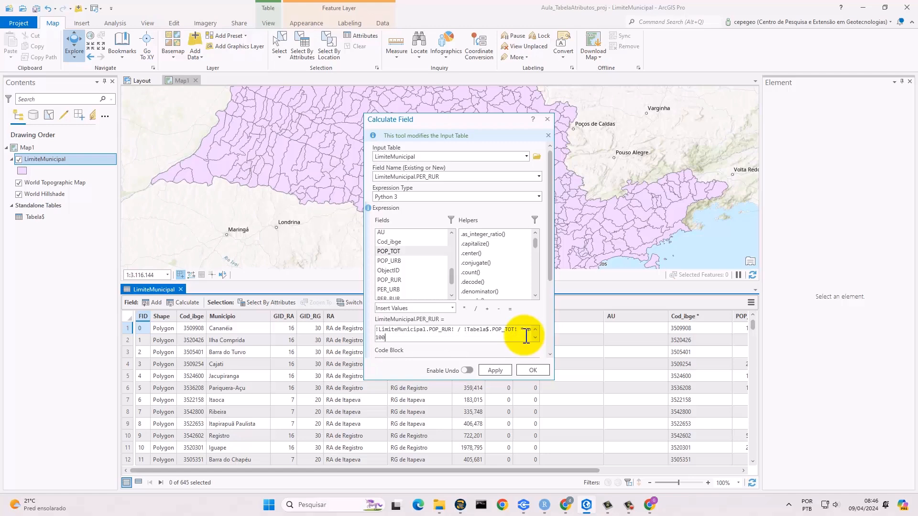
left_click(521, 370)
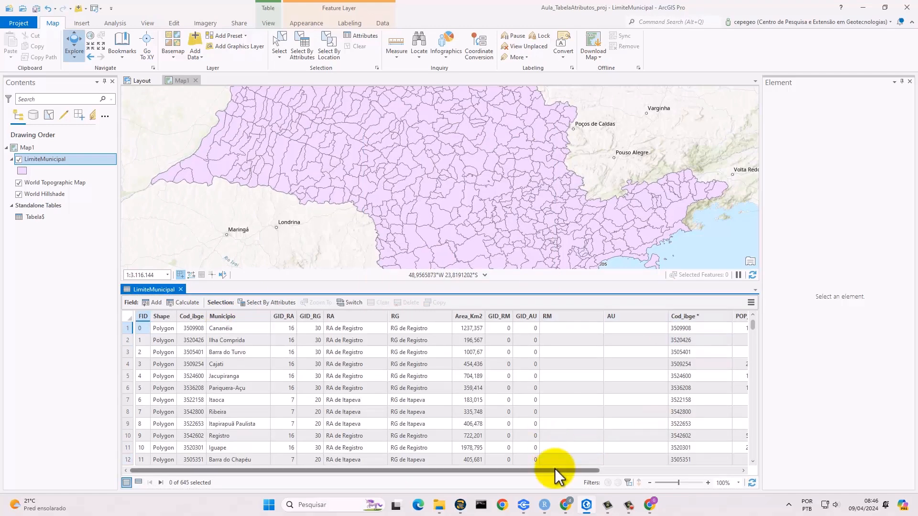
left_click_drag(554, 470, 730, 479)
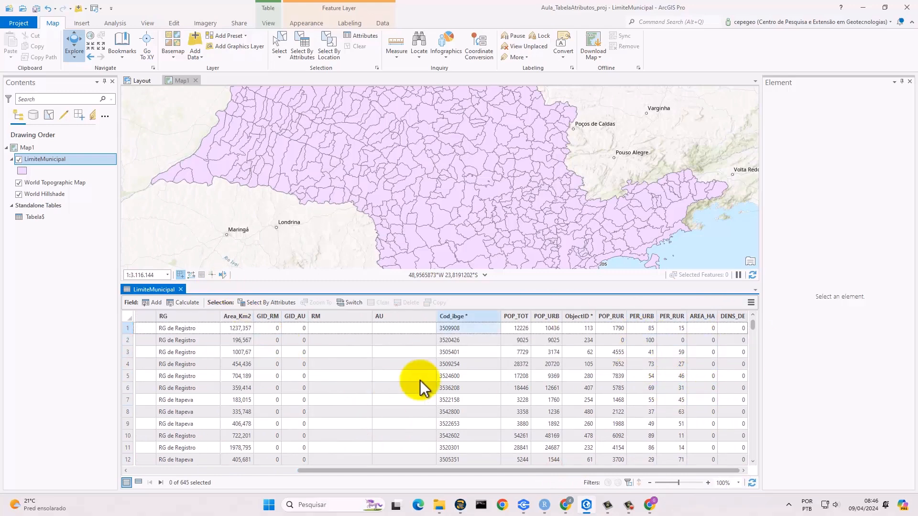
Calculate the AREA_HA field of LimiteMunicipal with the Python 3 expression Area_Km2 * 100
left_click(186, 303)
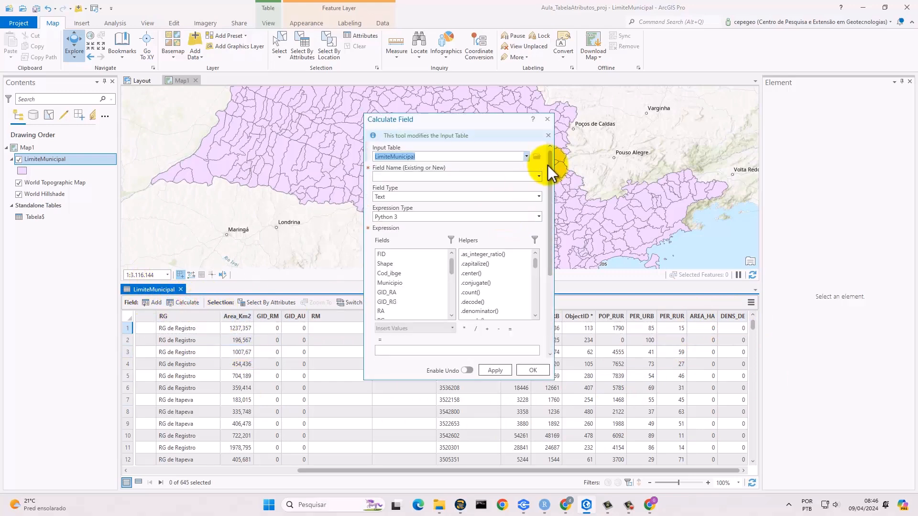
left_click(539, 176)
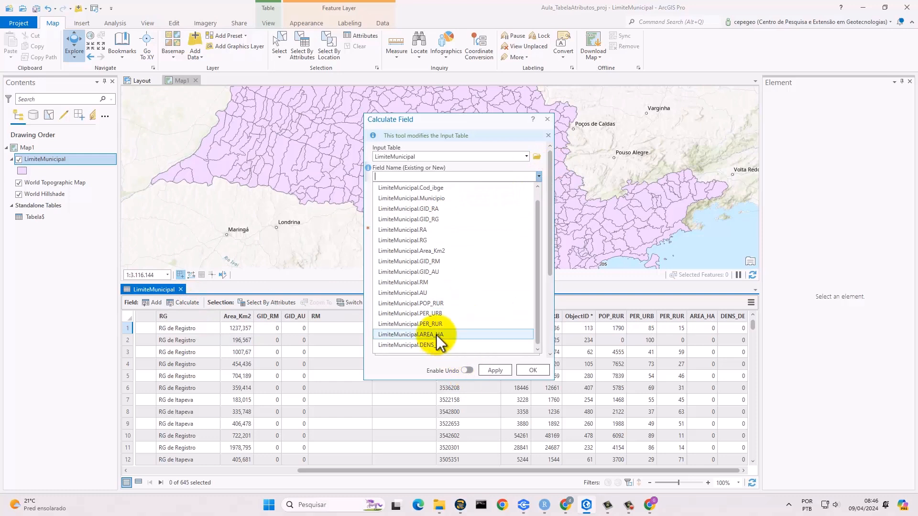
left_click(431, 334)
scroll(416, 287, "down", 5)
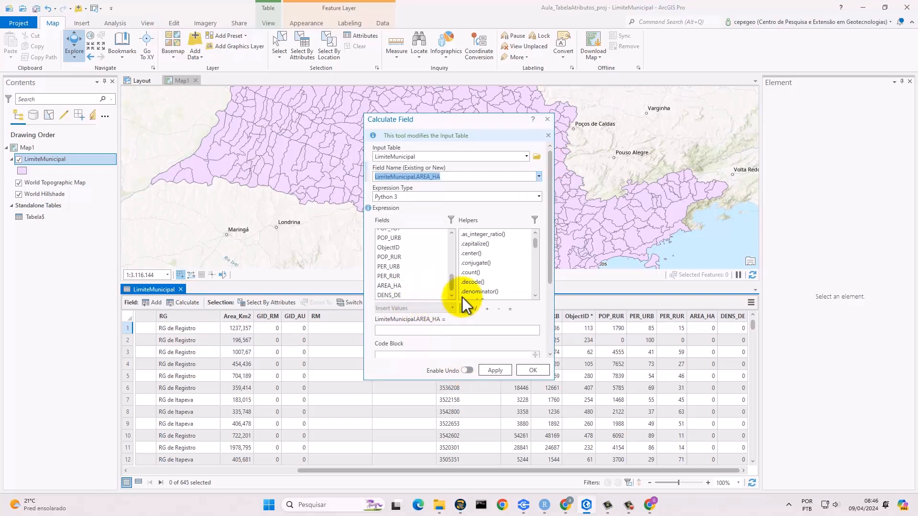
scroll(411, 282, "up", 5)
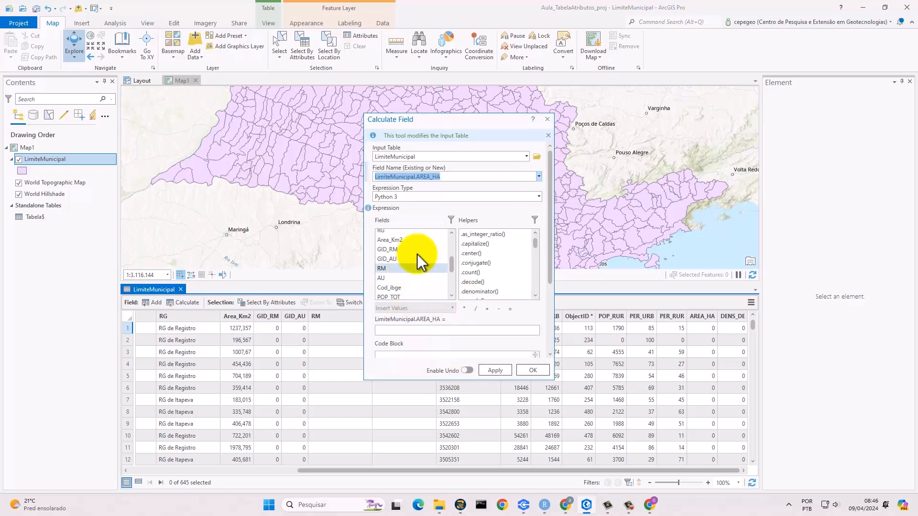
double_click(405, 241)
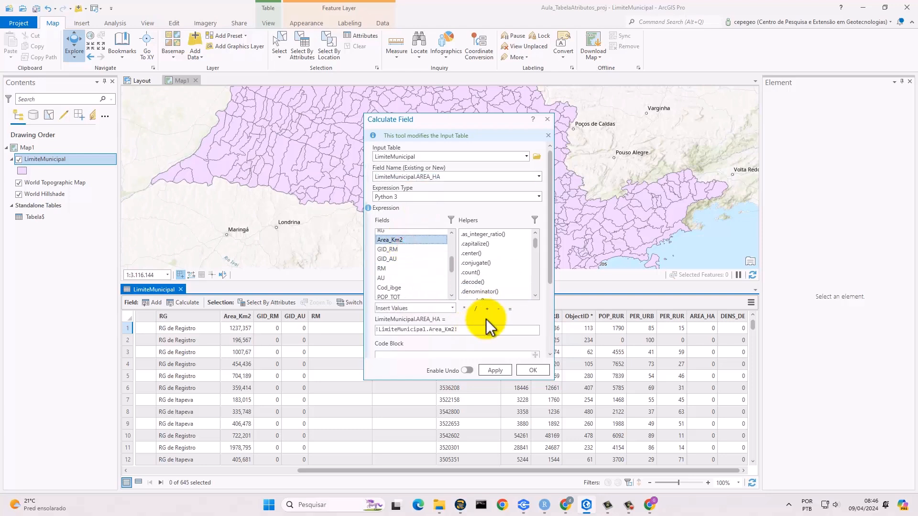
left_click(463, 309)
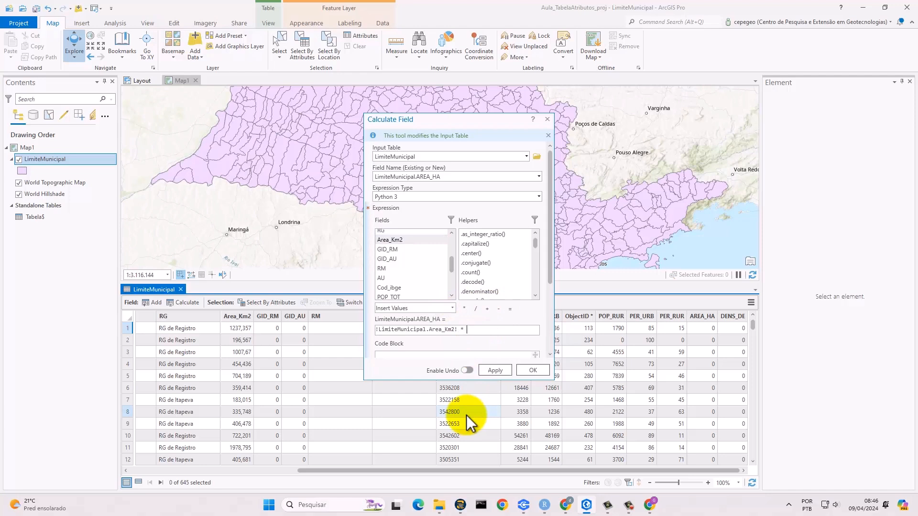
type("100")
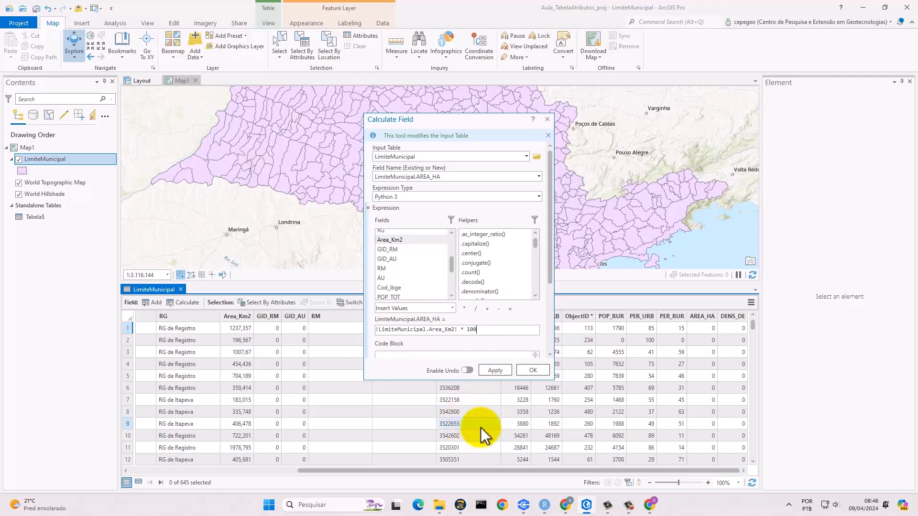
left_click(528, 369)
left_click(526, 370)
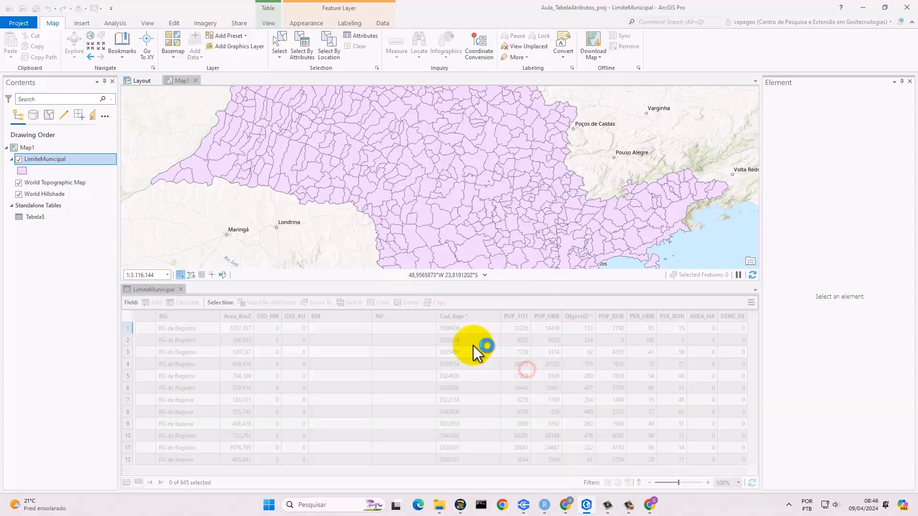
left_click_drag(513, 470, 670, 471)
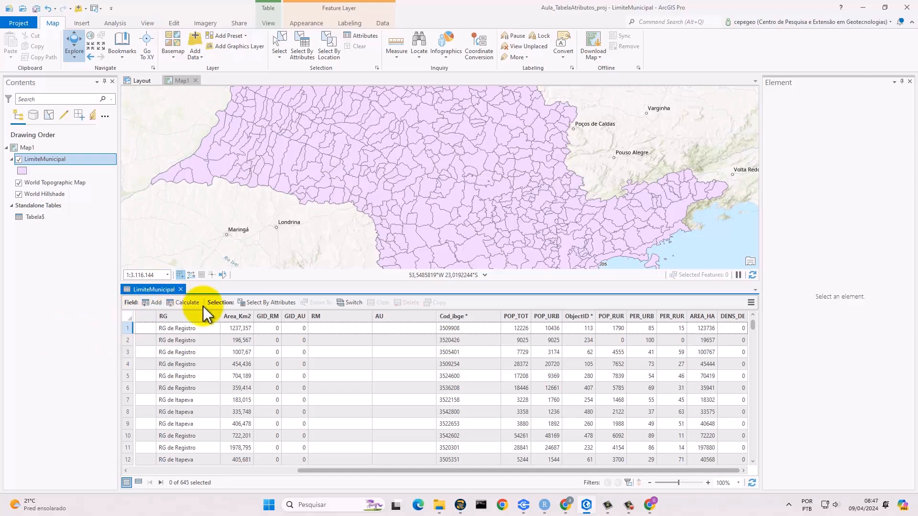
Calculate the DENS_DE field of LimiteMunicipal with the Python 3 expression POP_TOT / Area_Km2 and look through the resulting rows
left_click(187, 302)
left_click(538, 176)
scroll(444, 325, "down", 1)
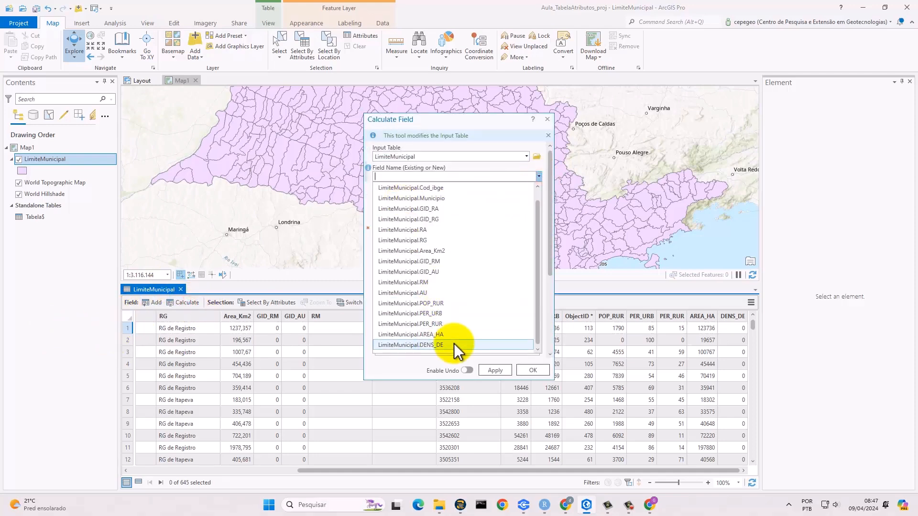
left_click(453, 344)
scroll(403, 260, "down", 5)
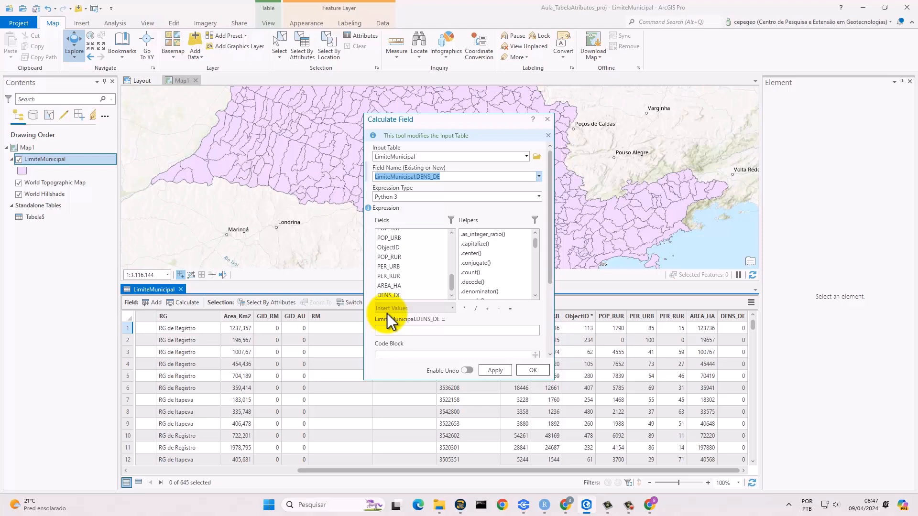
scroll(421, 270, "up", 1)
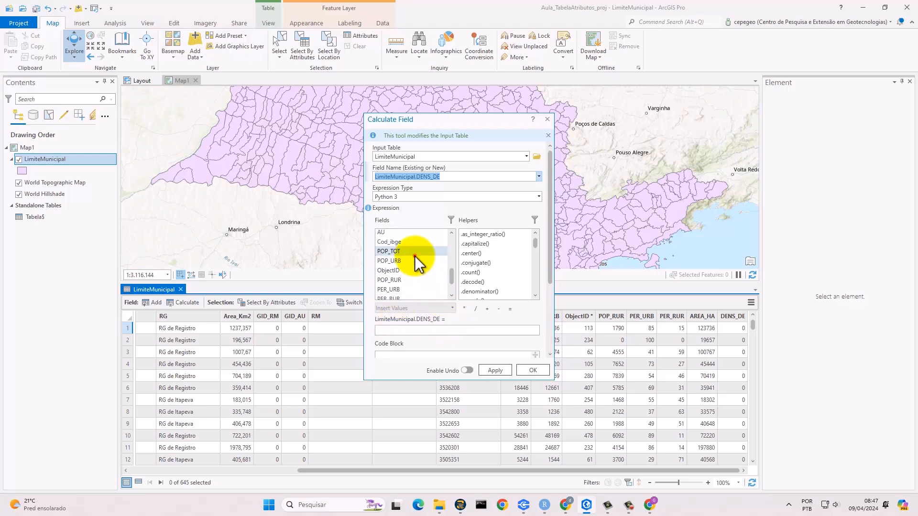
left_click(414, 252)
double_click(423, 249)
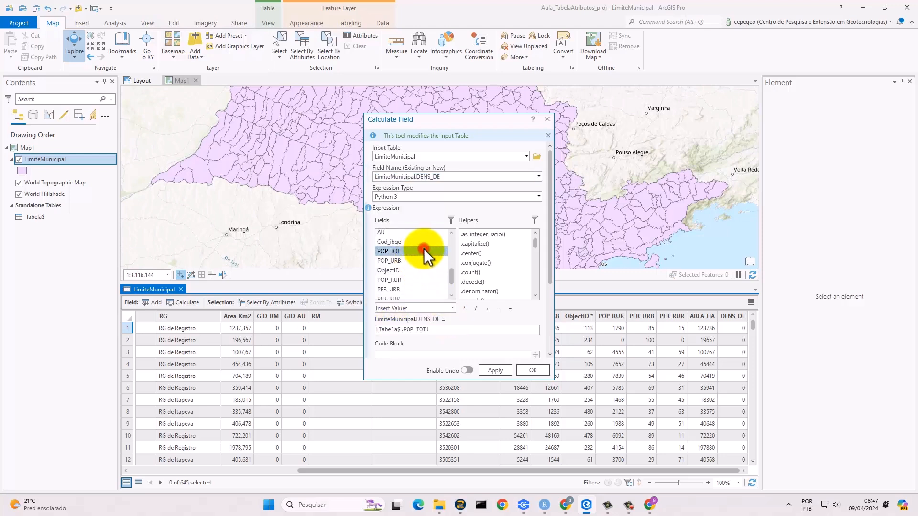
scroll(418, 280, "down", 1)
scroll(421, 282, "up", 3)
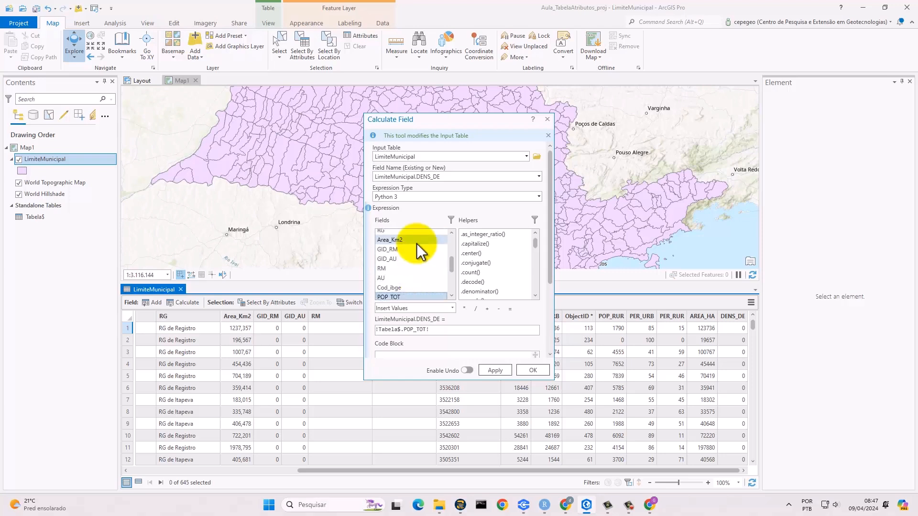
left_click(476, 309)
double_click(389, 240)
left_click(534, 371)
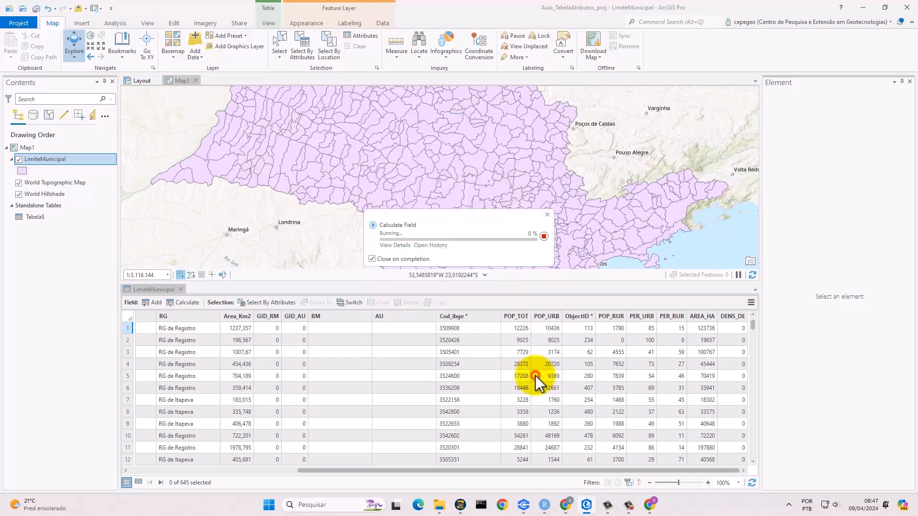
left_click_drag(565, 471, 767, 474)
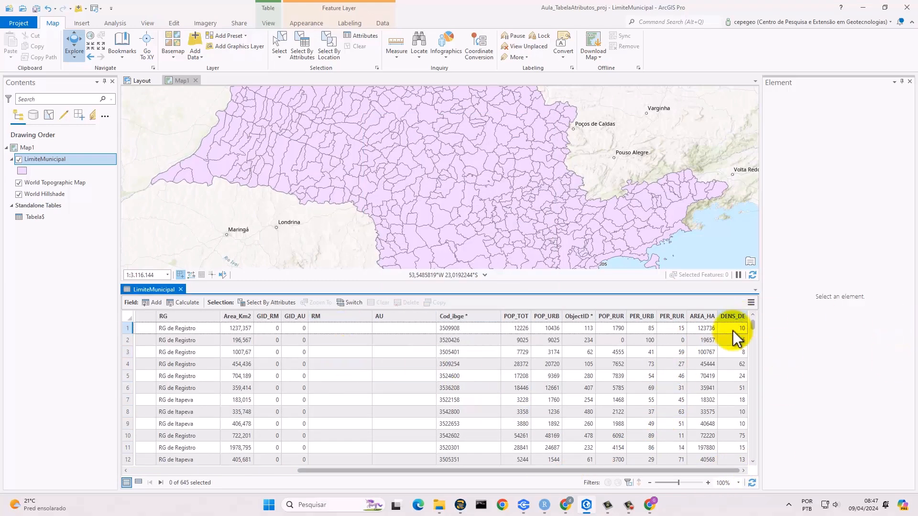
scroll(731, 375, "down", 11)
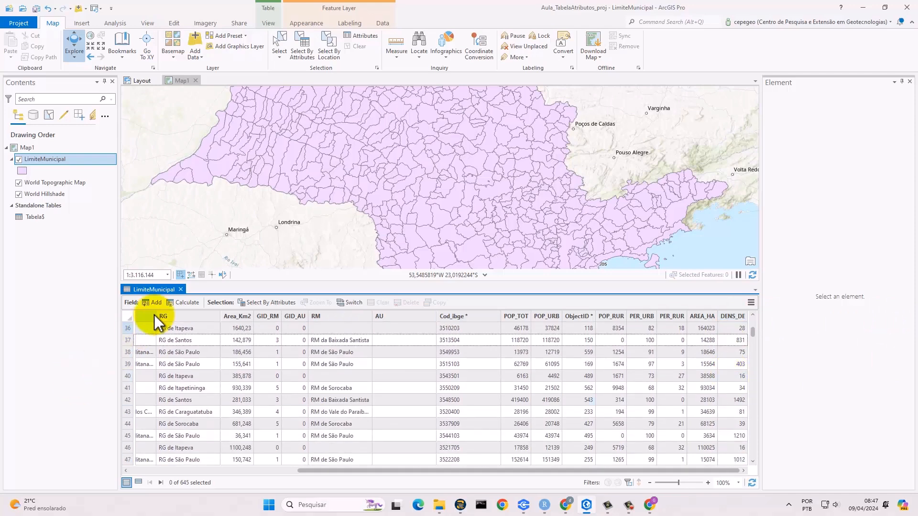
Close the attribute table, symbolize the LimiteMunicipal layer with Graduated Colors, and save the project
left_click(181, 289)
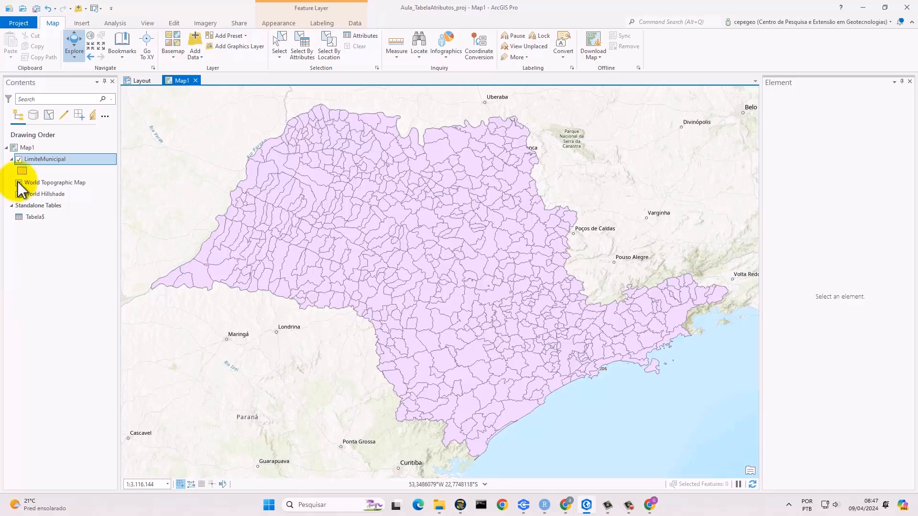
right_click(51, 160)
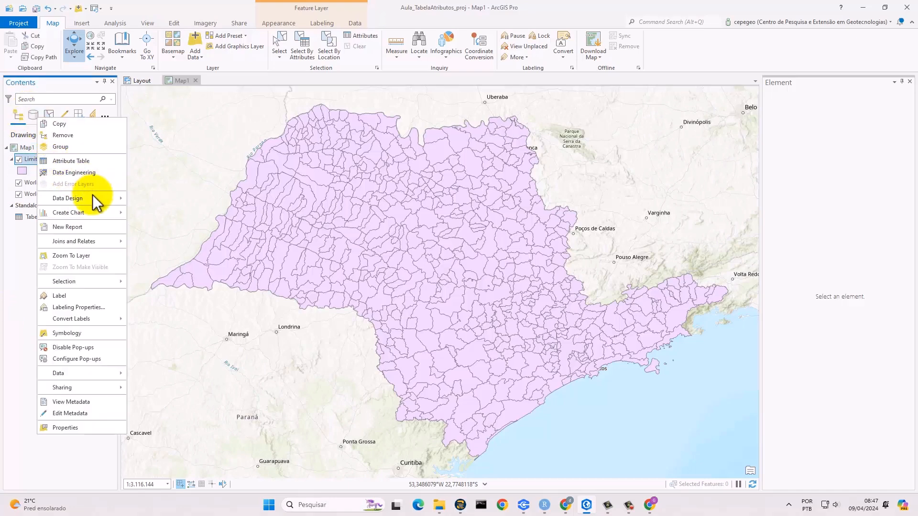
left_click(112, 336)
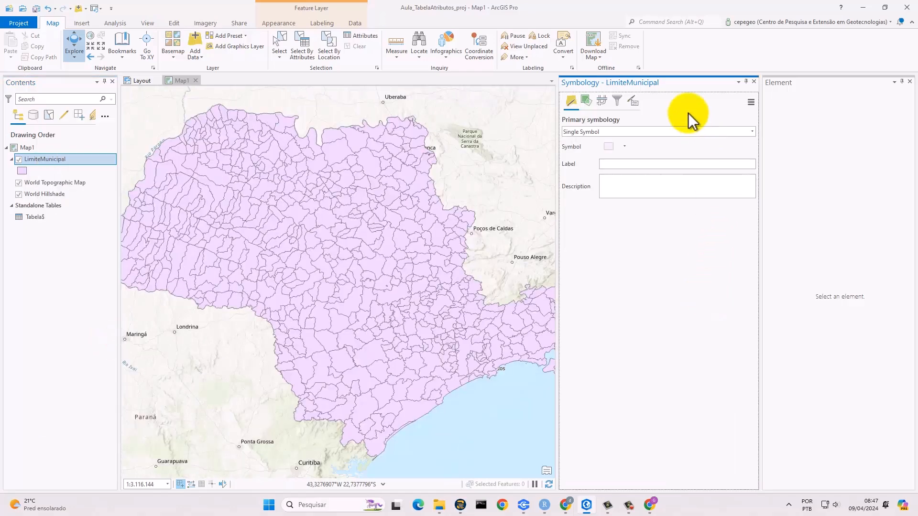
left_click(753, 131)
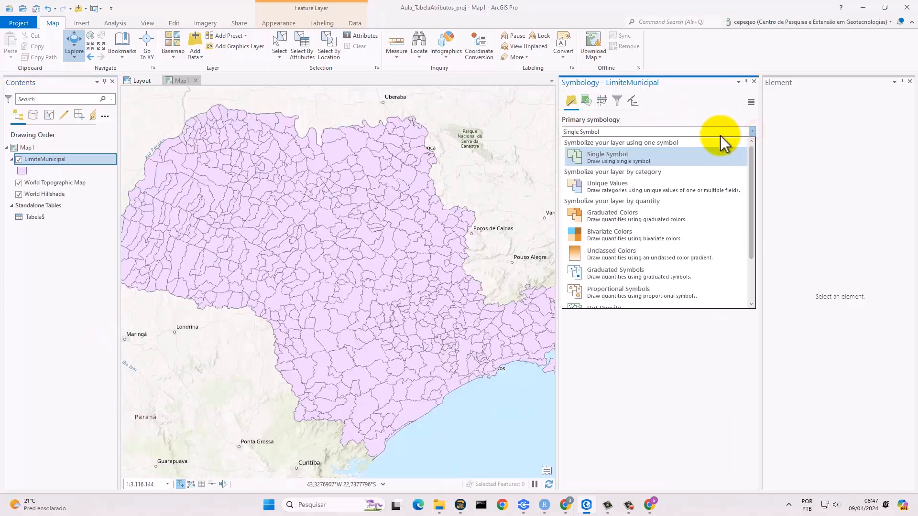
left_click(632, 220)
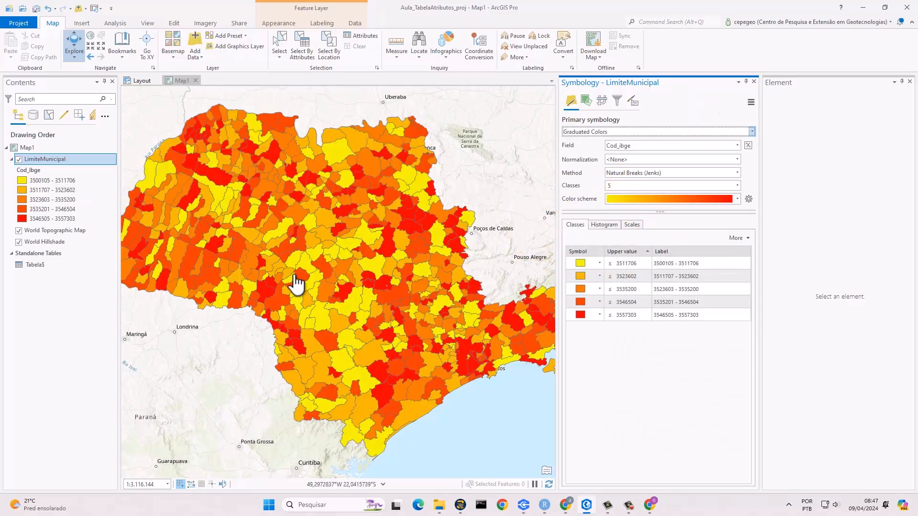
left_click(36, 9)
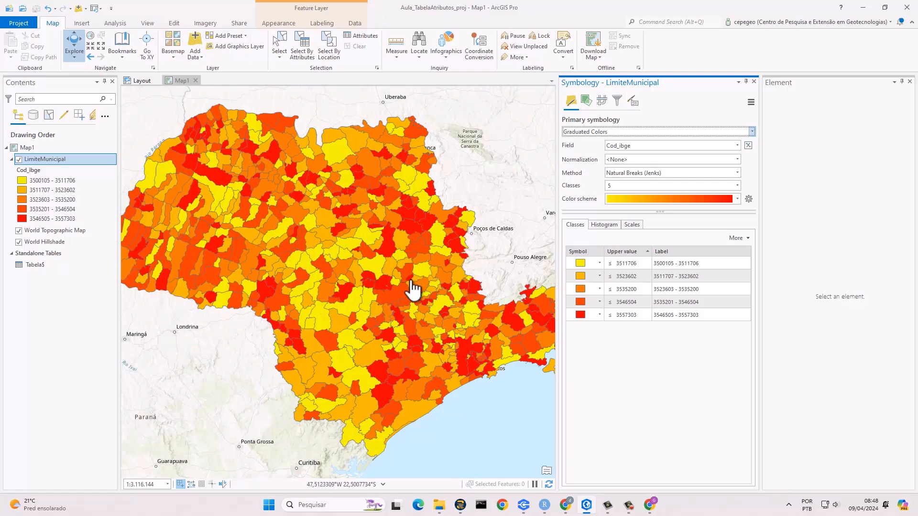
Try the Equal Interval and Manual Interval classification methods on the layer's graduated colors
left_click(737, 173)
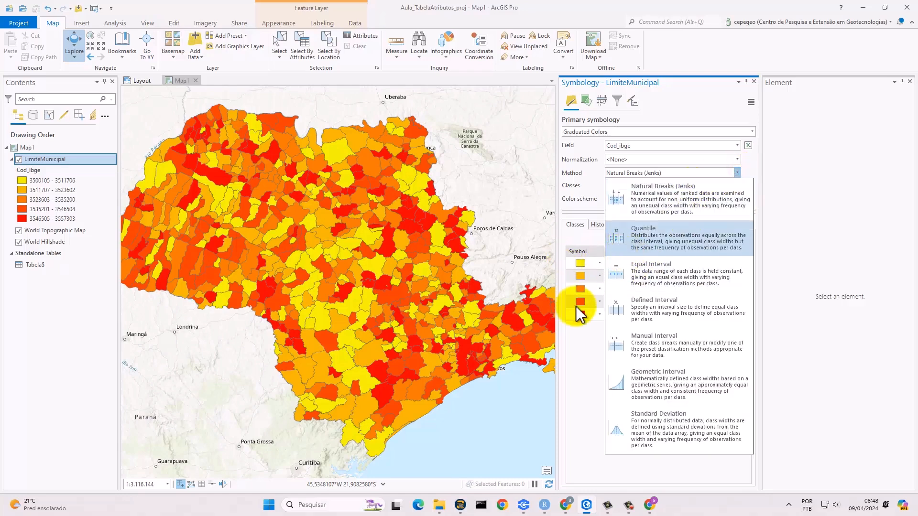
left_click(636, 280)
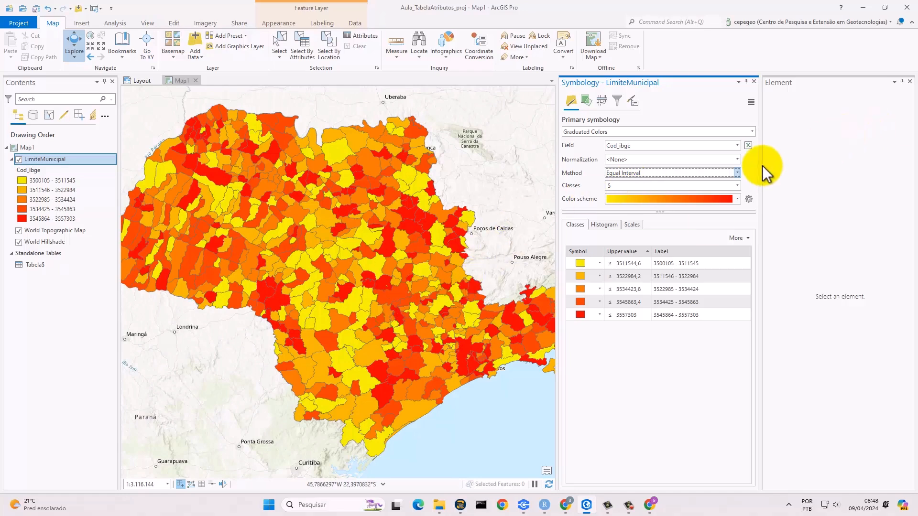
left_click(737, 173)
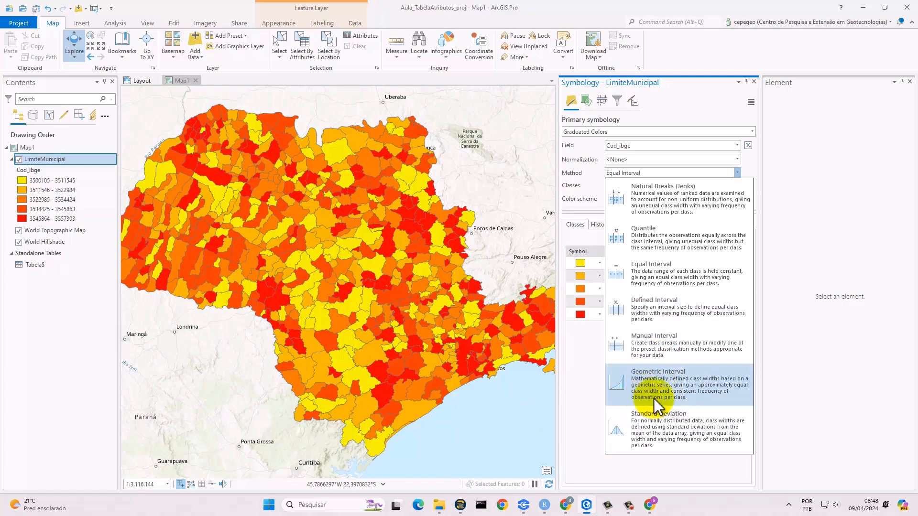
left_click(637, 354)
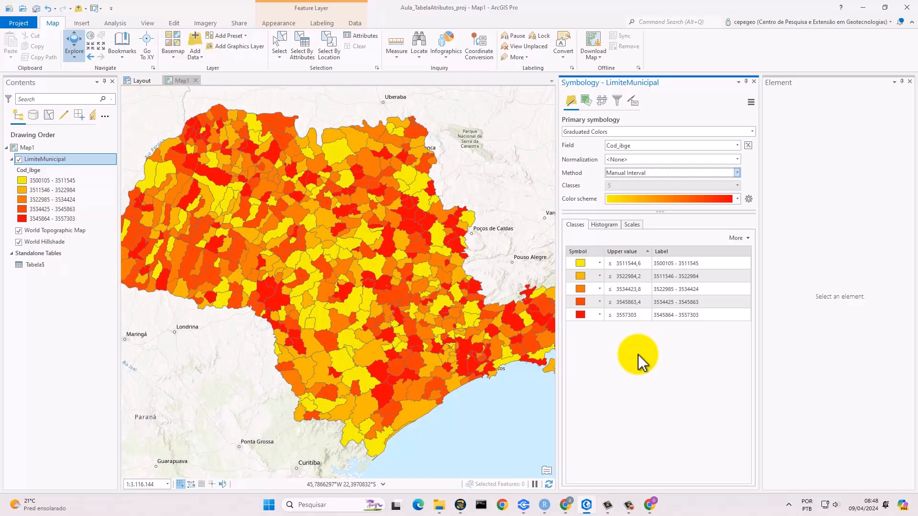
left_click(647, 266)
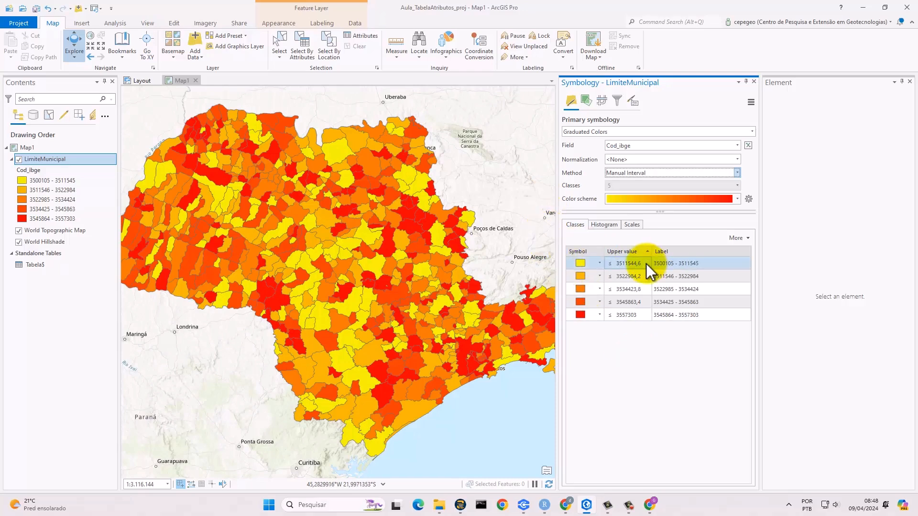
Base the graduated colors of LimiteMunicipal on the DENS_DE field
left_click(732, 149)
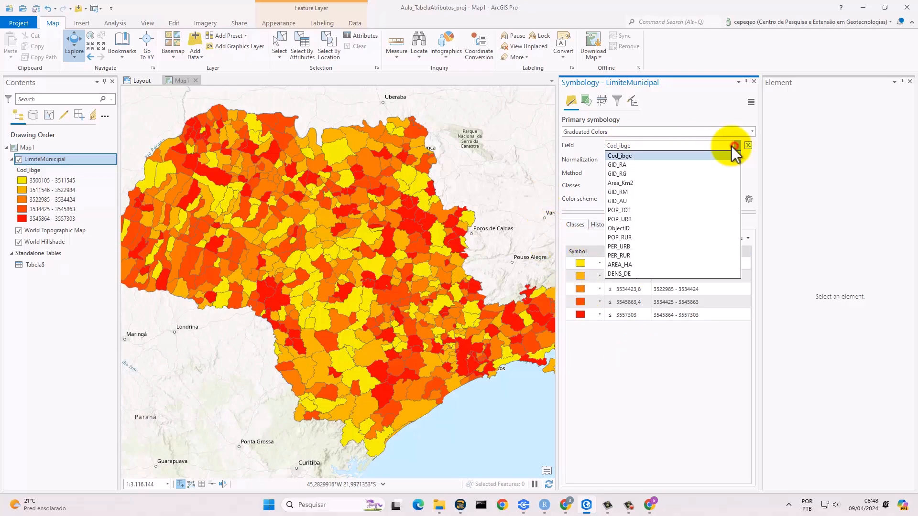
left_click(631, 273)
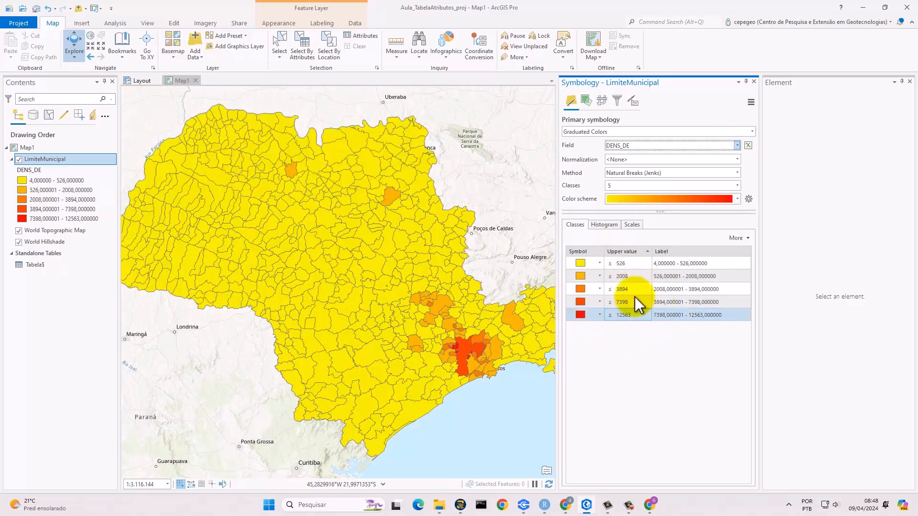
double_click(641, 263)
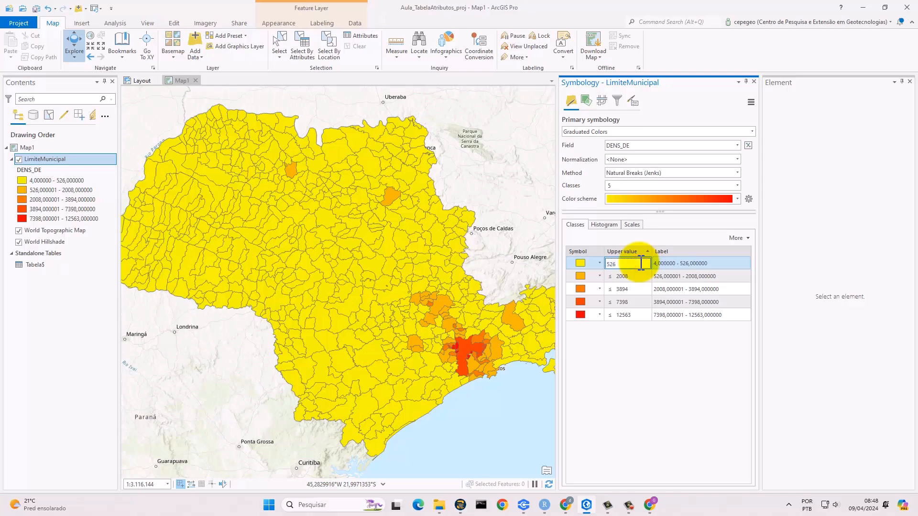
left_click(643, 315)
double_click(633, 263)
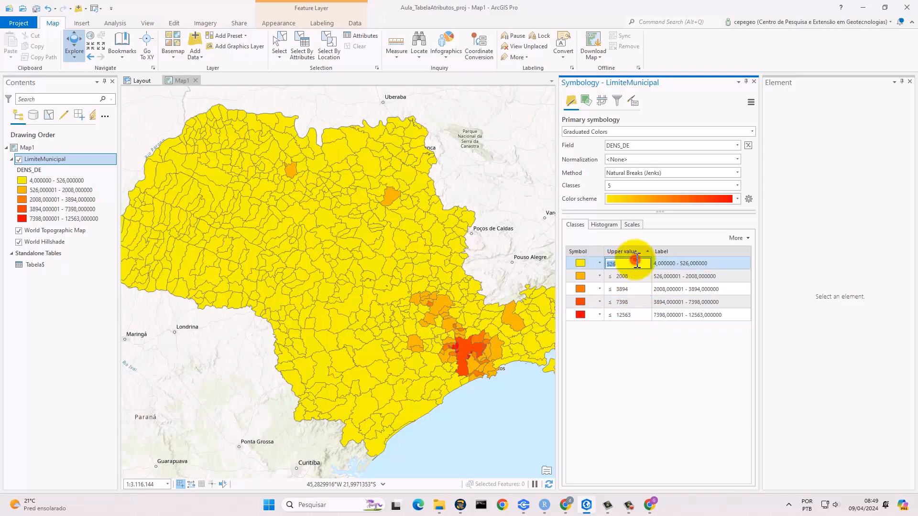
left_click(634, 265)
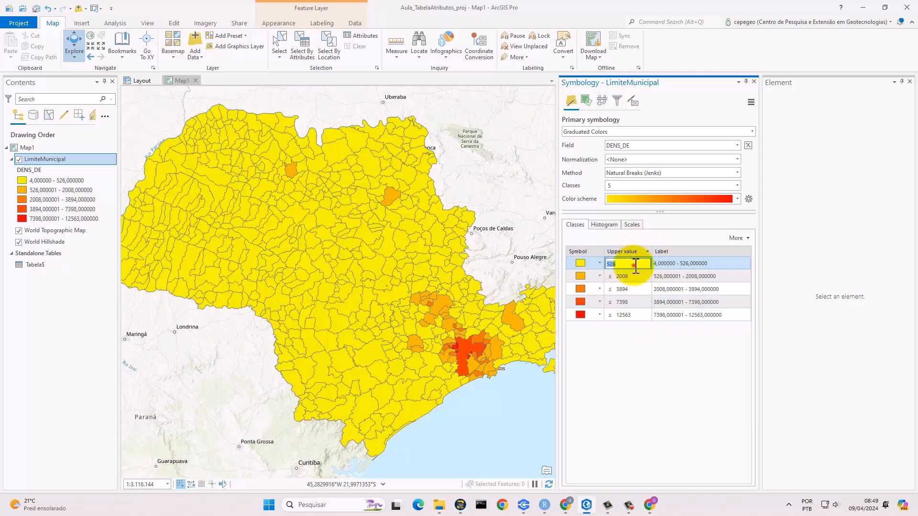
left_click(621, 276, "shift")
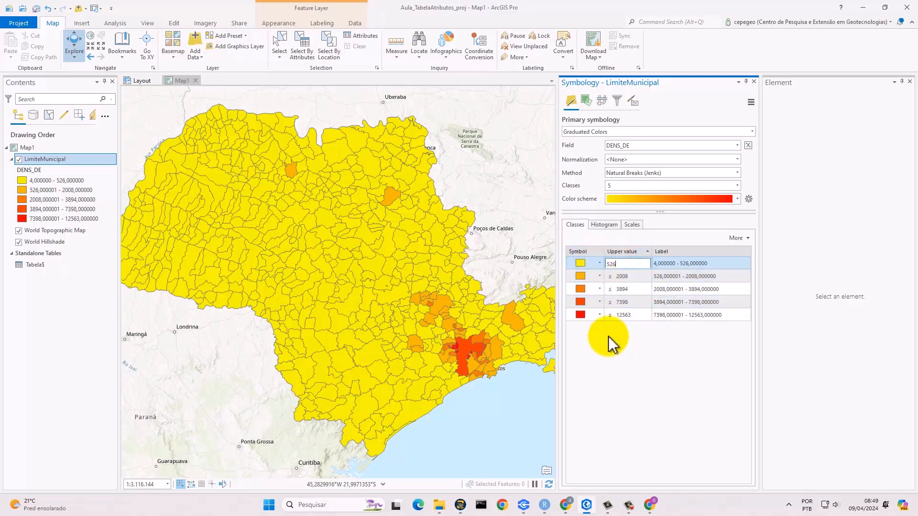
Set the upper values of the two highest DENS_DE classes to 12700 and 7400
double_click(644, 315)
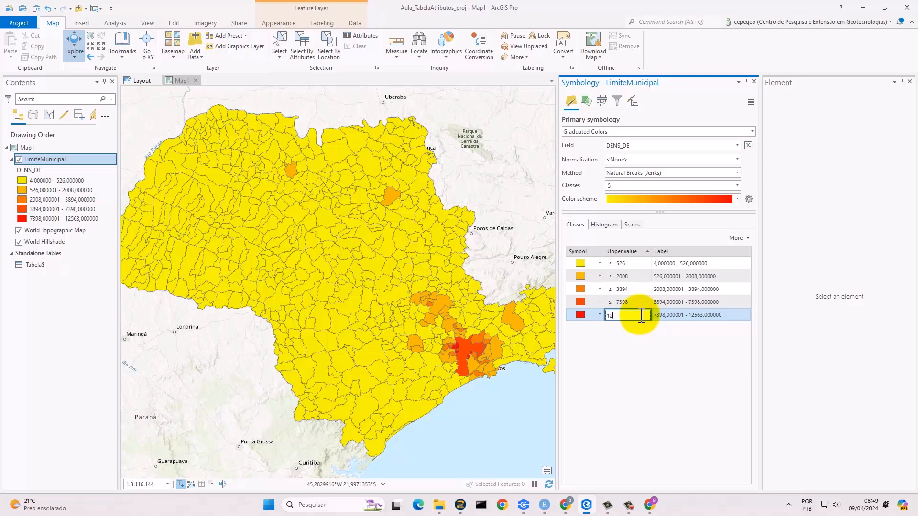
key("Return")
double_click(635, 303)
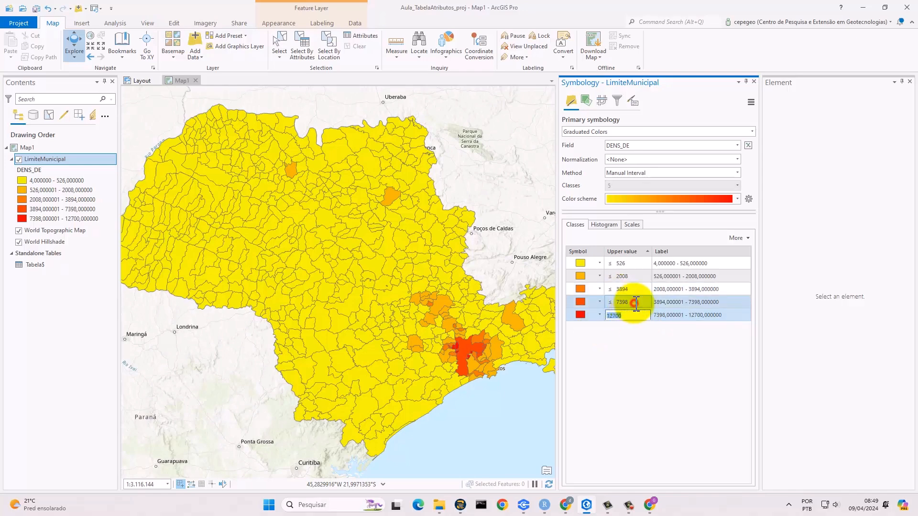
type("740")
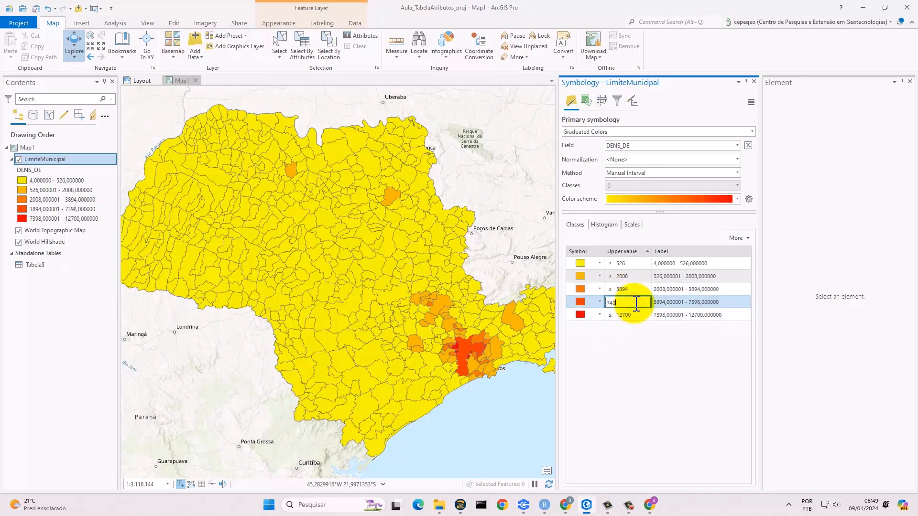
type("0")
key("Return")
Set the upper values of the third, second and first density classes to 4000, 2000 and 500
double_click(641, 290)
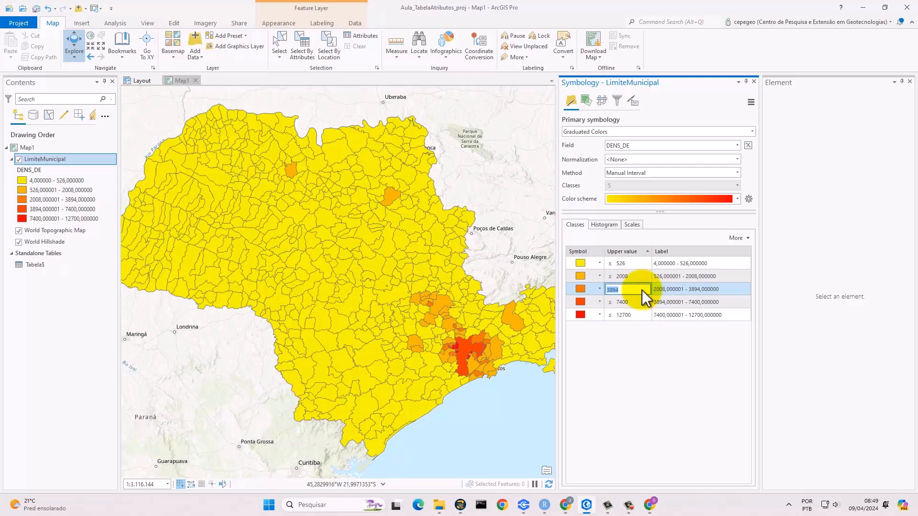
type("4000")
key("Return")
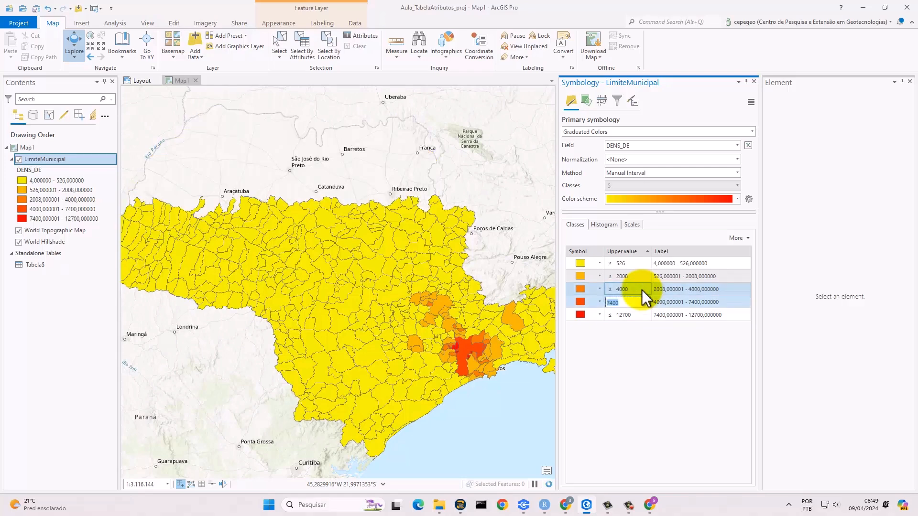
double_click(640, 275)
type("2000")
key("Return")
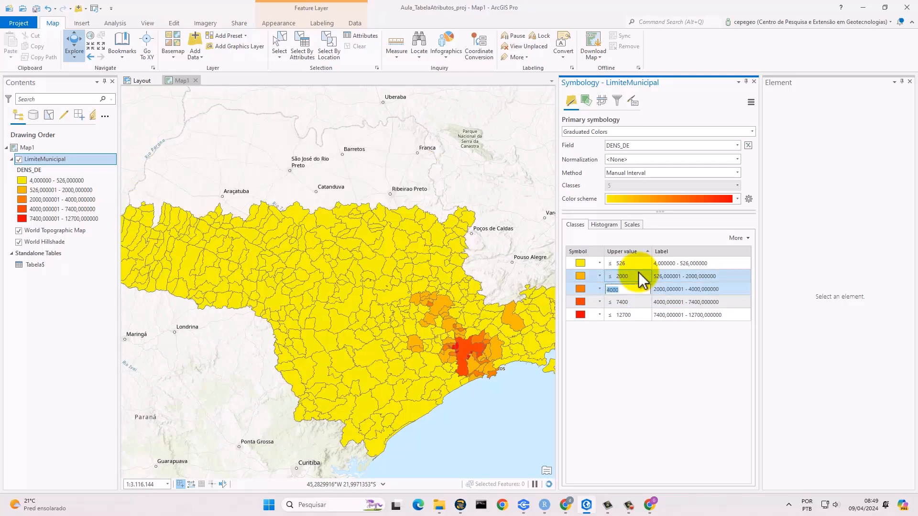
double_click(650, 262)
left_click(650, 262)
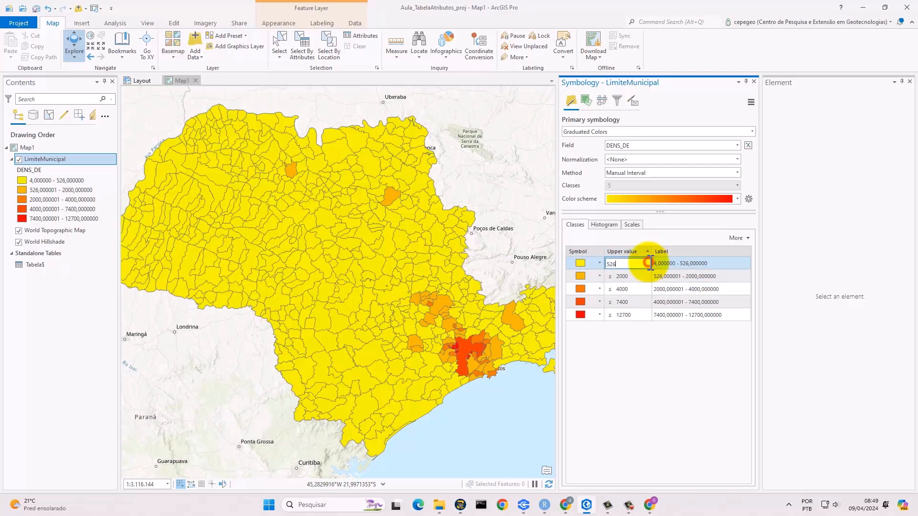
type("500")
key("Return")
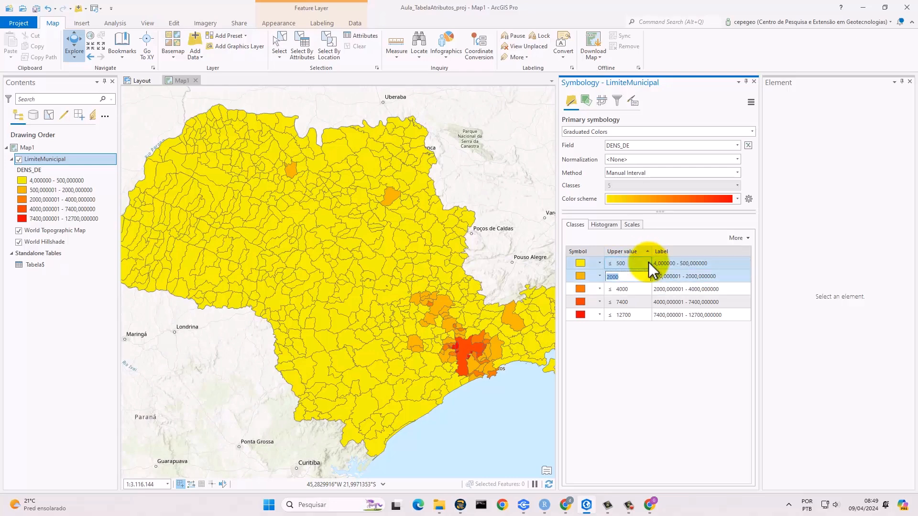
double_click(640, 276)
Shorten the labels of the first two classes to 4 - 500 and 500 - 2000
left_click(725, 263)
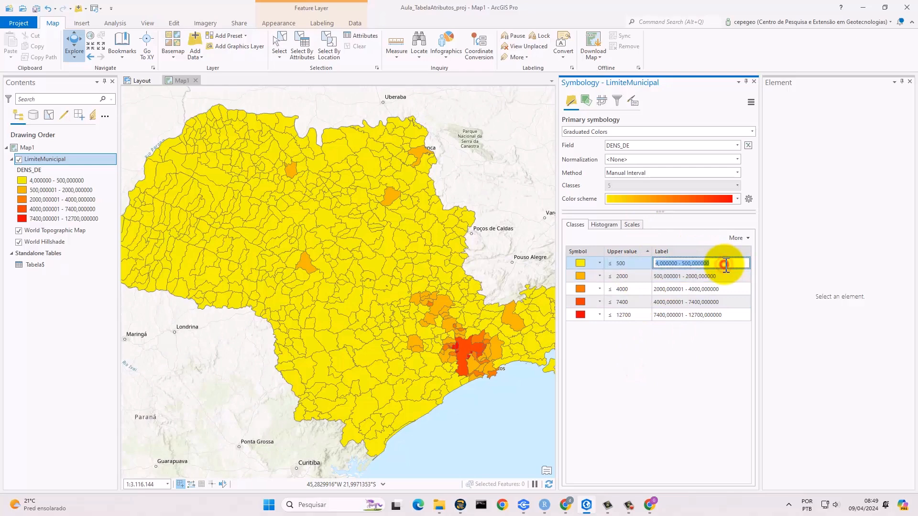
left_click(725, 264)
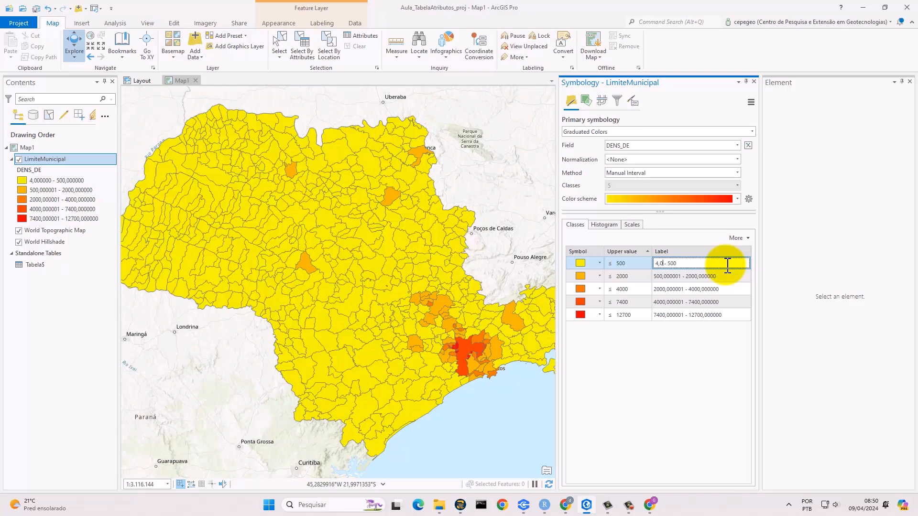
left_click(693, 301)
left_click(720, 276)
left_click(720, 276)
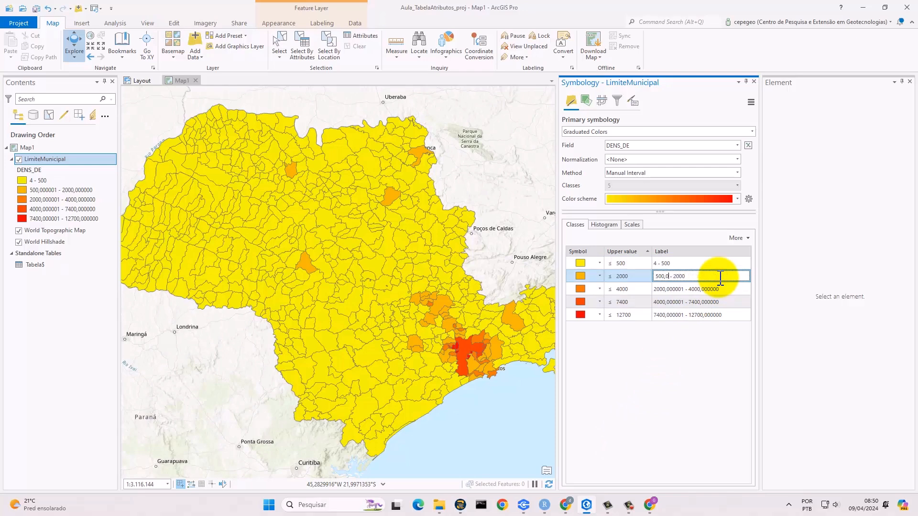
Shorten the labels of the last three classes to 2000 - 4000, 4000 - 7400 and 7400 - 12700
left_click(694, 287)
left_click(694, 287)
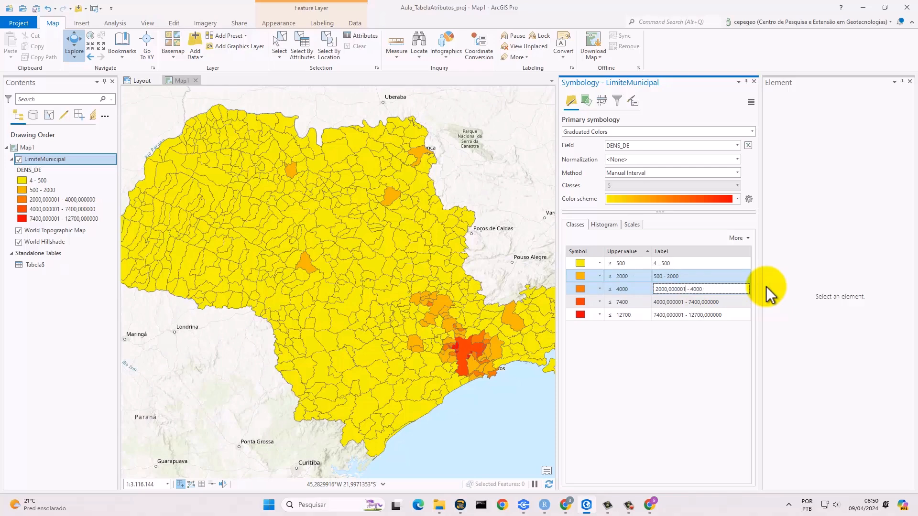
key("Return")
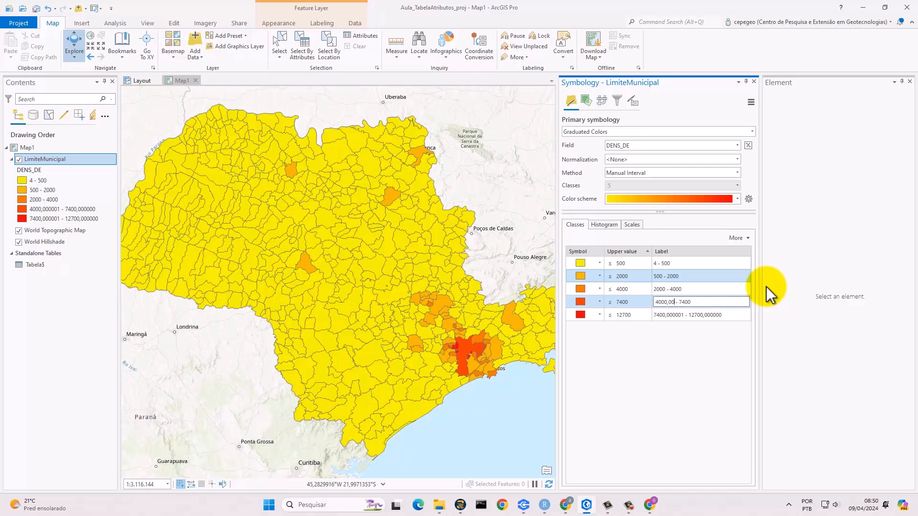
key("Return")
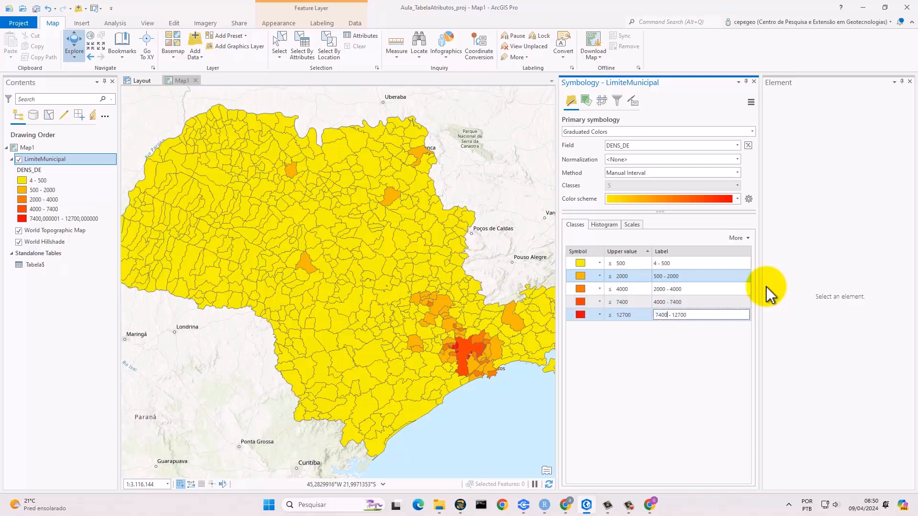
key("BackSpace")
key("Return")
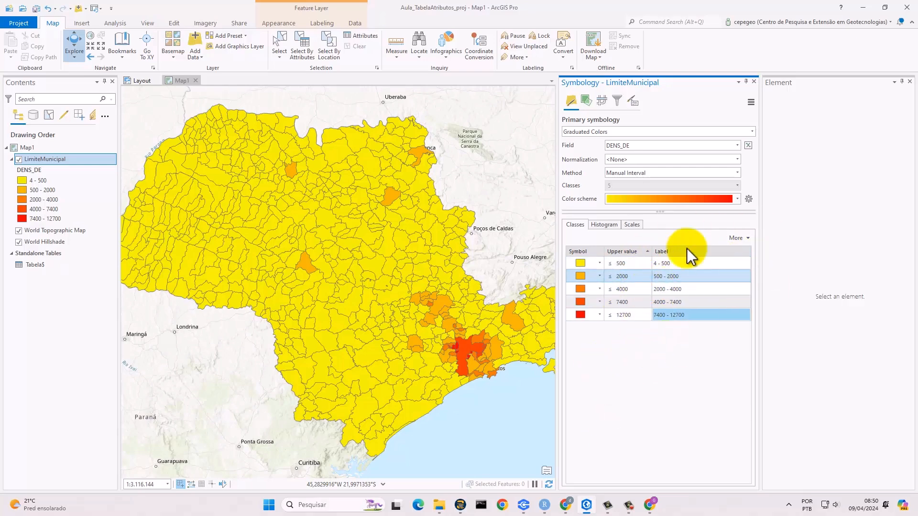
Insert a Map1 frame about 210 mm wide and 200 mm high on a new landscape layout and zoom it to LimiteMunicipal
left_click(754, 83)
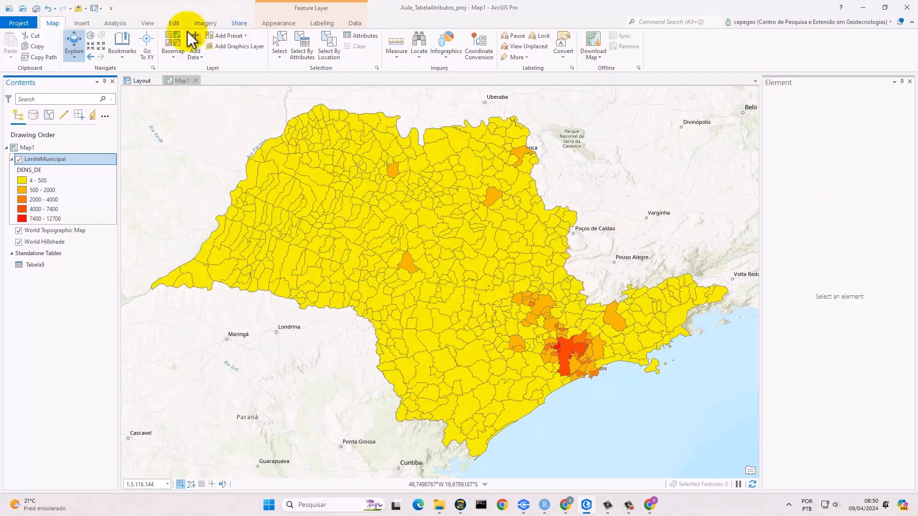
left_click(79, 25)
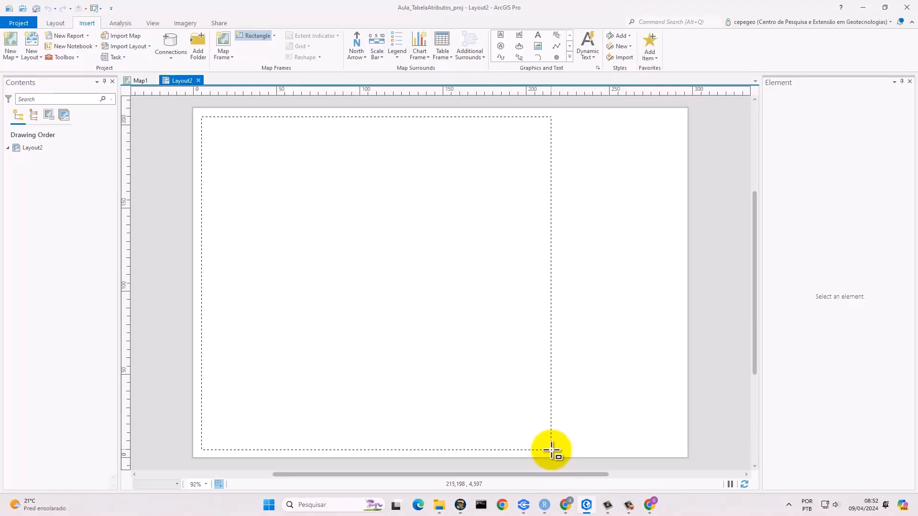
left_click_drag(549, 446, 550, 449)
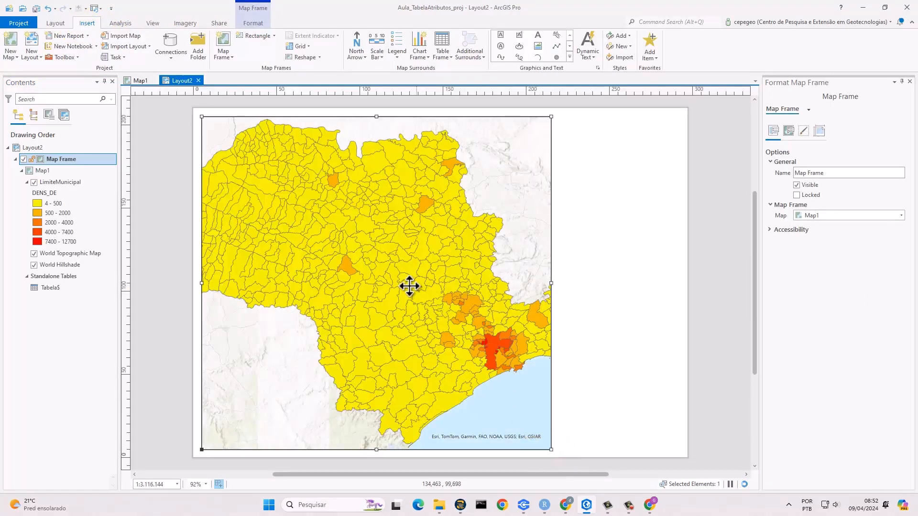
right_click(76, 182)
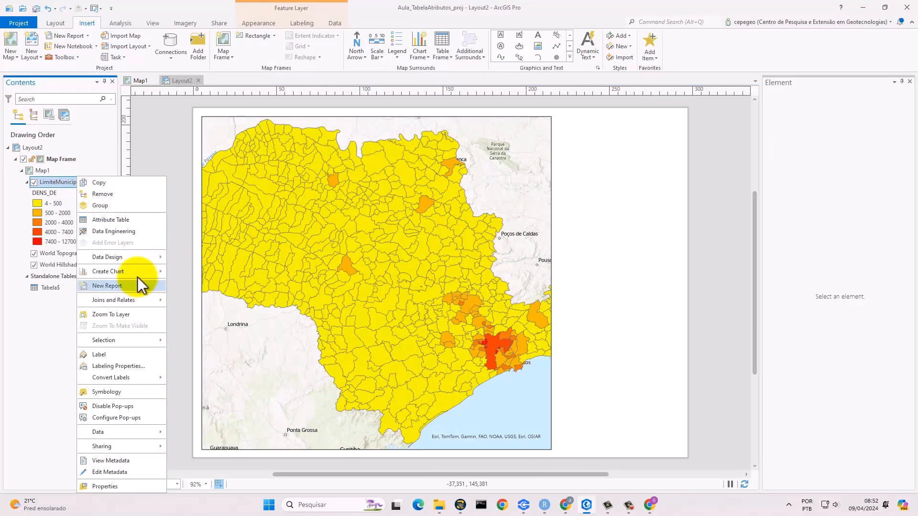
left_click(137, 316)
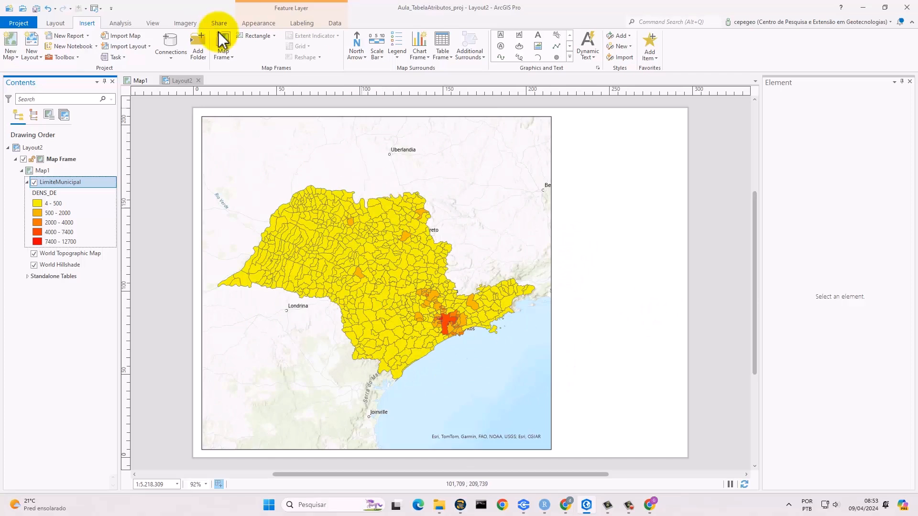
Add a Black Horizontal Label Graticule to the map frame and turn off its automatic interval adjustment
left_click(353, 238)
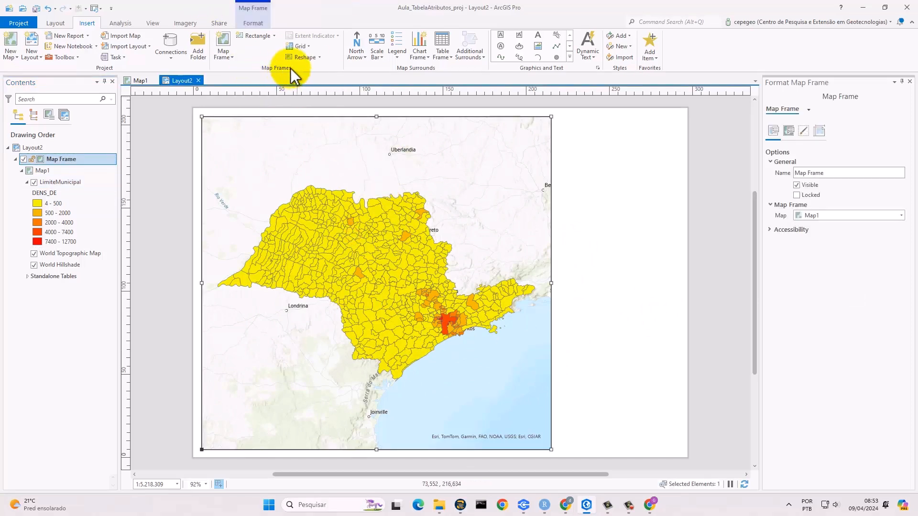
left_click(300, 46)
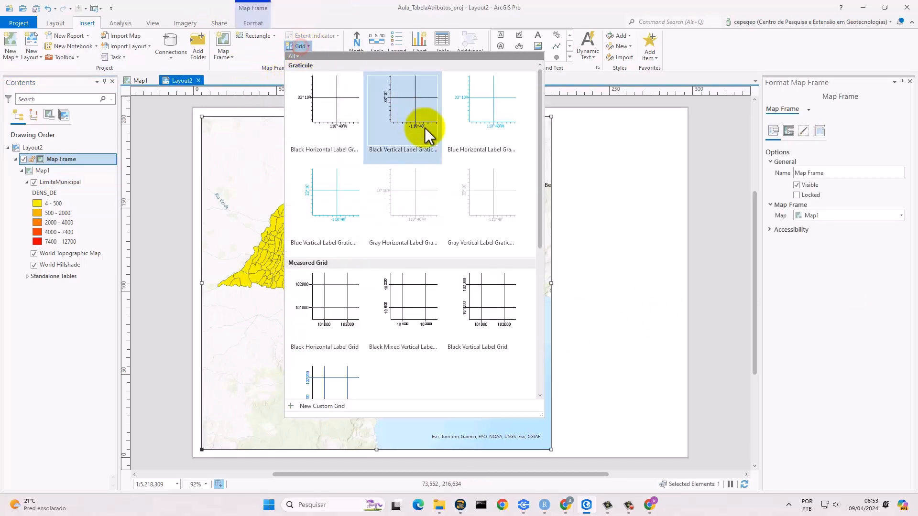
left_click(351, 123)
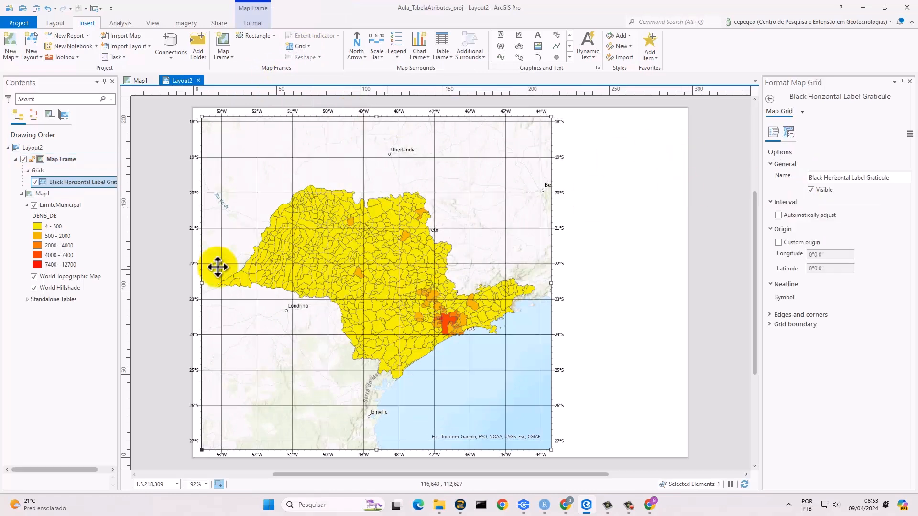
right_click(86, 183)
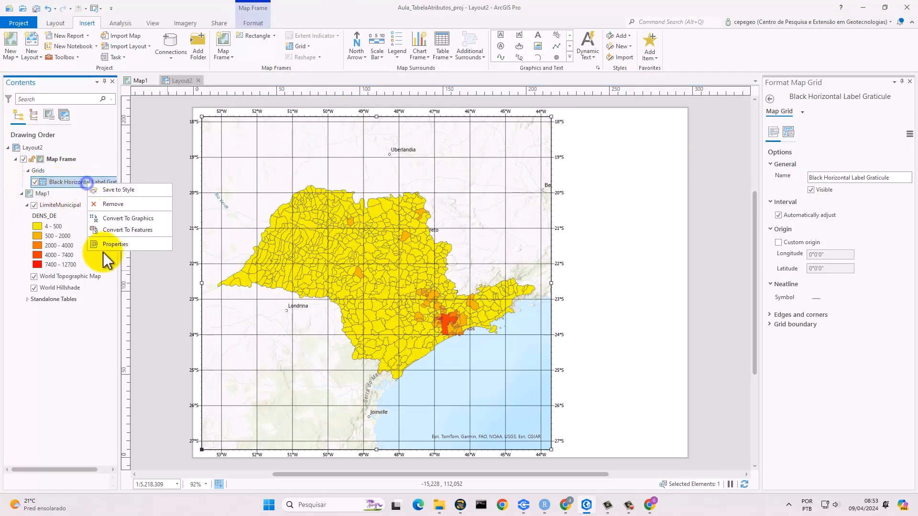
left_click(133, 248)
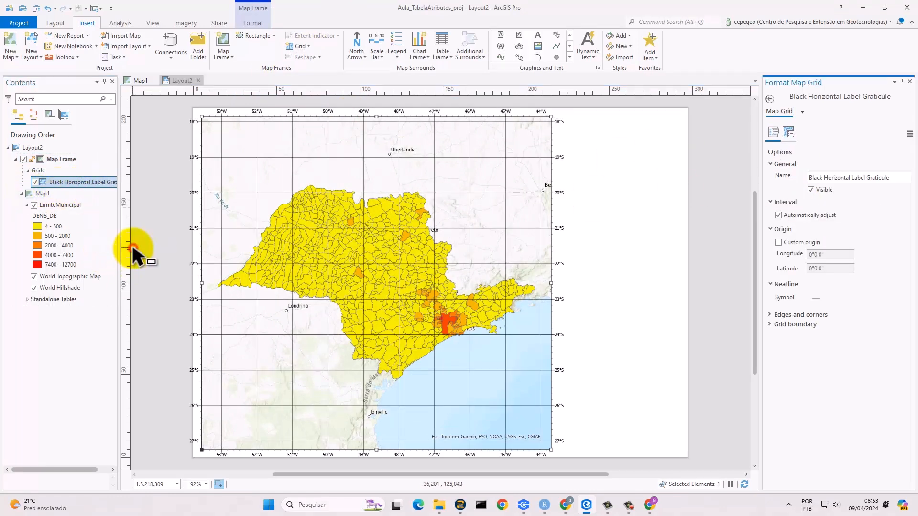
left_click(778, 216)
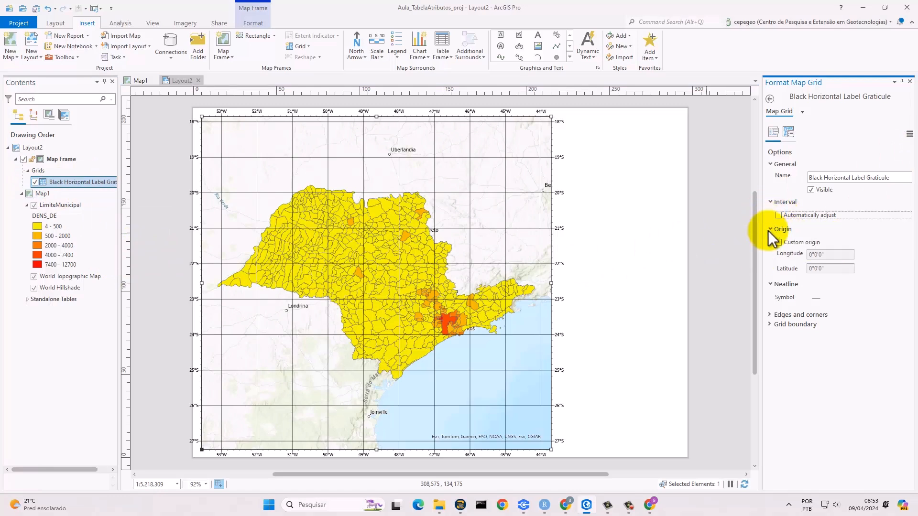
Set the longitude and latitude interval of the graticule's Ticks 1 component to 1°0'0"
left_click(787, 133)
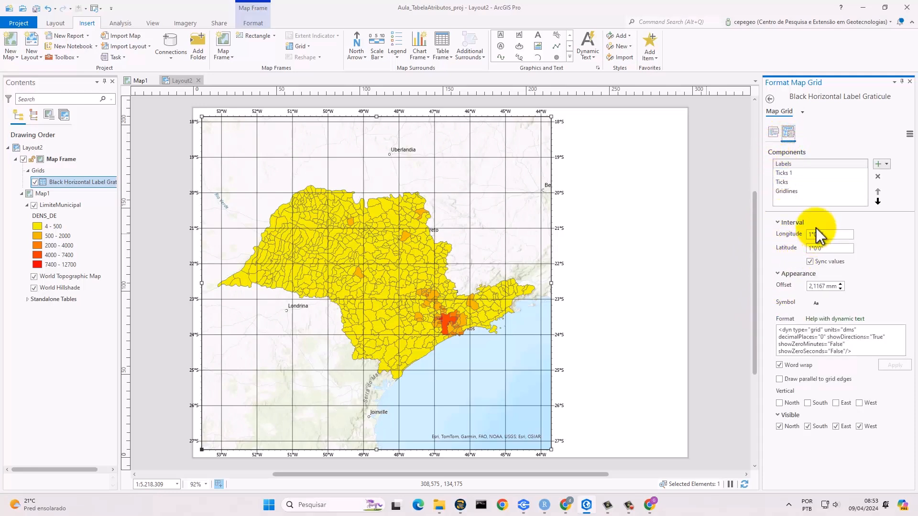
left_click(805, 173)
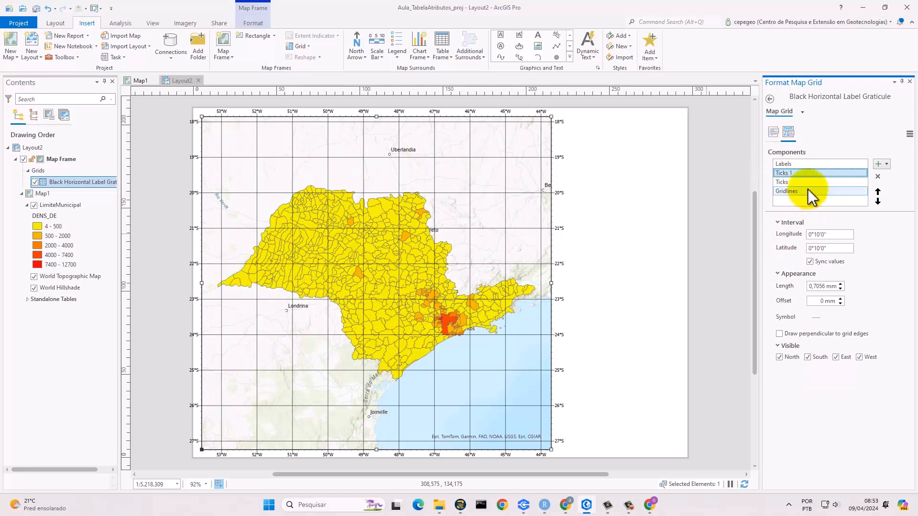
left_click(810, 189)
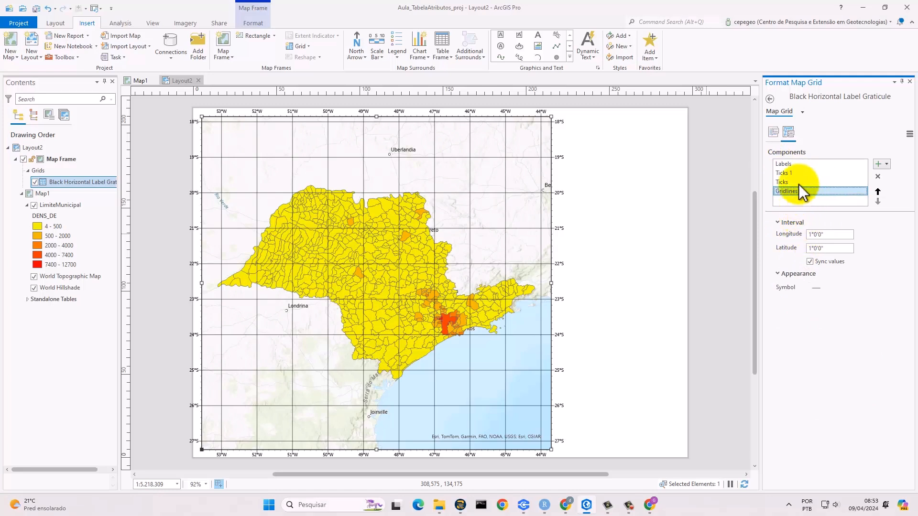
left_click(799, 174)
left_click(823, 234)
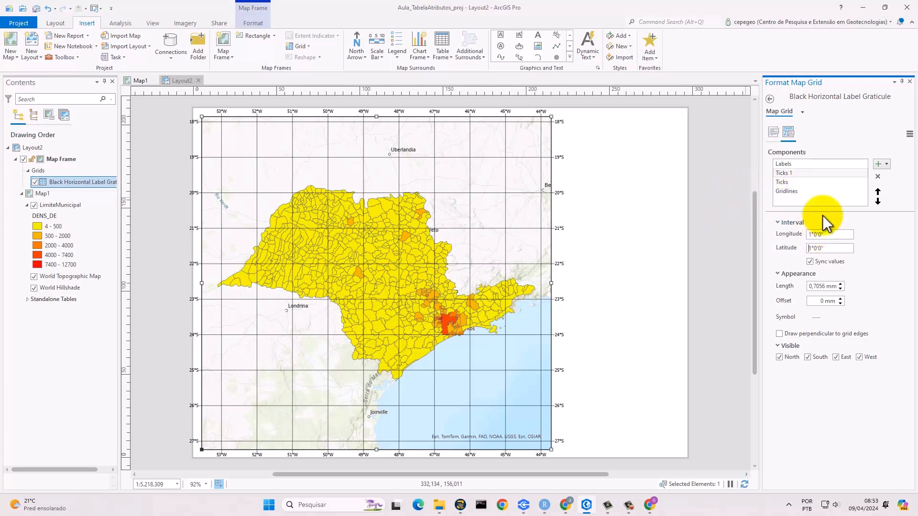
Set the longitude and latitude interval of the graticule's Gridlines component to 2°0'0"
left_click(813, 192)
left_click(812, 235)
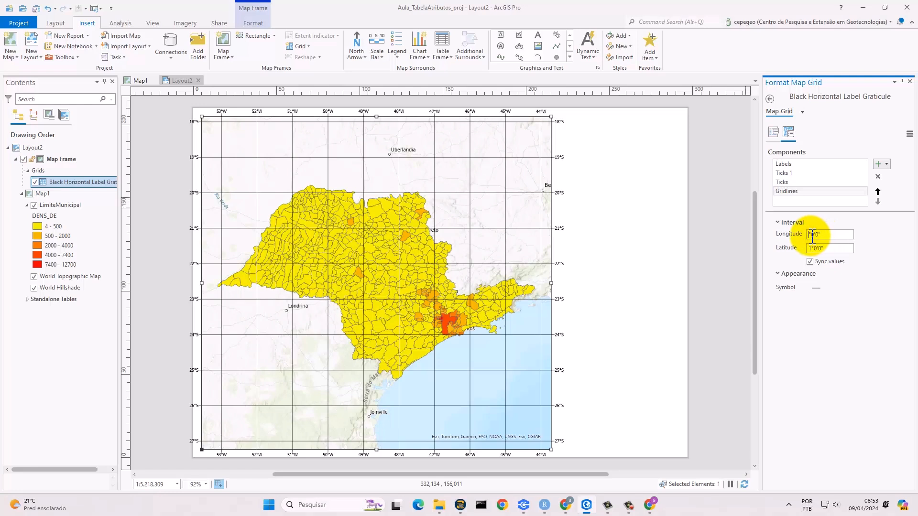
key("BackSpace")
type("2")
key("Tab")
Set the longitude and latitude interval of the graticule's Ticks, Ticks 1 and Labels components to 2°0'0"
left_click(833, 181)
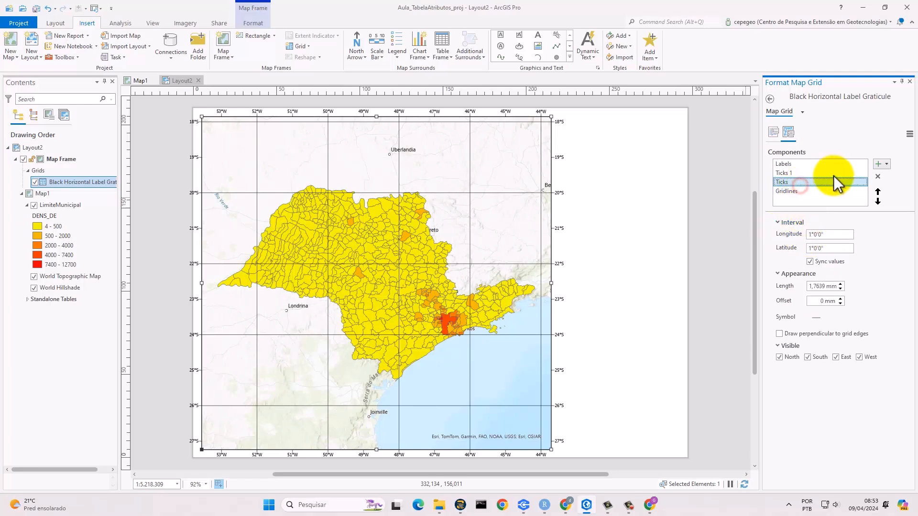
left_click(807, 235)
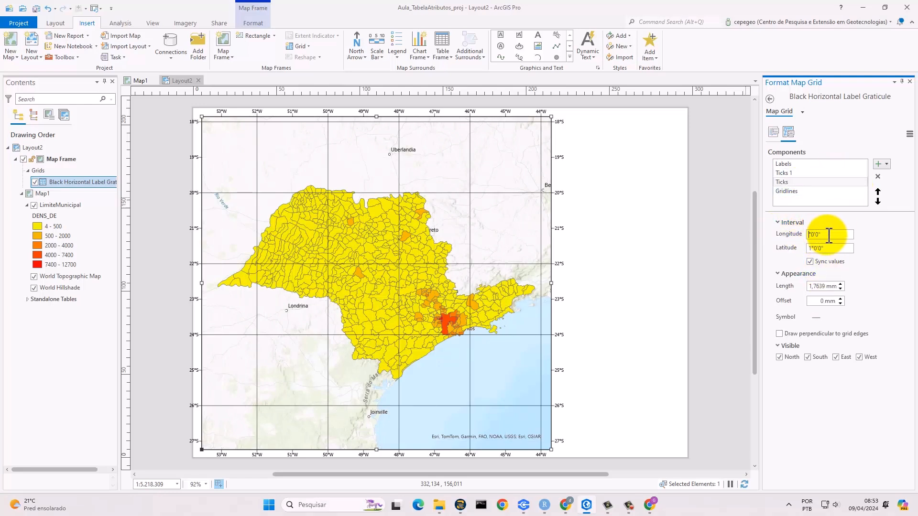
left_click(807, 173)
left_click(808, 235)
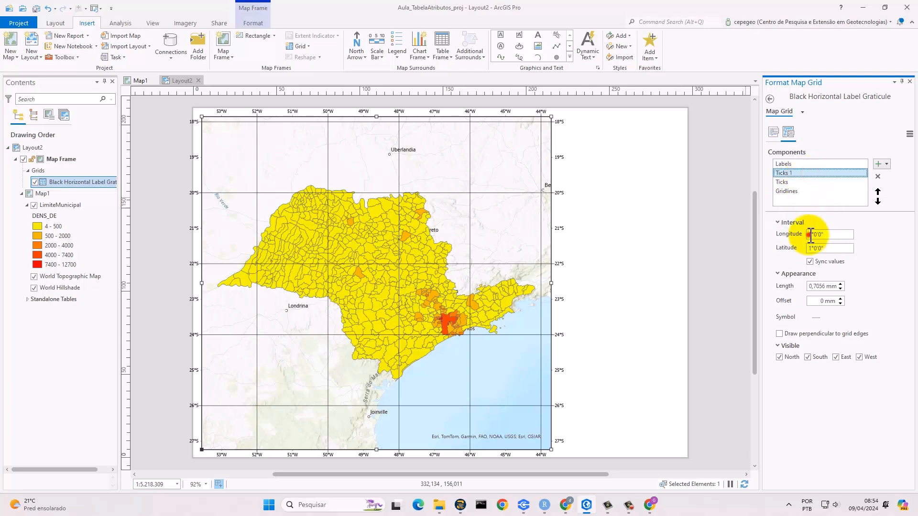
left_click(819, 165)
left_click(814, 235)
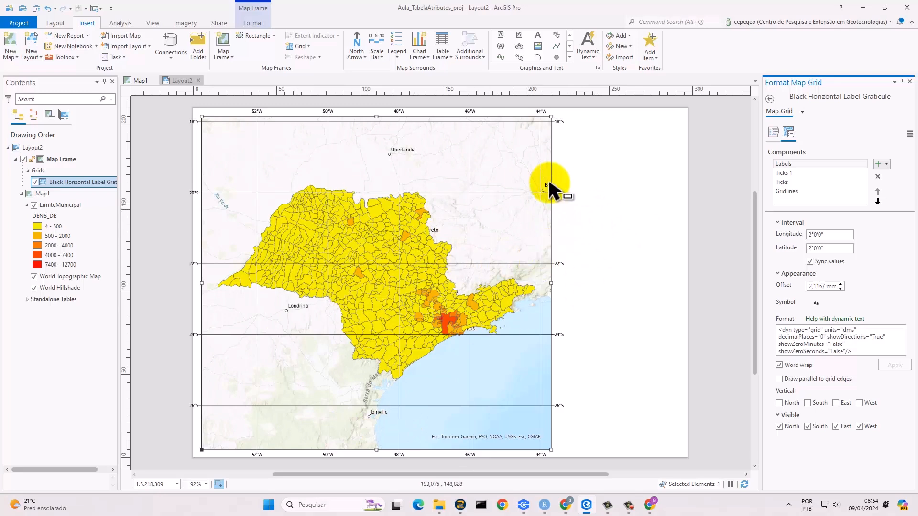
left_click(809, 248)
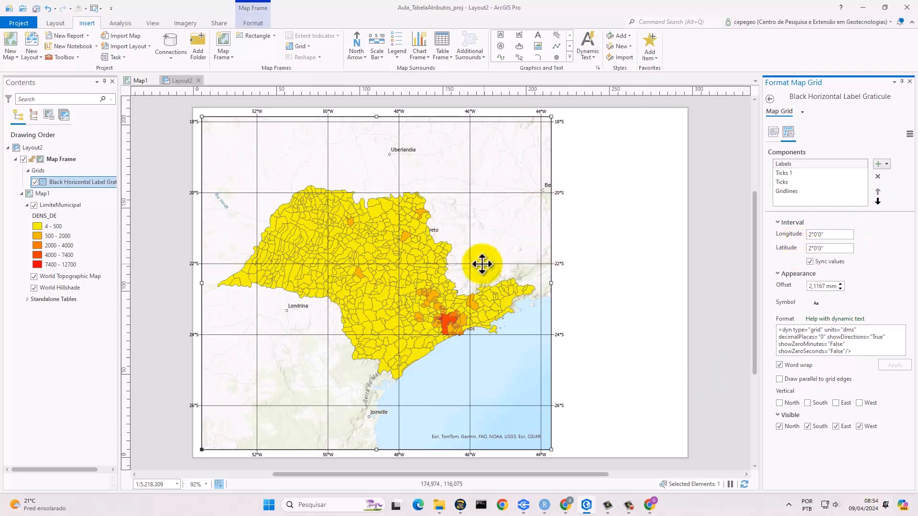
left_click(449, 222)
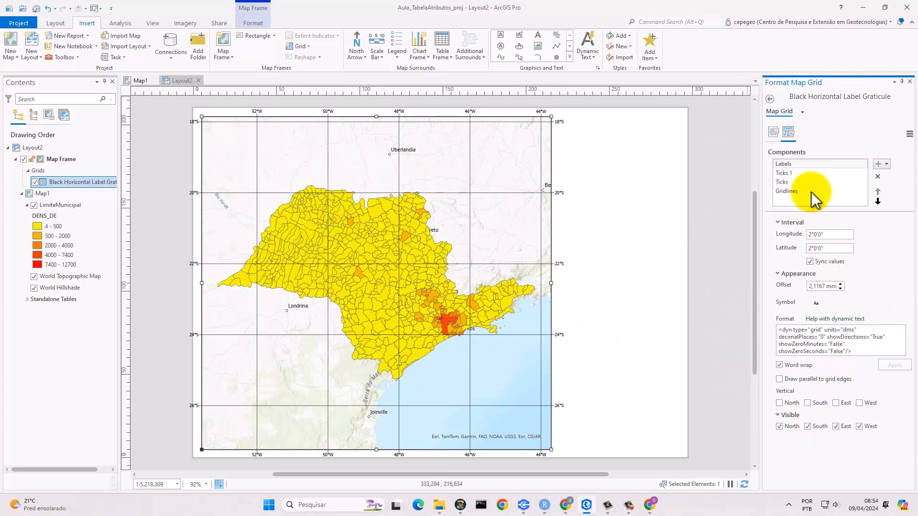
Change the color of the graticule's gridlines to medium gray and apply it
left_click(773, 133)
left_click(788, 133)
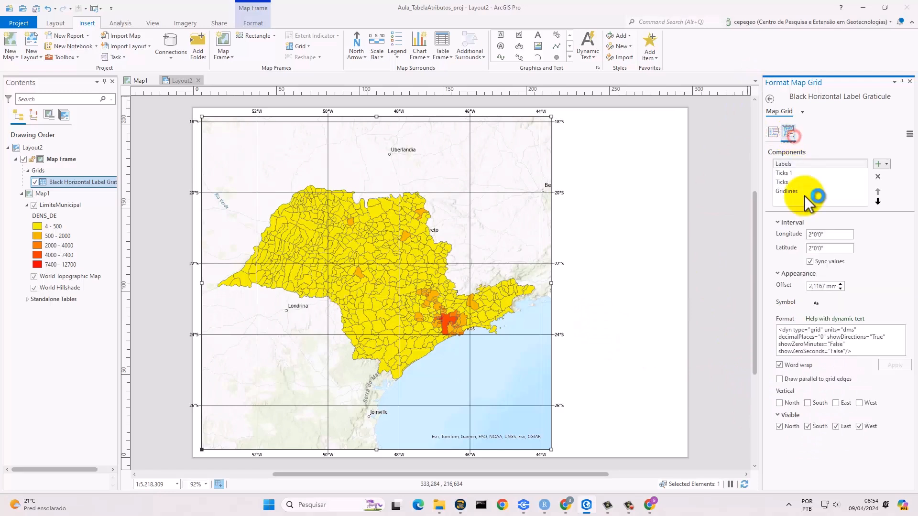
double_click(784, 190)
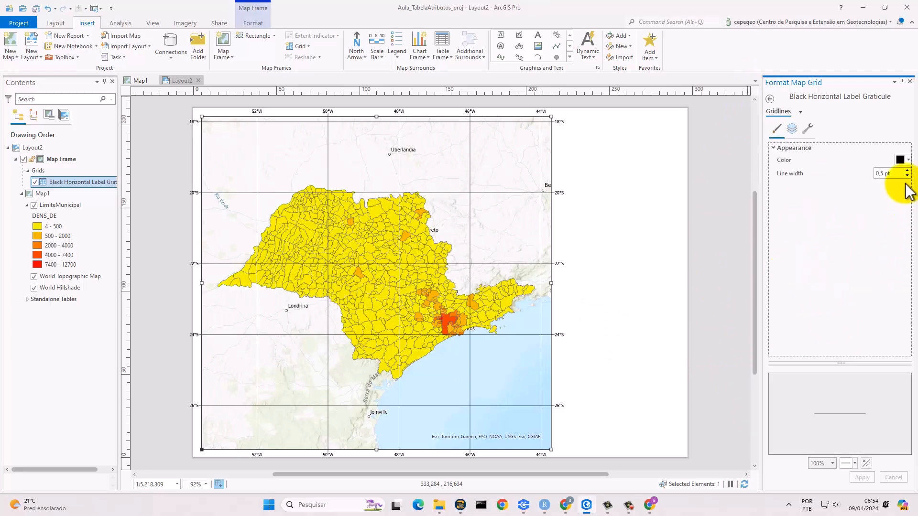
left_click(903, 161)
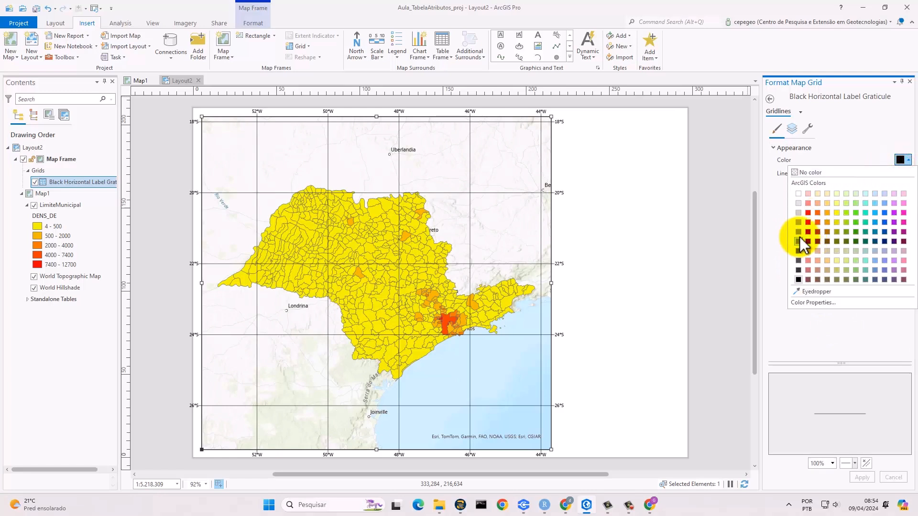
left_click(798, 233)
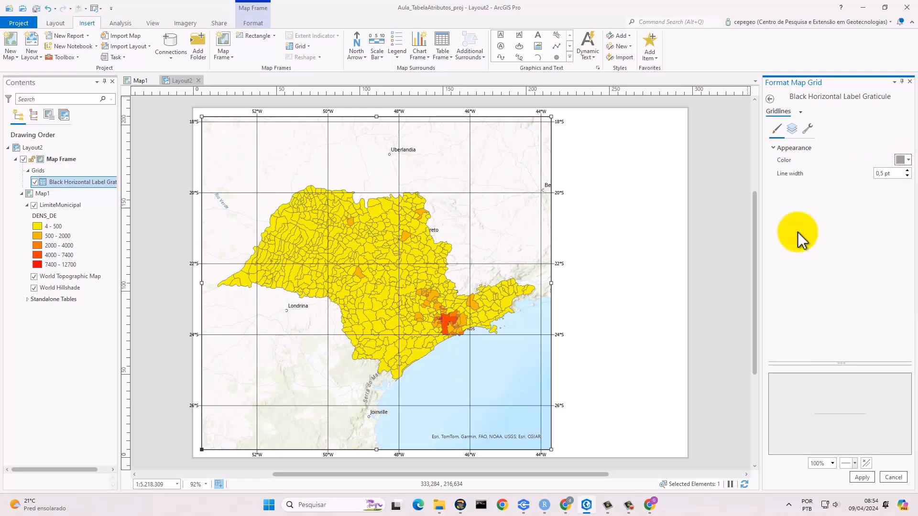
left_click(862, 477)
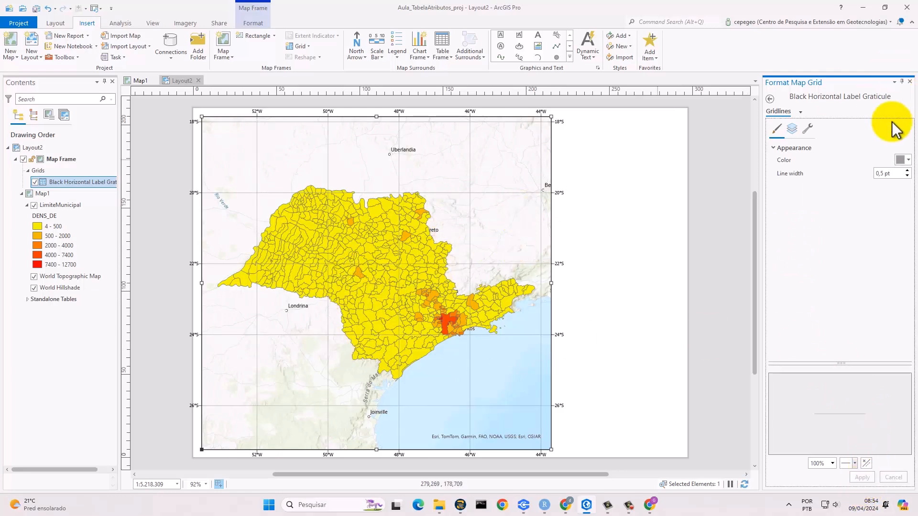
left_click(769, 99)
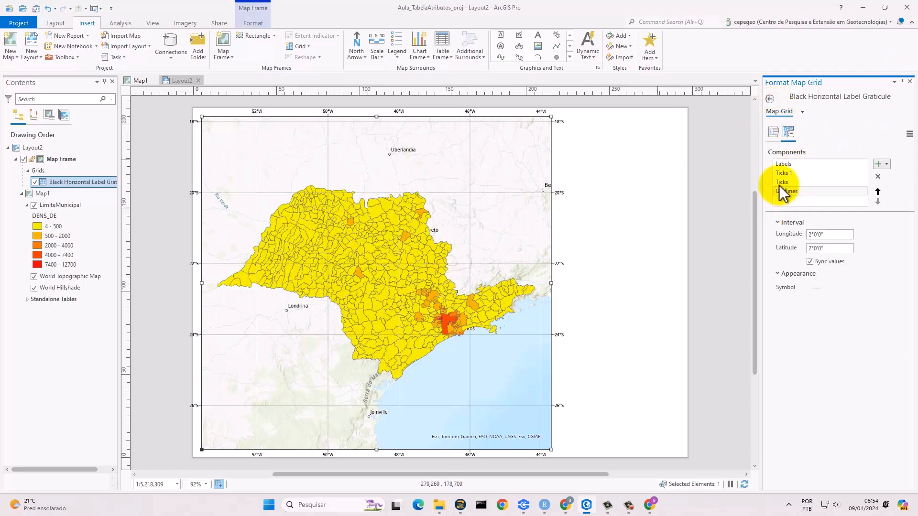
Hide the north and east sides of the graticule's Ticks, Ticks 1 and Labels components, and make the west labels vertical
left_click(785, 180)
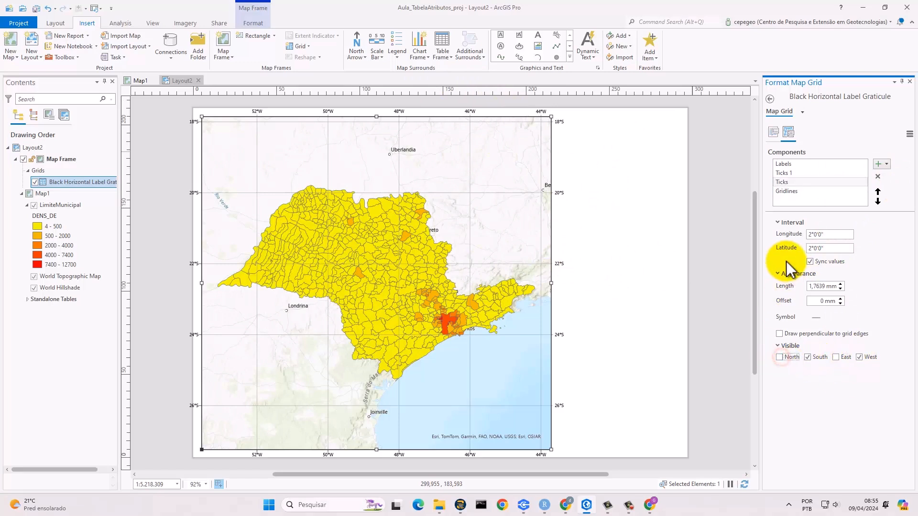
left_click(793, 175)
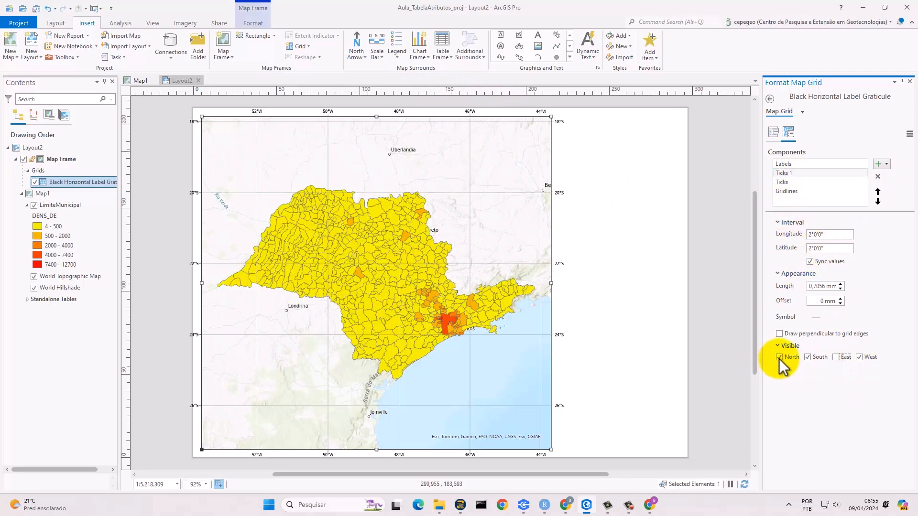
left_click(807, 164)
left_click(836, 426)
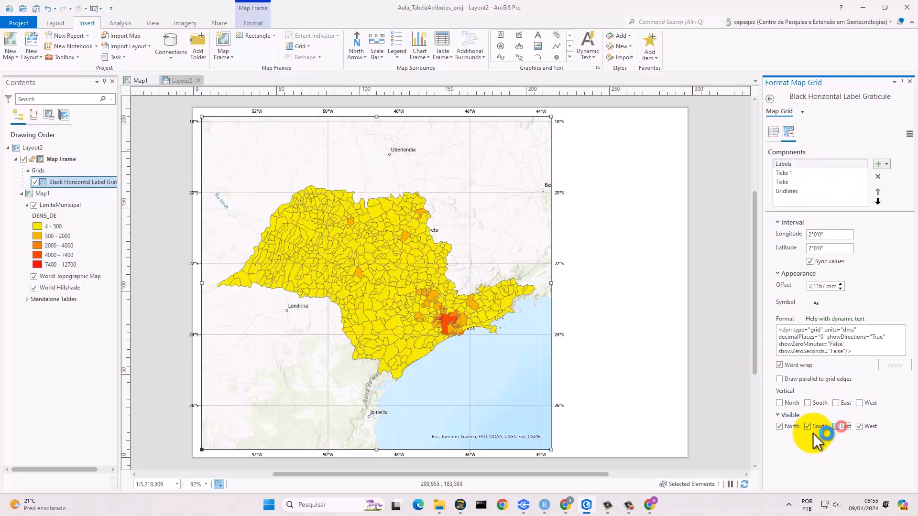
left_click(779, 425)
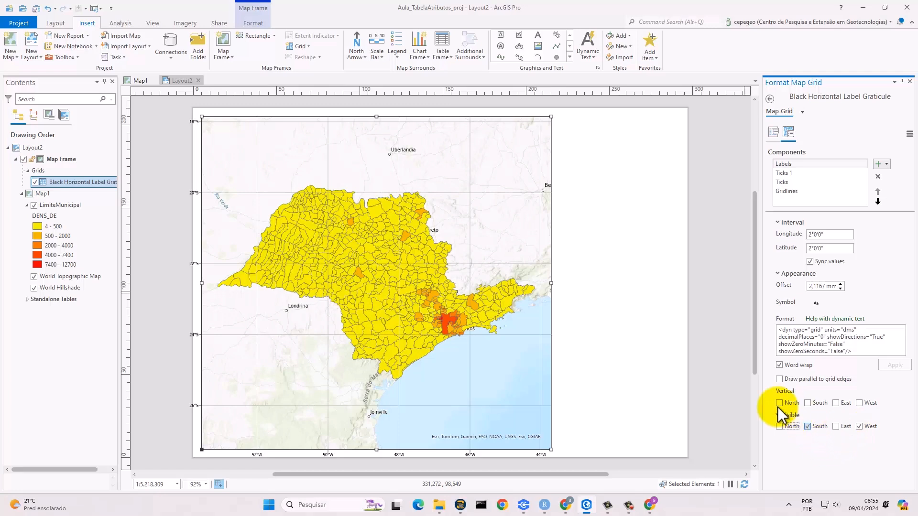
left_click(860, 403)
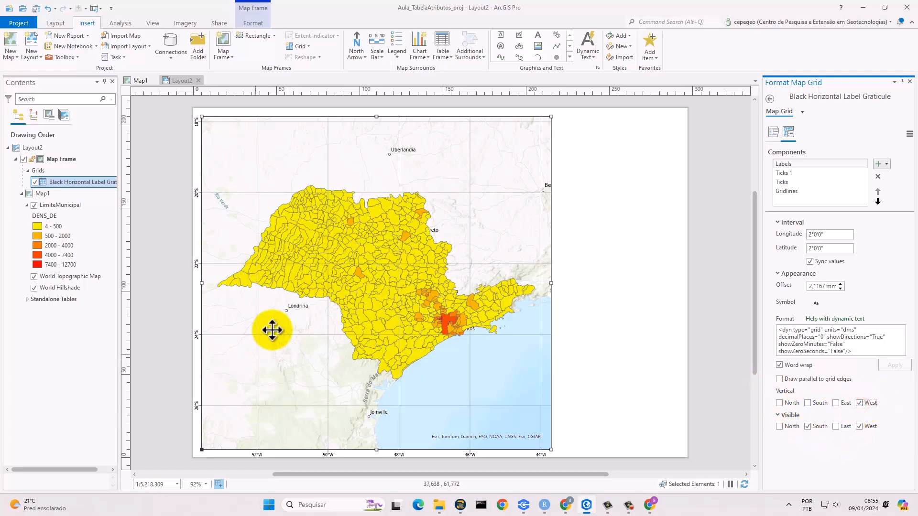
left_click(910, 82)
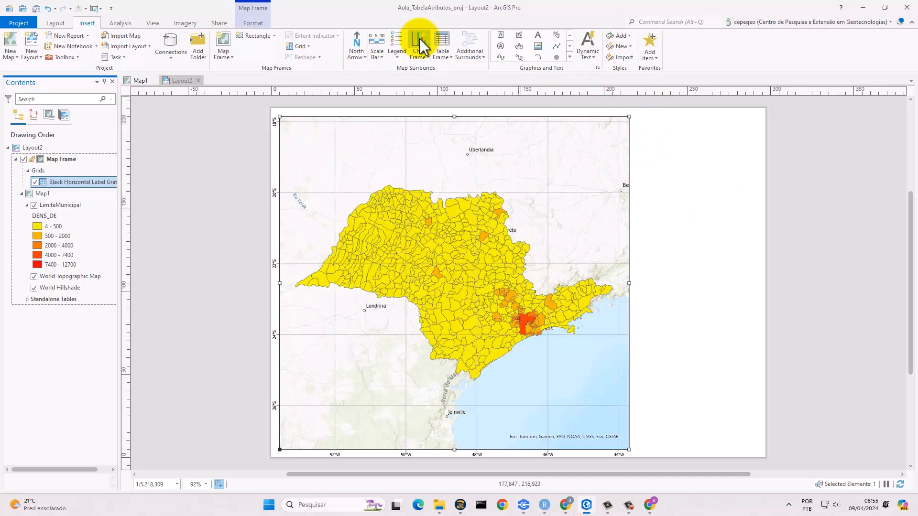
Insert the first imperial Double Alternating Scale Bar style beside the lower right corner of the map frame, about 53 mm wide
left_click(377, 52)
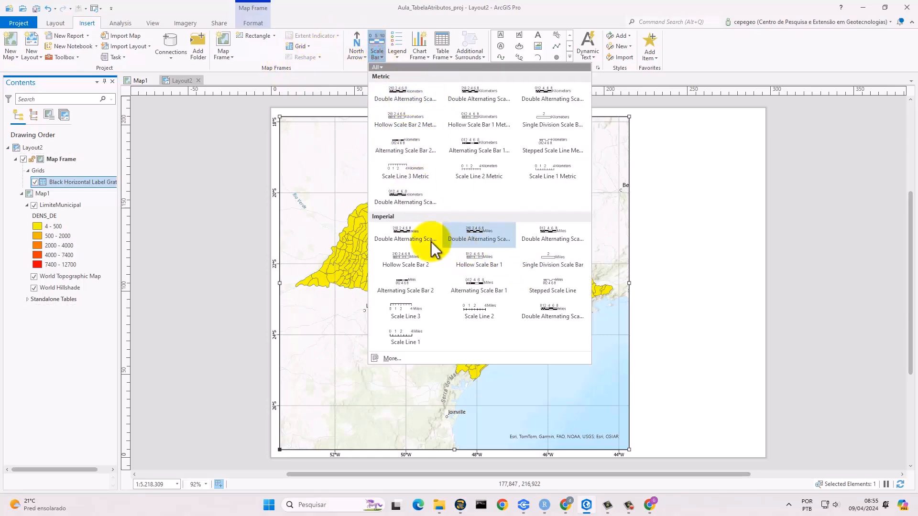
left_click(405, 237)
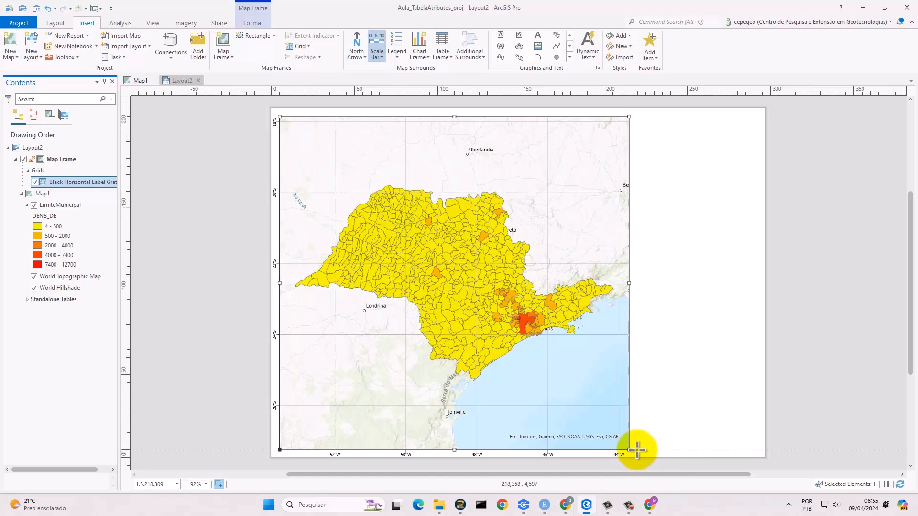
left_click_drag(638, 450, 727, 441)
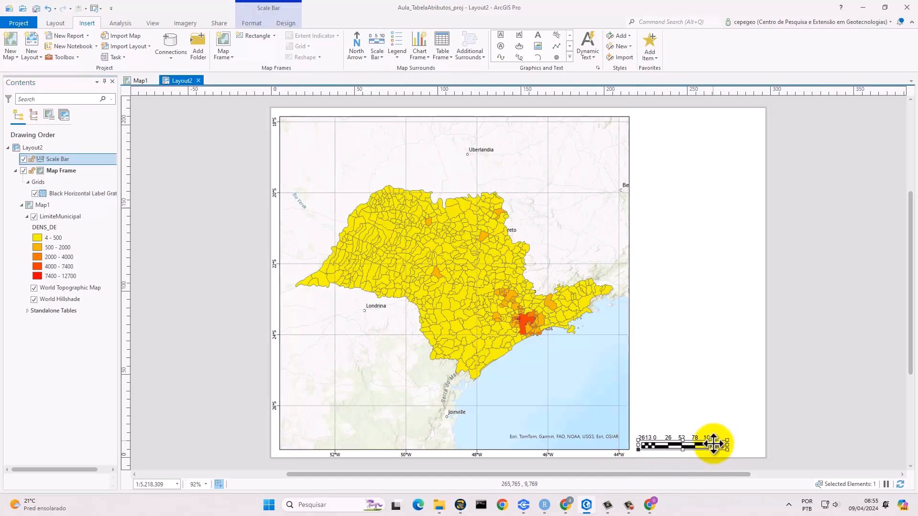
Set the scale bar's map units to Kilometers and stretch its right edge to about X 289 mm
right_click(713, 443)
left_click(735, 433)
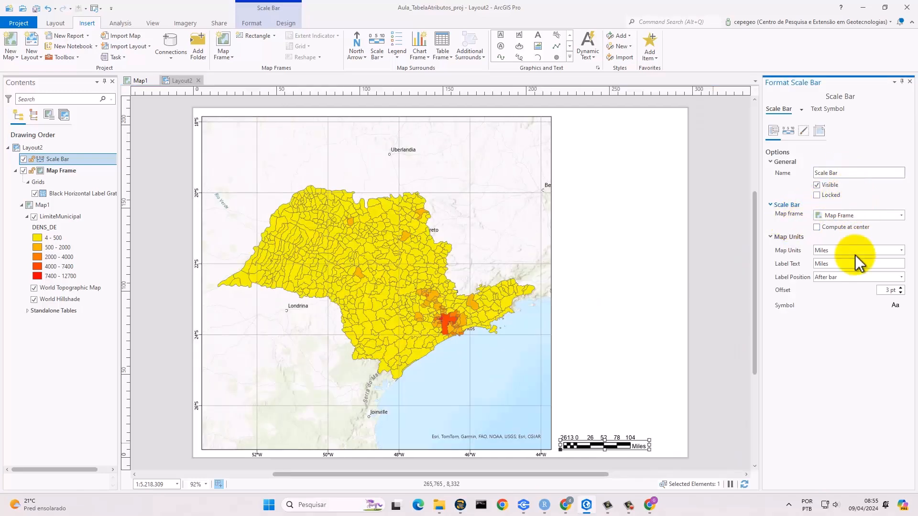
left_click(901, 250)
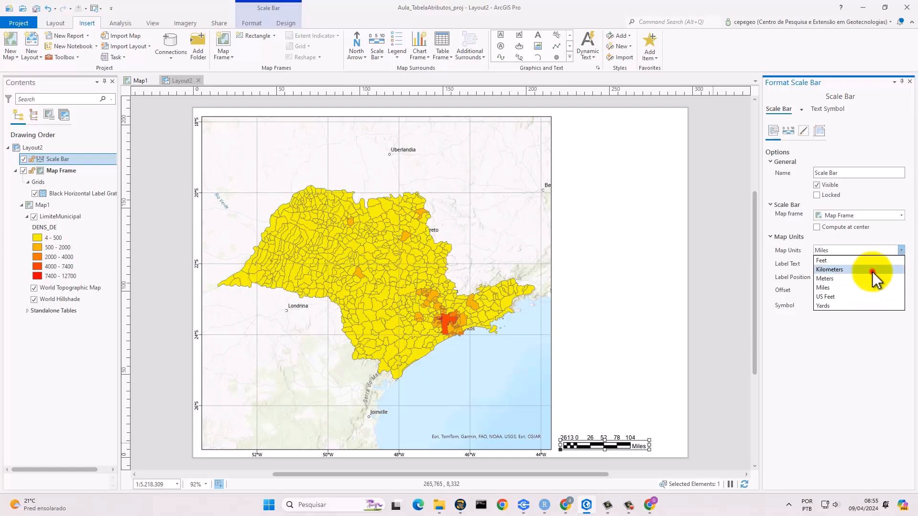
left_click(872, 270)
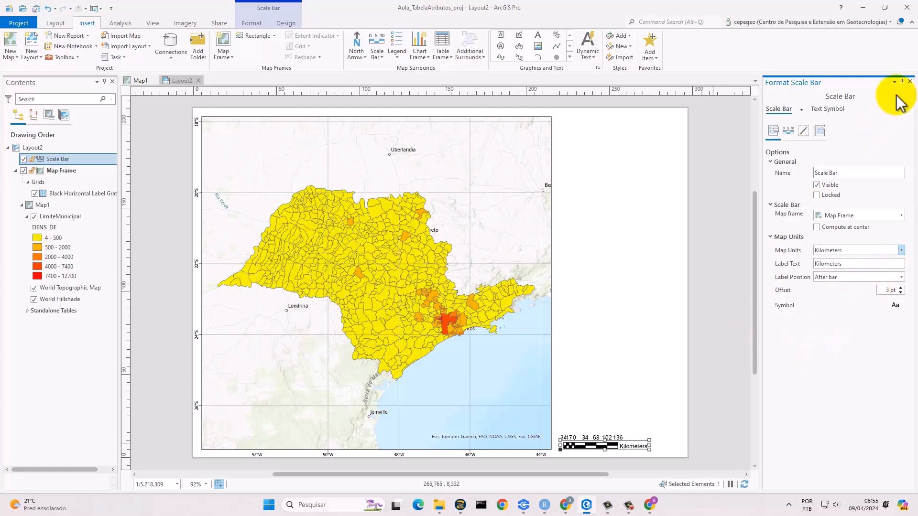
left_click(910, 82)
left_click_drag(727, 445, 752, 445)
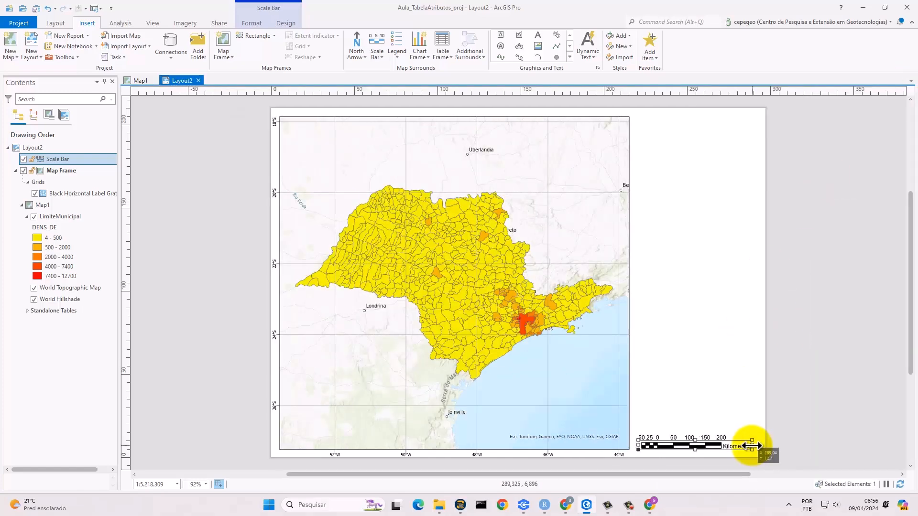
left_click(678, 405)
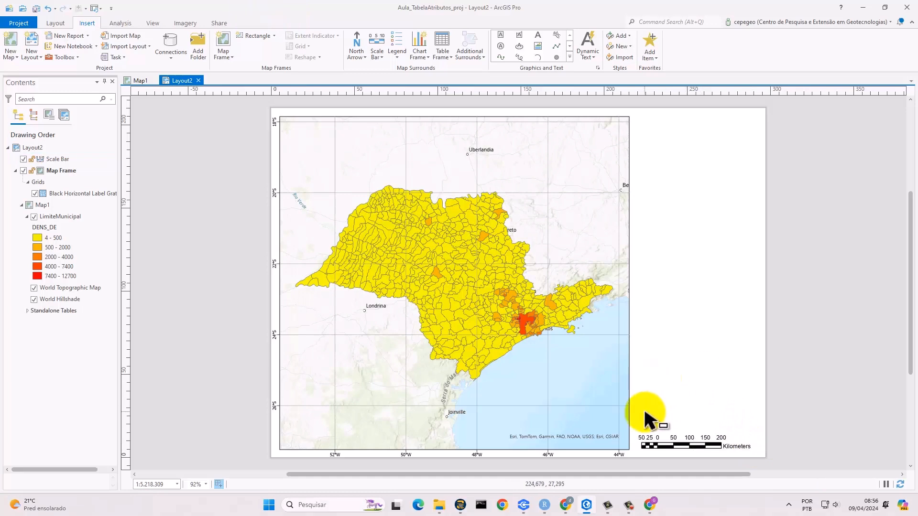
Insert a compass-rose north arrow with N, E, S and W letters above the right end of the scale bar
left_click(362, 55)
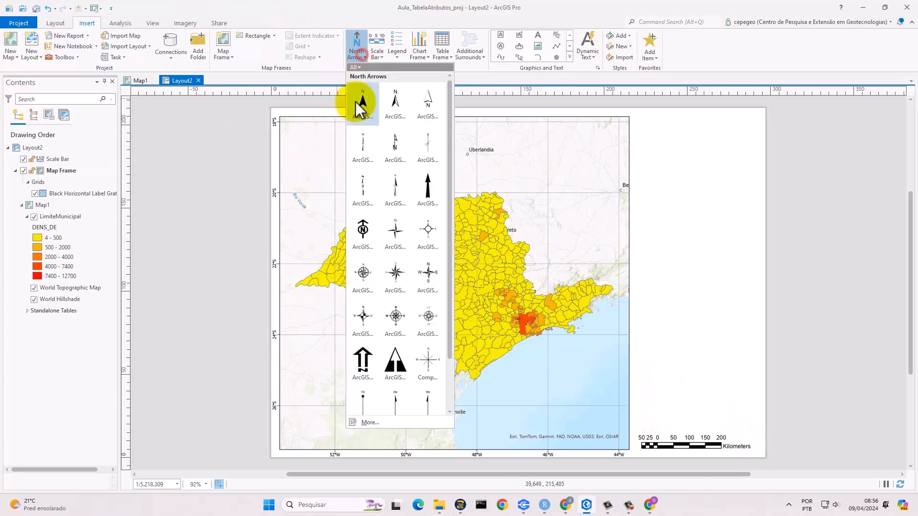
scroll(363, 205, "down", 2)
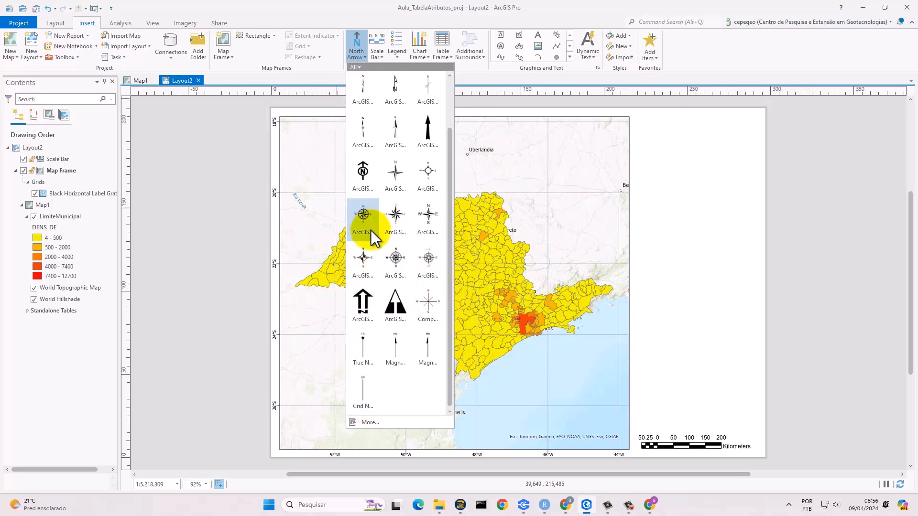
left_click(401, 258)
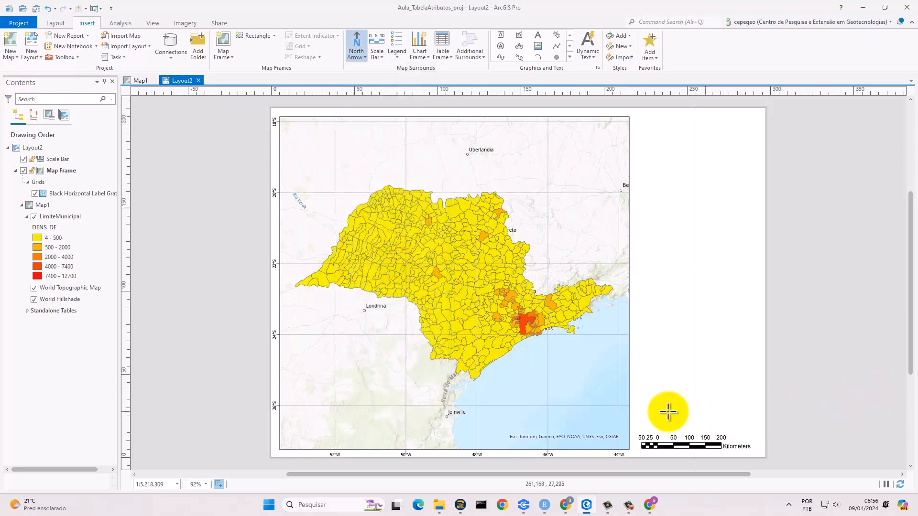
left_click_drag(654, 407, 733, 402)
left_click(692, 389)
left_click(666, 406)
left_click(711, 382)
left_click(688, 281)
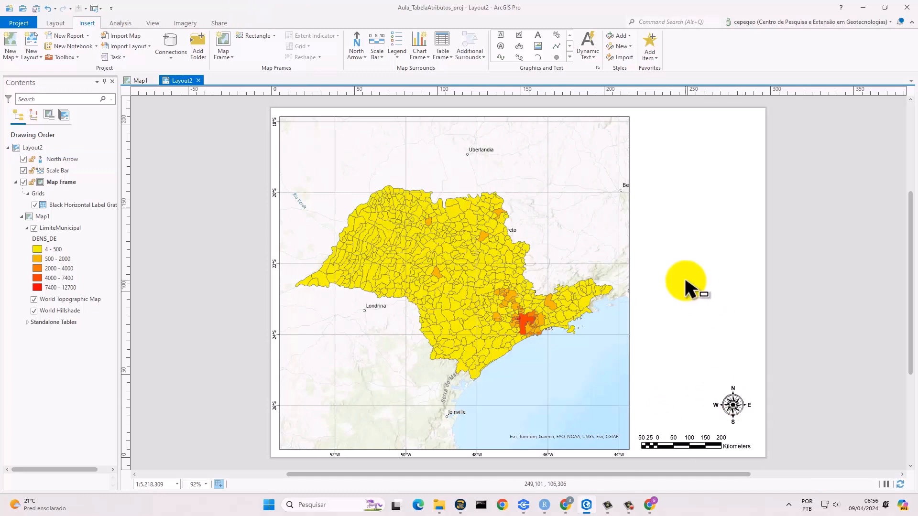
Insert a legend about 67 mm wide and 81 mm high in the blank page area above the north arrow
left_click(404, 44)
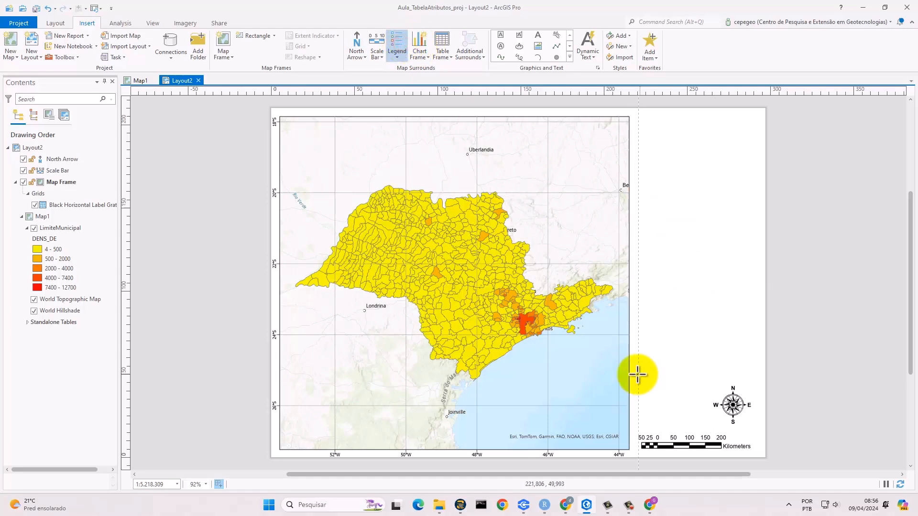
left_click_drag(657, 358, 750, 240)
left_click(710, 302)
Hide the layer name of the LimiteMunicipal item in the legend
right_click(682, 277)
left_click(694, 268)
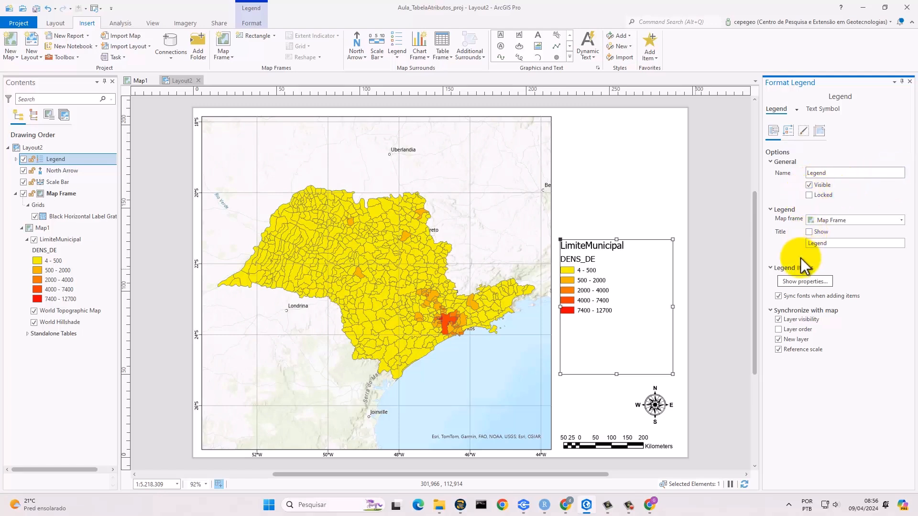
left_click(789, 286)
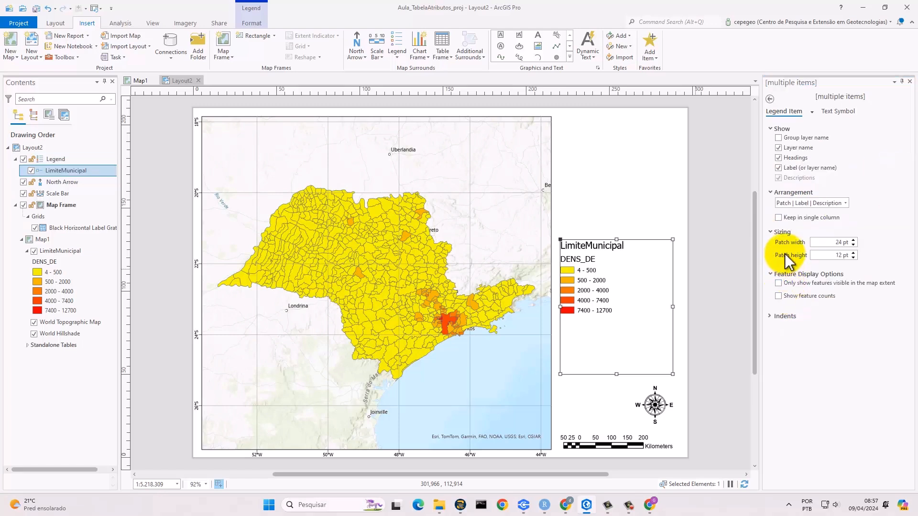
left_click(779, 148)
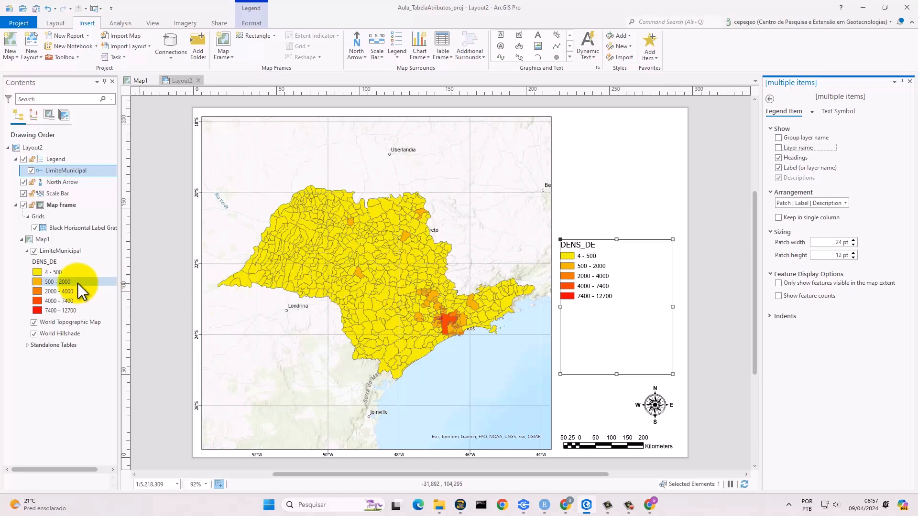
Show the layer name instead of the heading in the legend and rename the LimiteMunicipal layer to "Densidade demográfica"
left_click(84, 263)
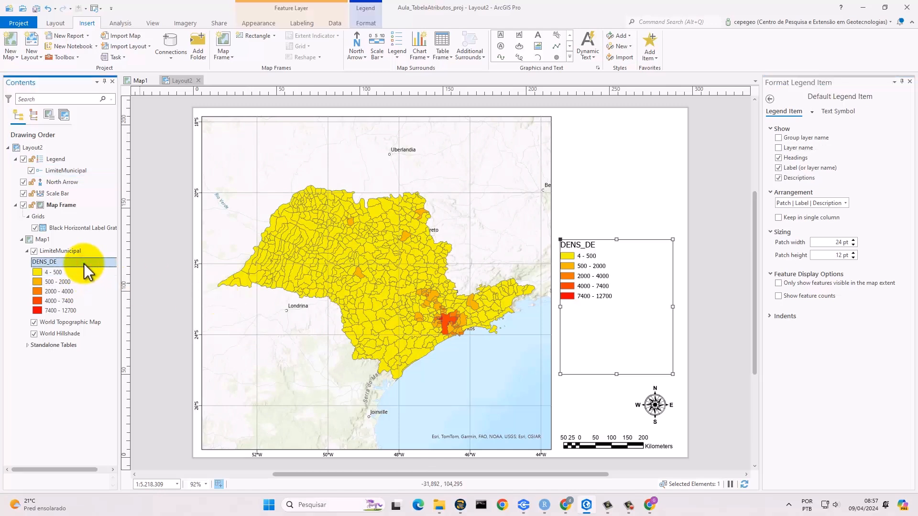
left_click(84, 250)
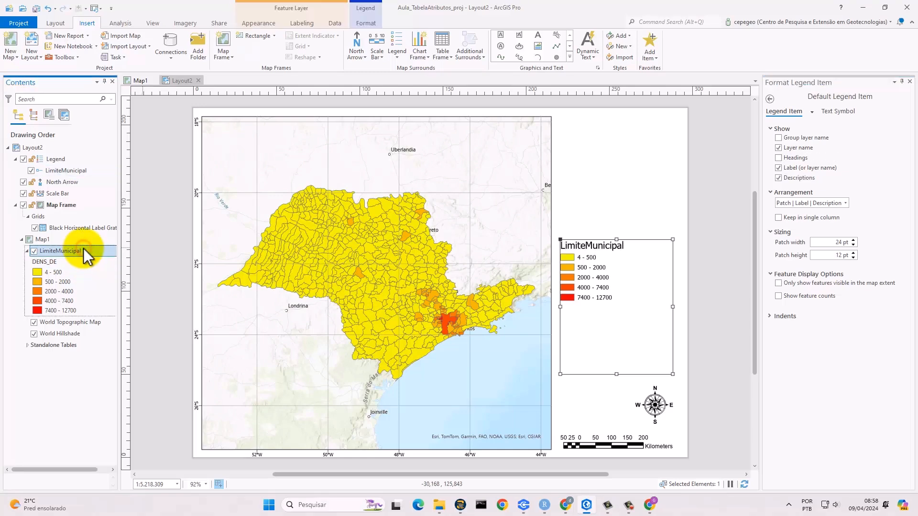
double_click(85, 250)
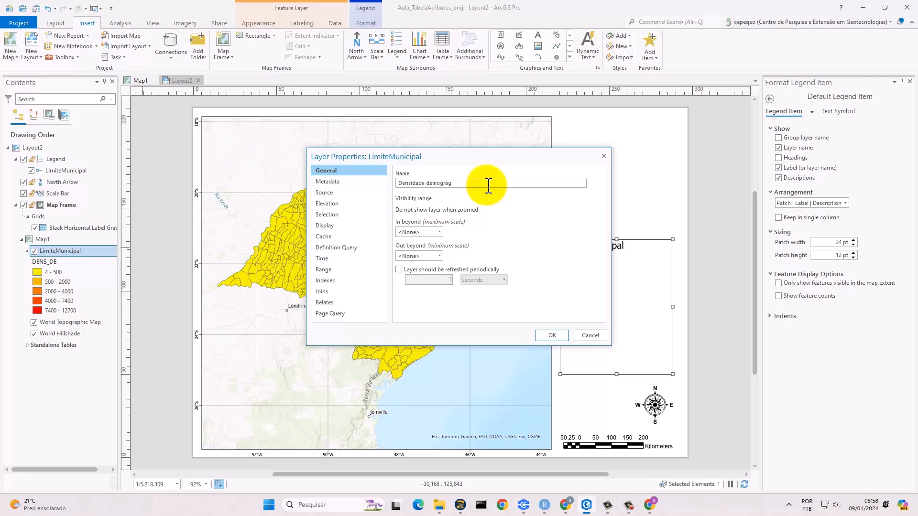
key("Return")
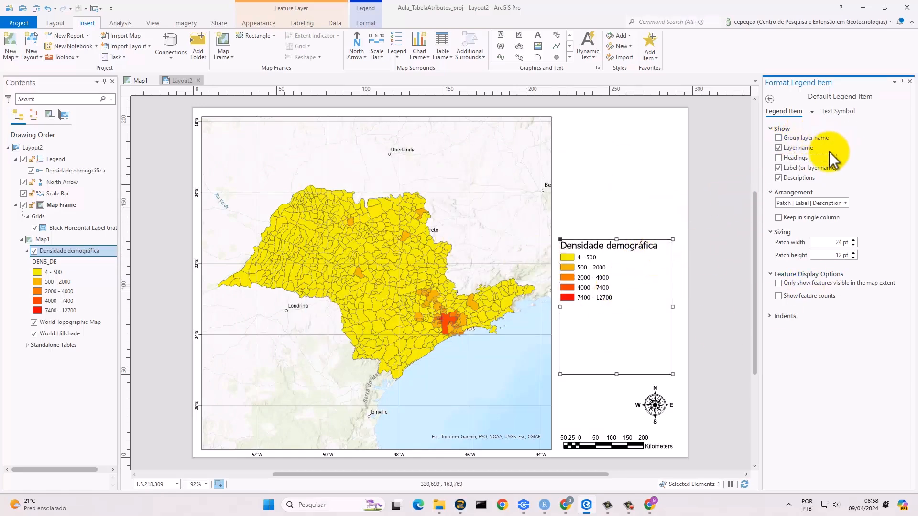
Set the legend spacing to 17 pt between classes and 19 pt between layer names and items below
left_click(769, 99)
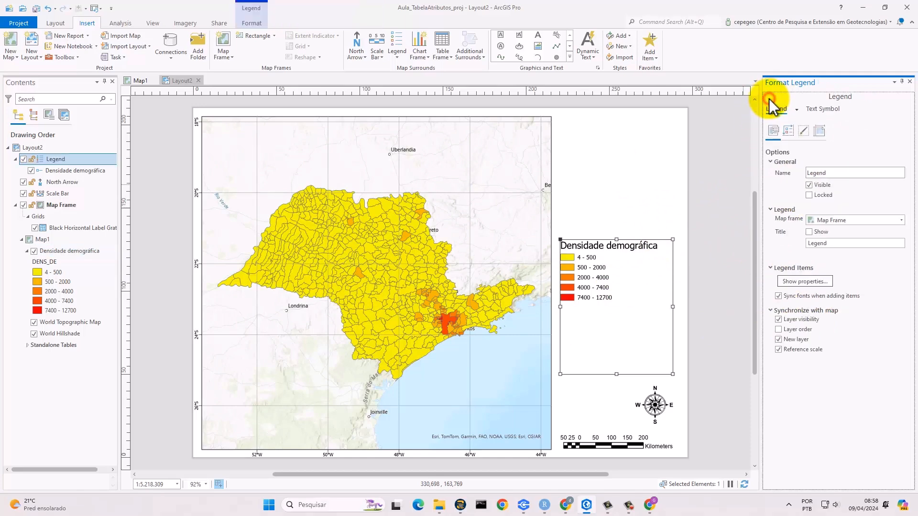
left_click(790, 130)
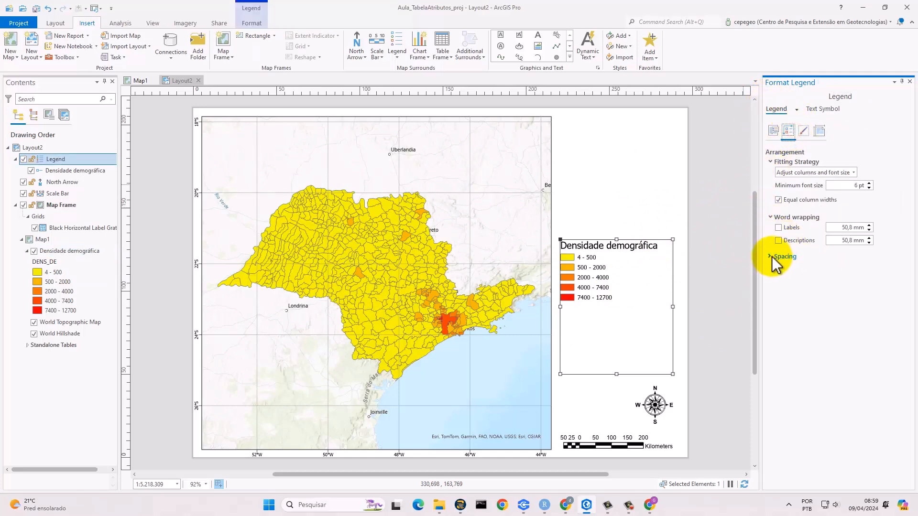
left_click(782, 257)
left_click(896, 285)
left_click(896, 286)
left_click(896, 286)
left_click(896, 350)
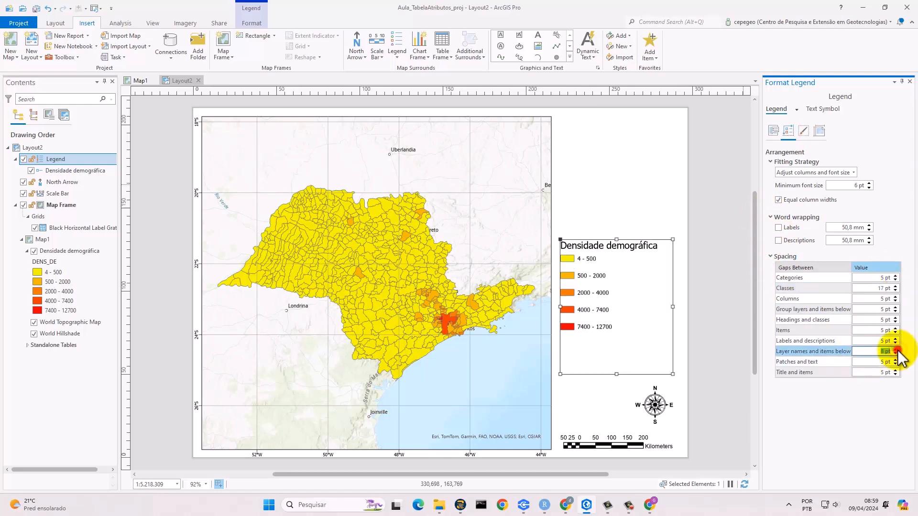
left_click(895, 349)
left_click(895, 350)
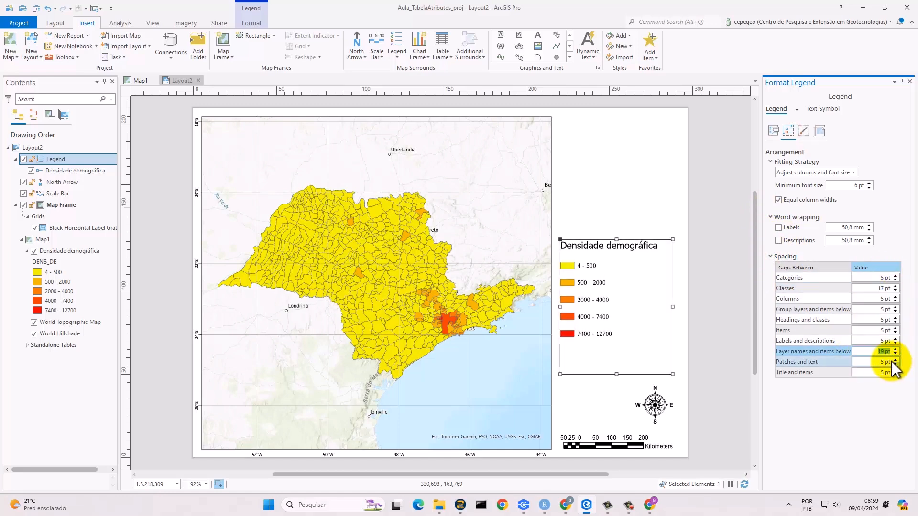
Set the legend's gap between patches and text to 8 pt
left_click(894, 360)
left_click(895, 360)
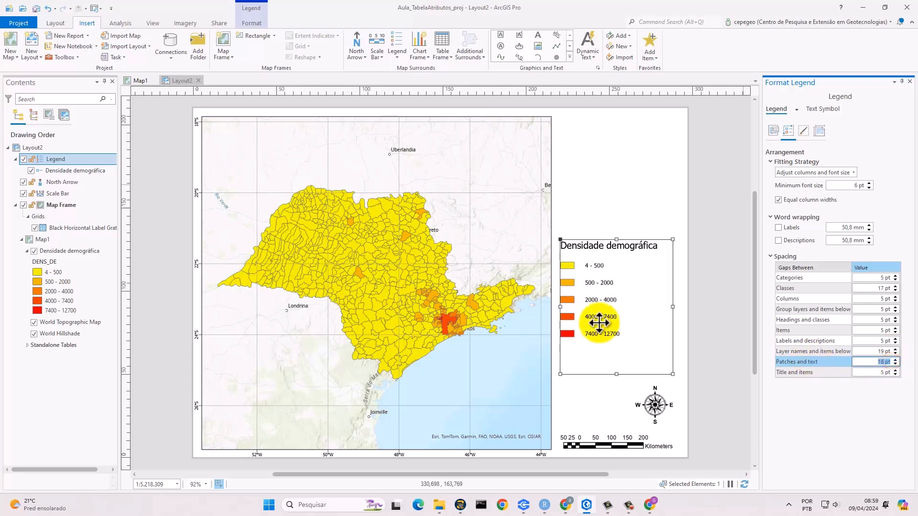
left_click(895, 360)
left_click(896, 360)
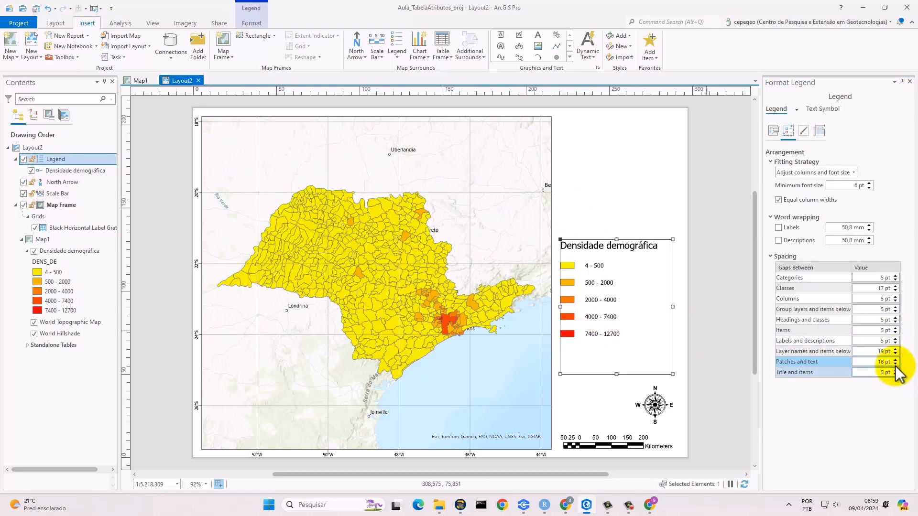
left_click(895, 364)
left_click(895, 364)
left_click(895, 365)
left_click(895, 364)
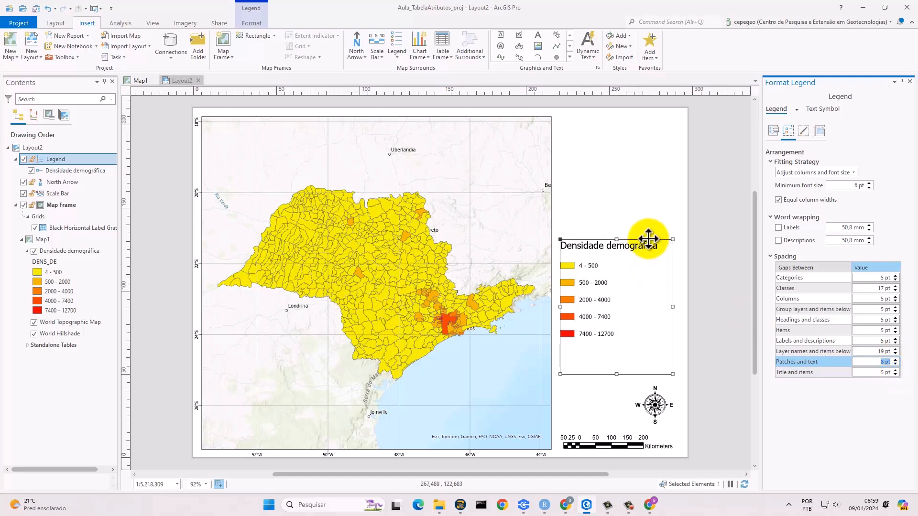
Move the legend down so its last class sits just above the north arrow
left_click_drag(611, 338, 616, 366)
left_click_drag(632, 320, 633, 336)
left_click(598, 236)
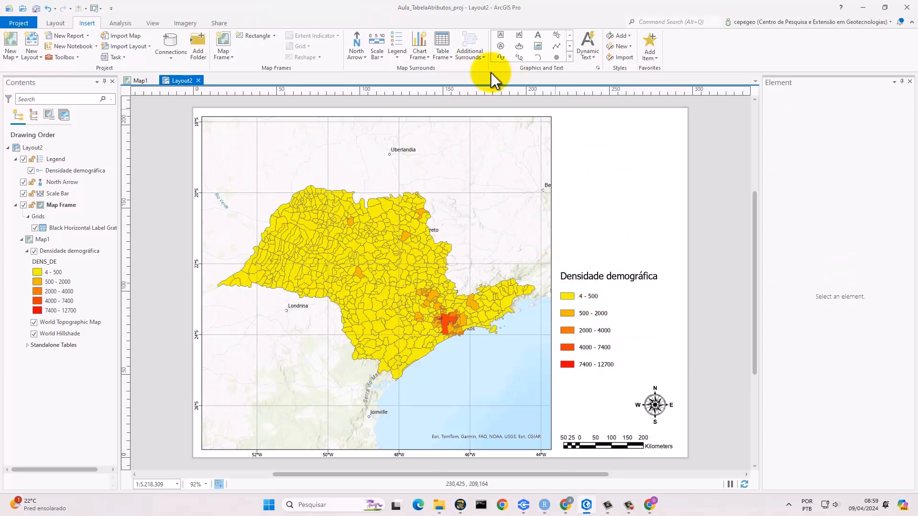
Insert the text "Sistemas de coordenadas geográficas" in the blank page area beside the map frame's upper edge
left_click(537, 36)
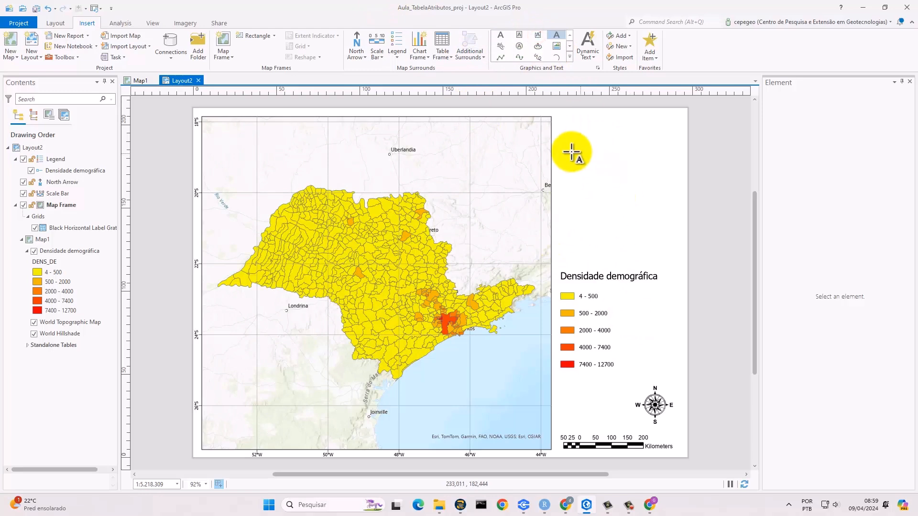
left_click_drag(558, 128, 672, 152)
left_click(825, 198)
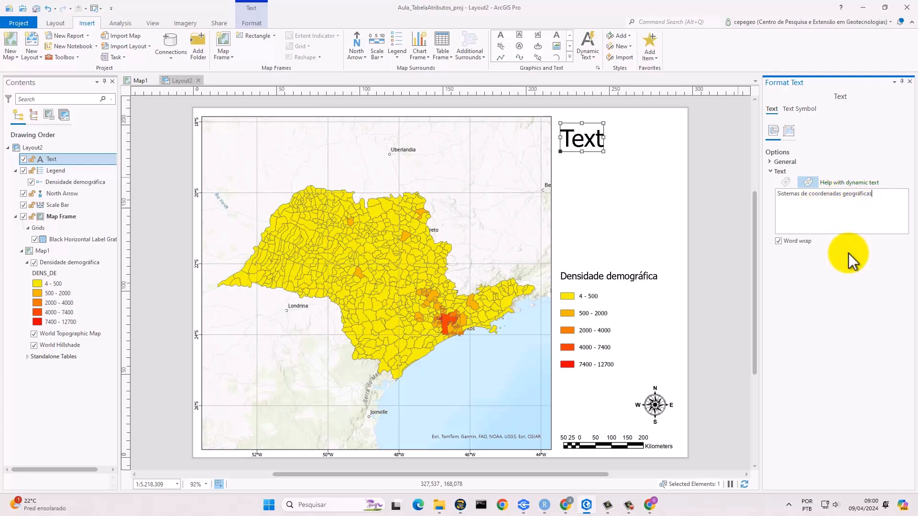
left_click(803, 309)
Set the coordinate-system text's font size to 12 pt and apply it
left_click(787, 133)
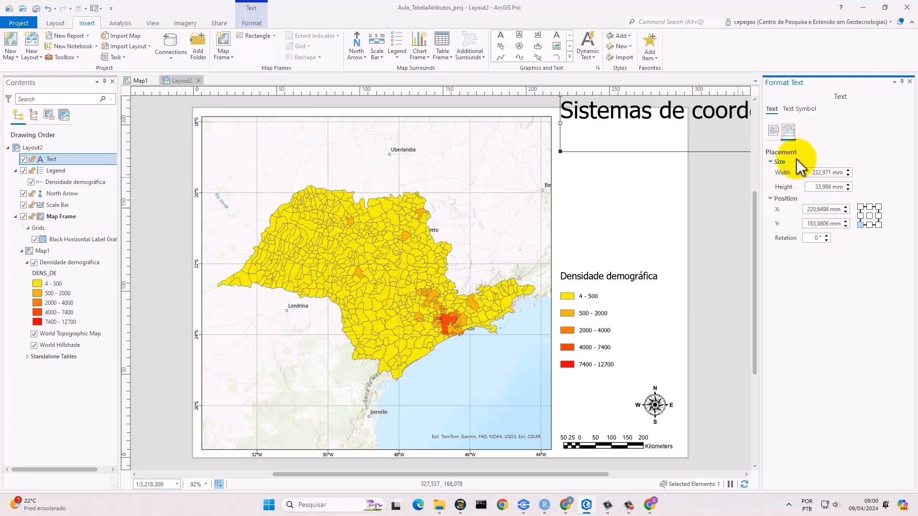
left_click(773, 131)
left_click(642, 206)
left_click(641, 123)
right_click(643, 120)
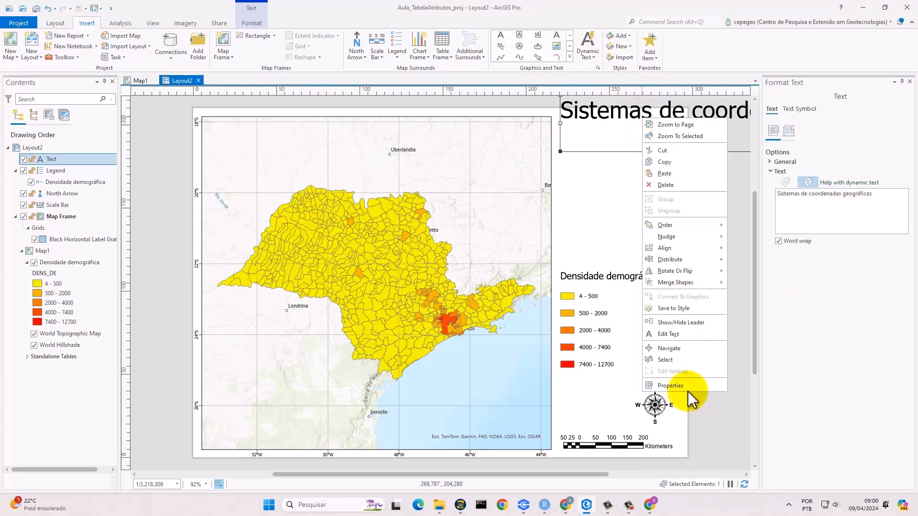
left_click(683, 386)
left_click(799, 110)
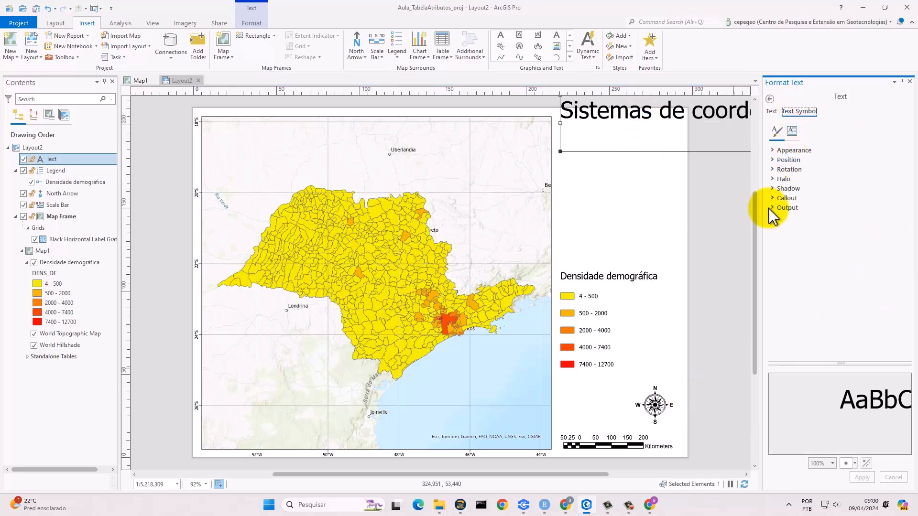
left_click(772, 150)
left_click(905, 187)
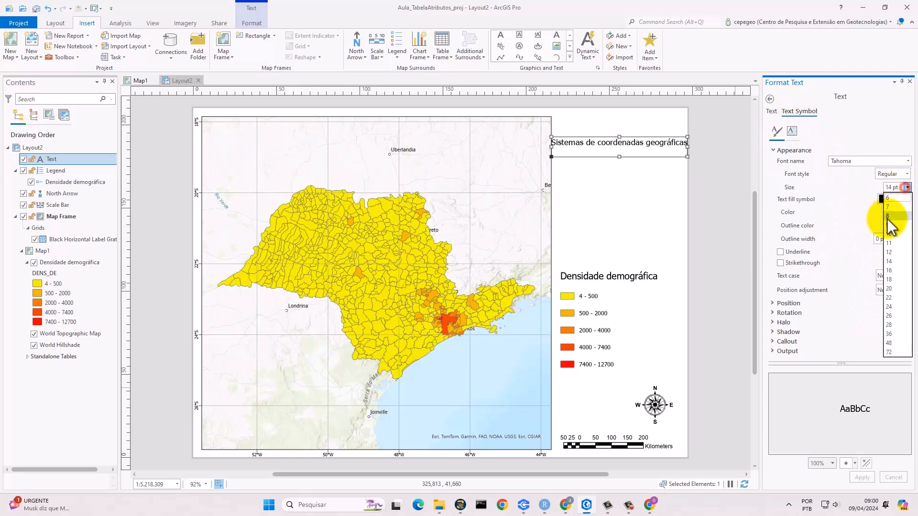
left_click(889, 251)
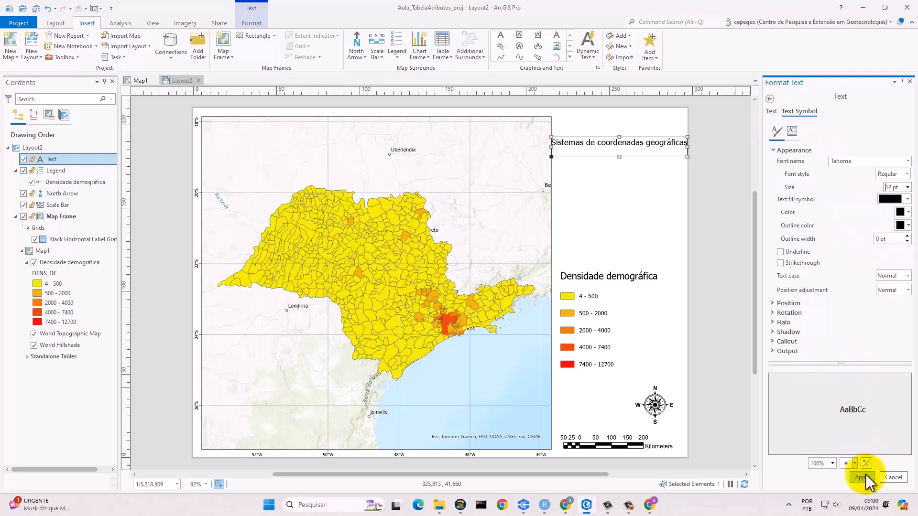
left_click(861, 477)
left_click(645, 188)
left_click(909, 81)
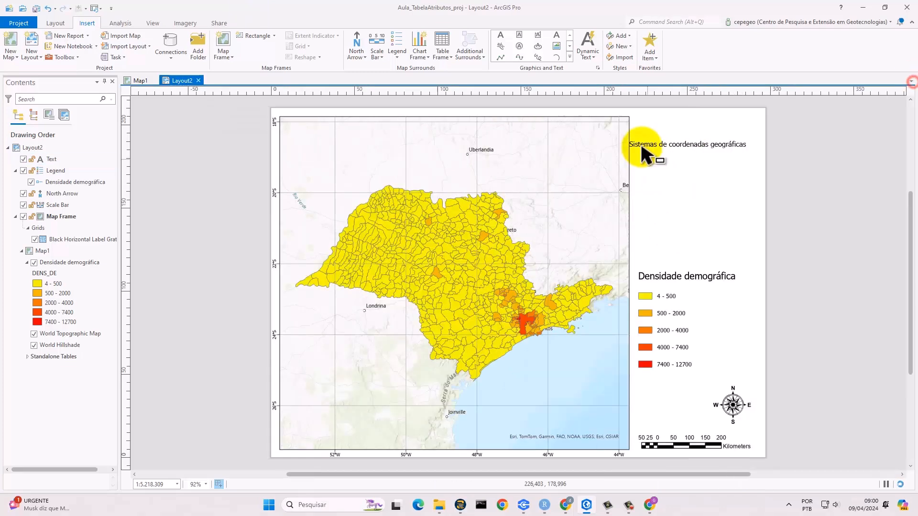
Move the coordinate-system text slightly up and to the right, clear of the map frame
left_click(688, 143)
left_click_drag(697, 146, 701, 138)
left_click(700, 182)
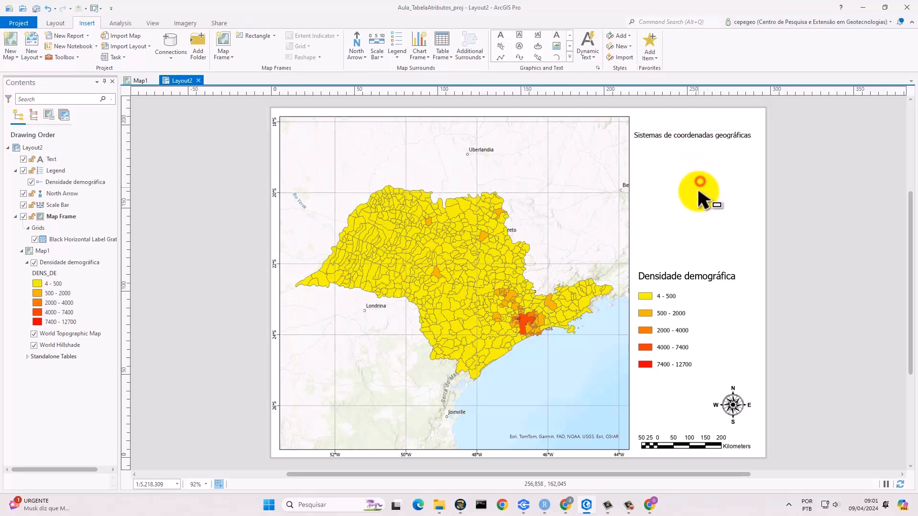
Duplicate the coordinate-system text and place the copy directly below the original
left_click(651, 137)
right_click(698, 142)
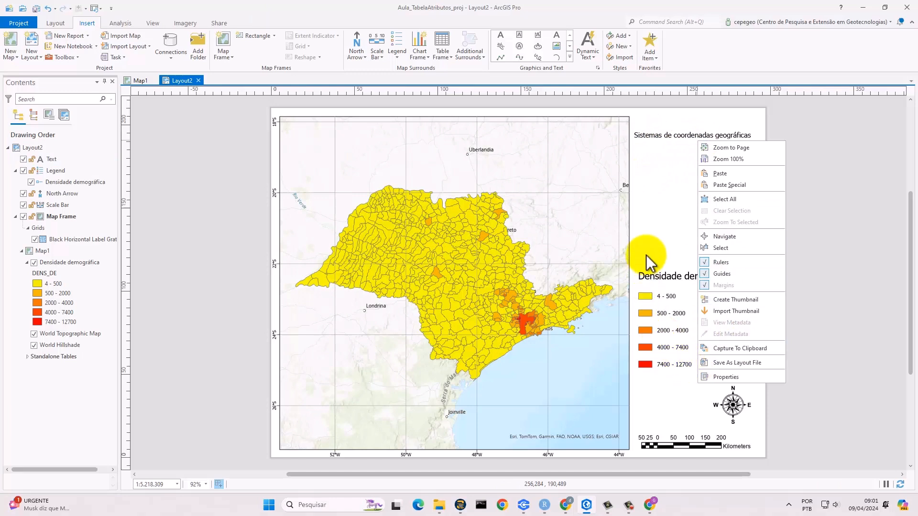
left_click(652, 234)
left_click(709, 131)
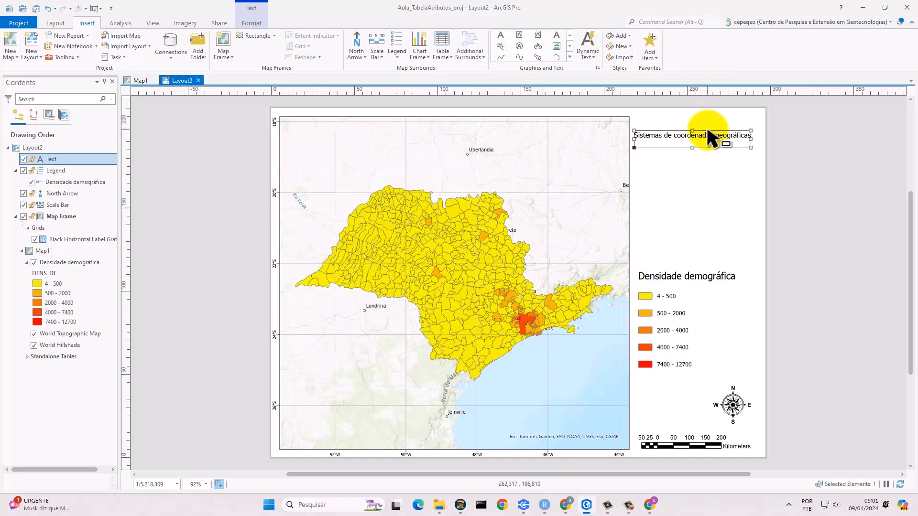
left_click(673, 184)
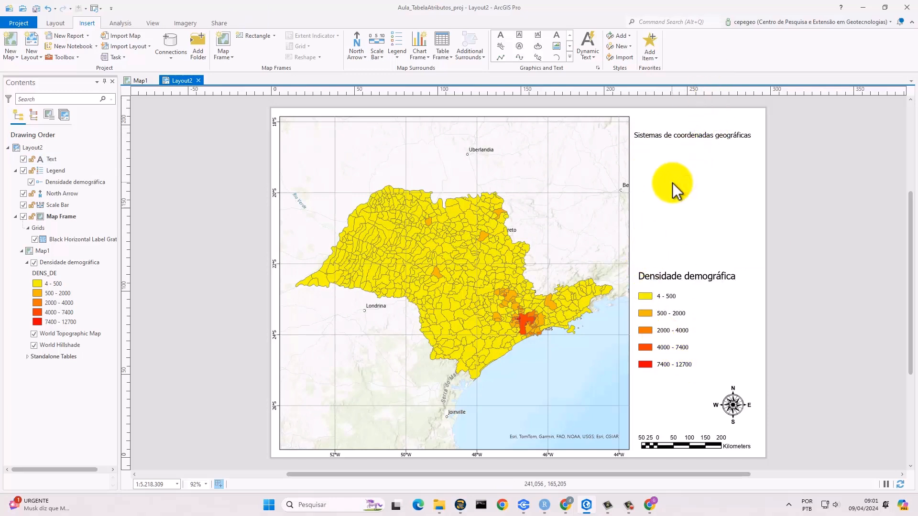
key("ctrl+v")
left_click_drag(686, 142, 678, 159)
Replace the content of the copied text with "Datum: SIRGAS 2000"
double_click(728, 162)
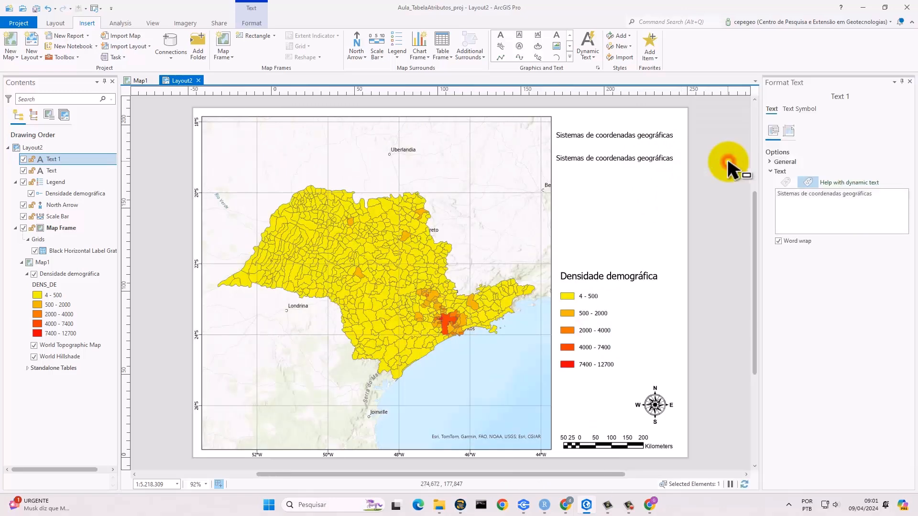
left_click(881, 195)
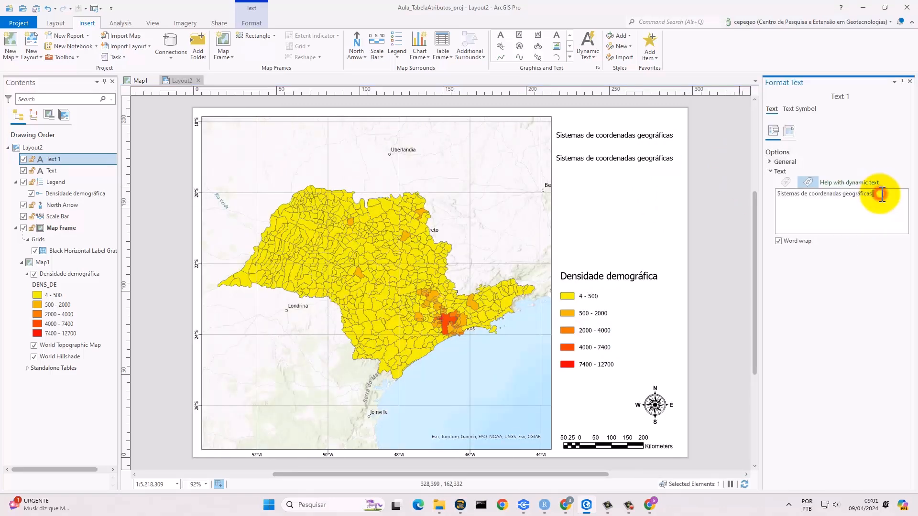
key("BackSpace")
key("BackSpace")
key("BackSpace")
key("BackSpace")
key("BackSpace")
key("BackSpace")
key("BackSpace")
key("BackSpace")
key("BackSpace")
key("BackSpace")
key("BackSpace")
key("BackSpace")
key("BackSpace")
key("BackSpace")
key("BackSpace")
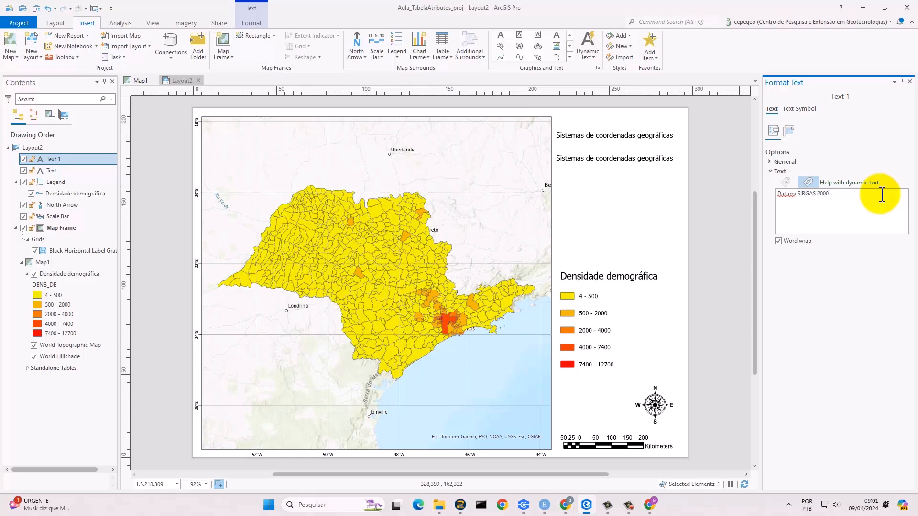
left_click(875, 423)
left_click(910, 81)
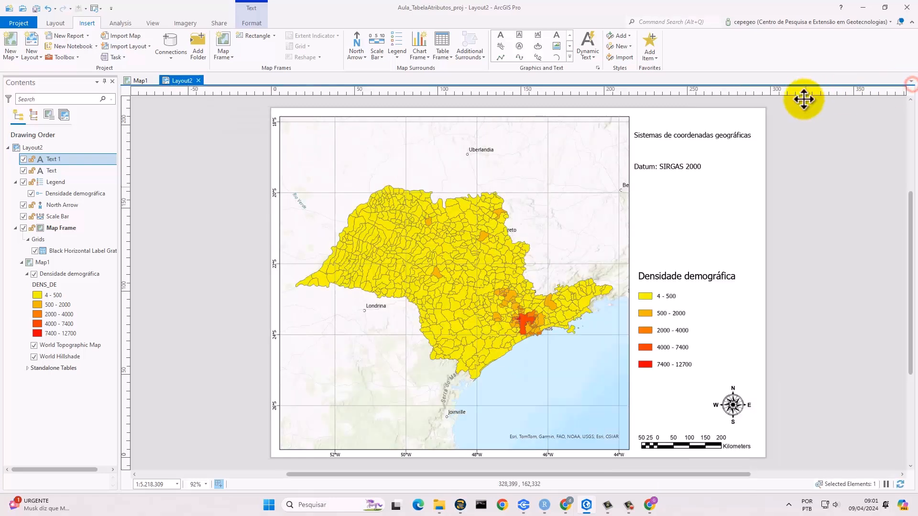
Move the datum text up closer to the coordinate-system text and place a copy of it below
left_click(682, 165)
left_click_drag(687, 168, 693, 161)
left_click(693, 160)
key("ctrl+v")
left_click_drag(687, 162, 680, 178)
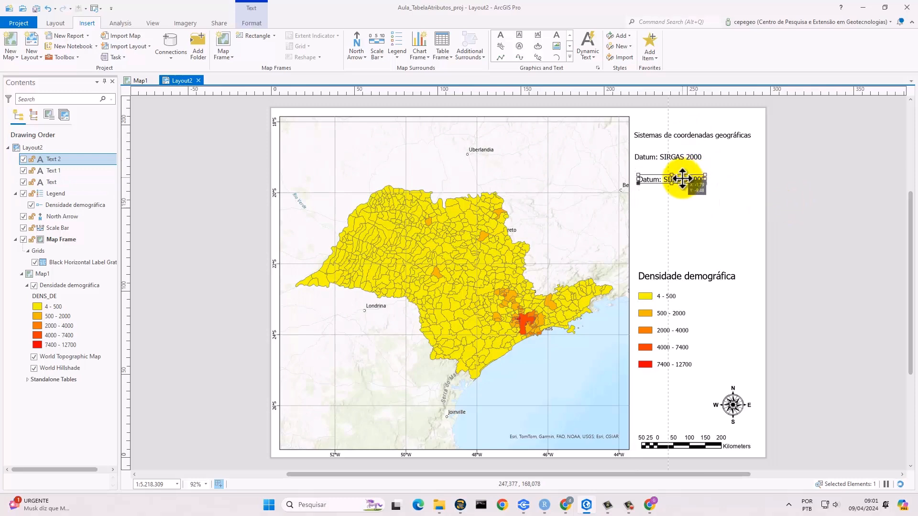
Change the copied datum text to "Fontes: GeoSeade, 2024; IBGE, 2024."
double_click(689, 182)
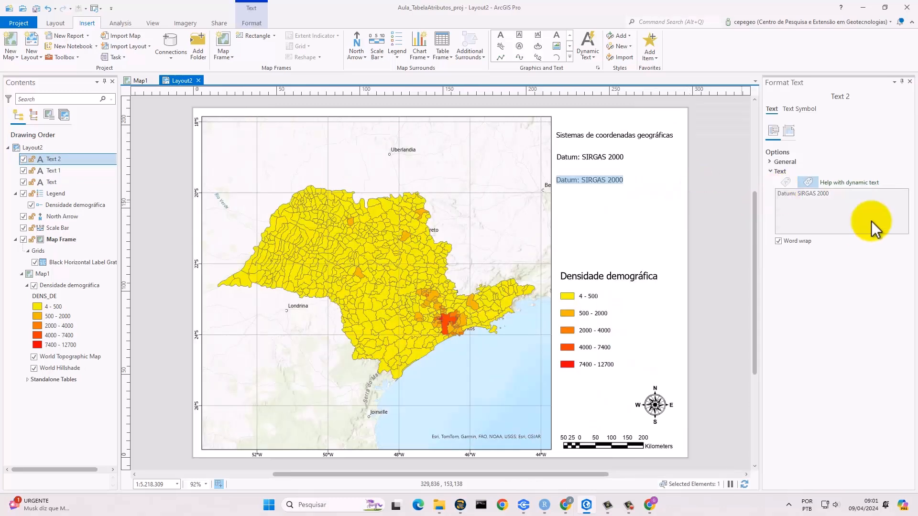
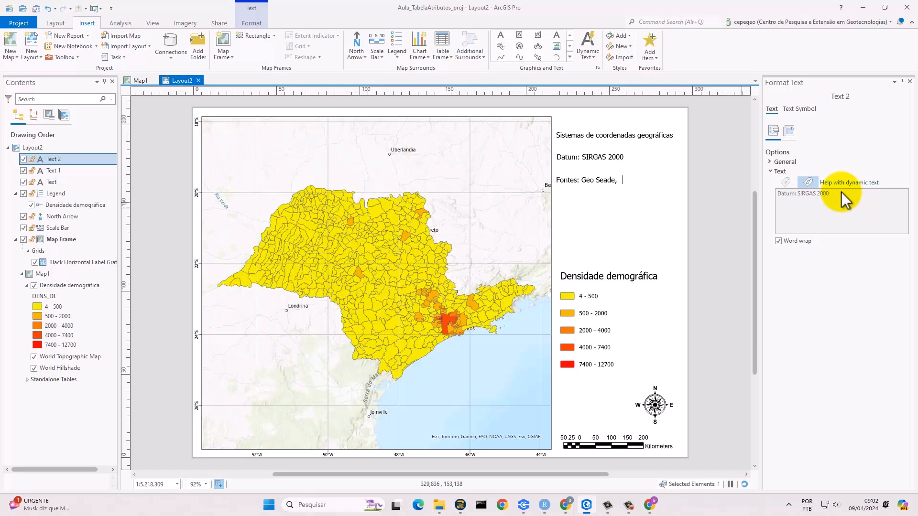
type("24; IBGE, 2024.")
left_click(639, 183)
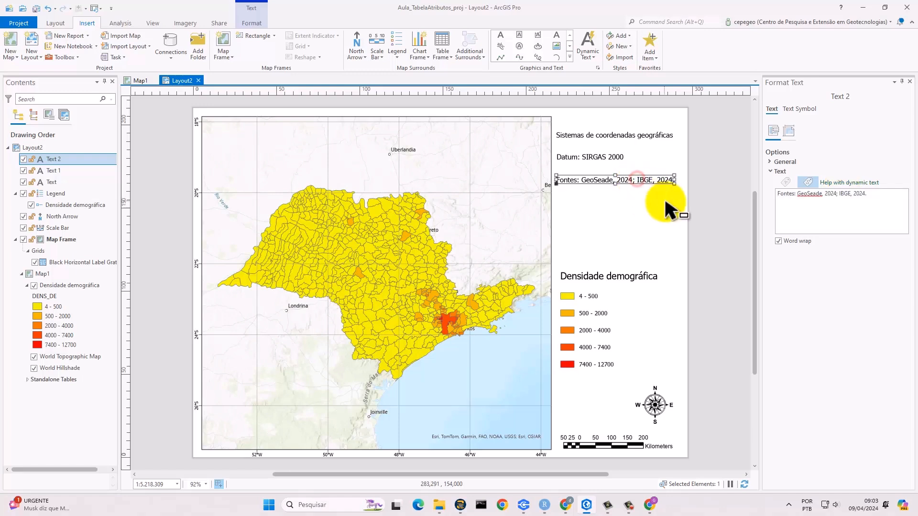
Duplicate the sources text and place the copy directly below the original
left_click(634, 214)
key("ctrl+v")
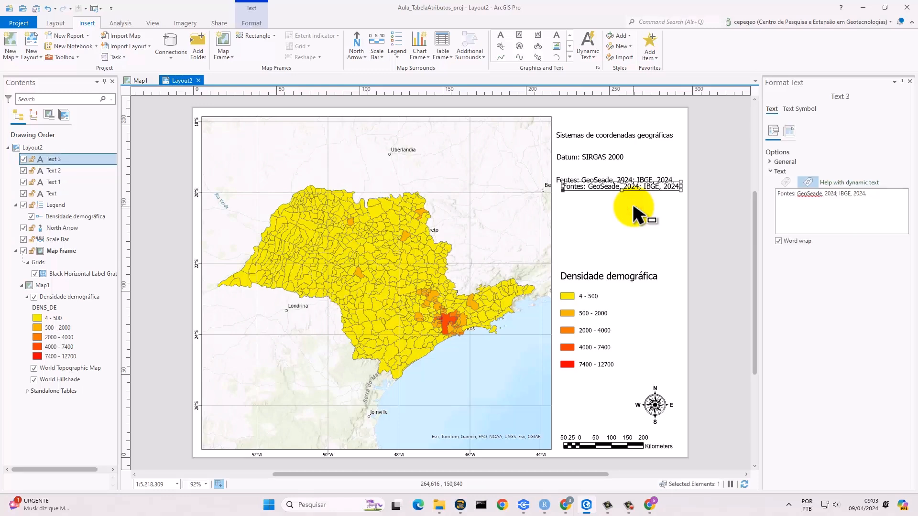
mouse_move(631, 199)
left_mouse_down()
mouse_move(626, 210)
mouse_move(631, 201)
left_mouse_up()
left_click(629, 230)
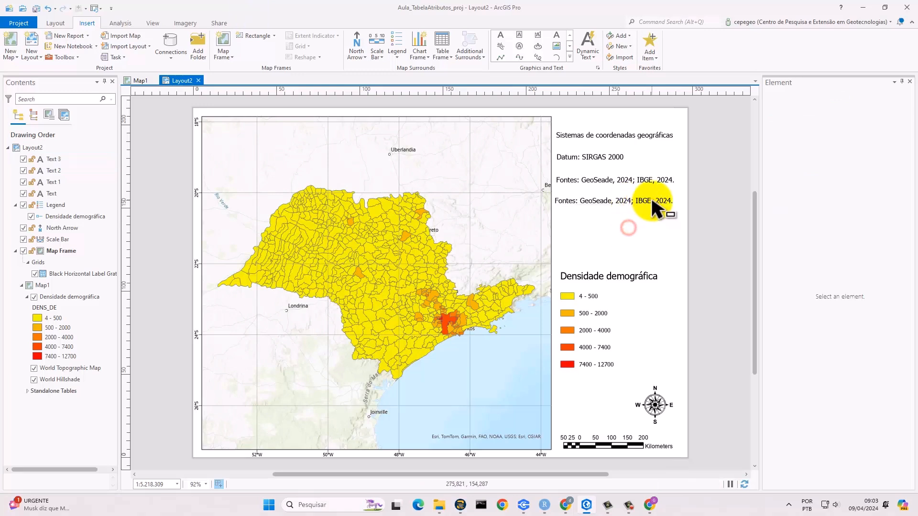
Replace the copied text with "Autor:" and the author's full name, and left-align it below the sources text
double_click(671, 199)
type("Autor:")
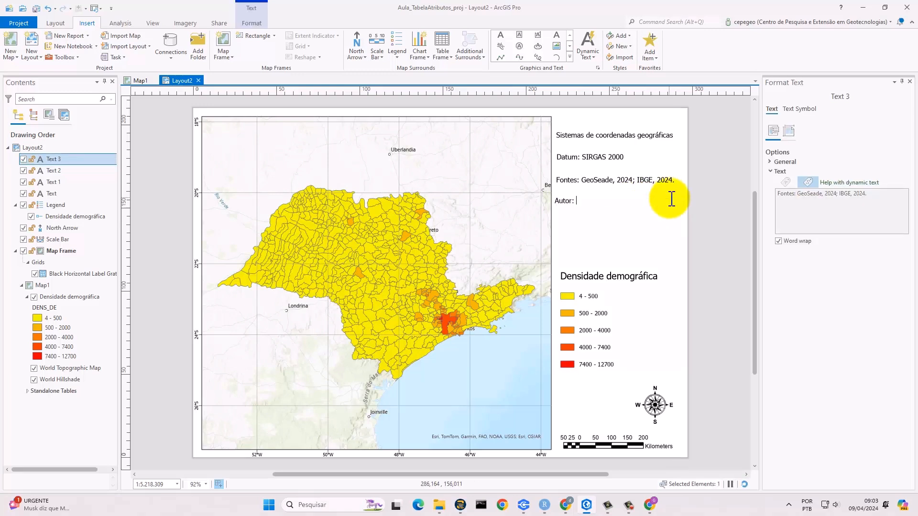
type(" Giovani Lima de Souza")
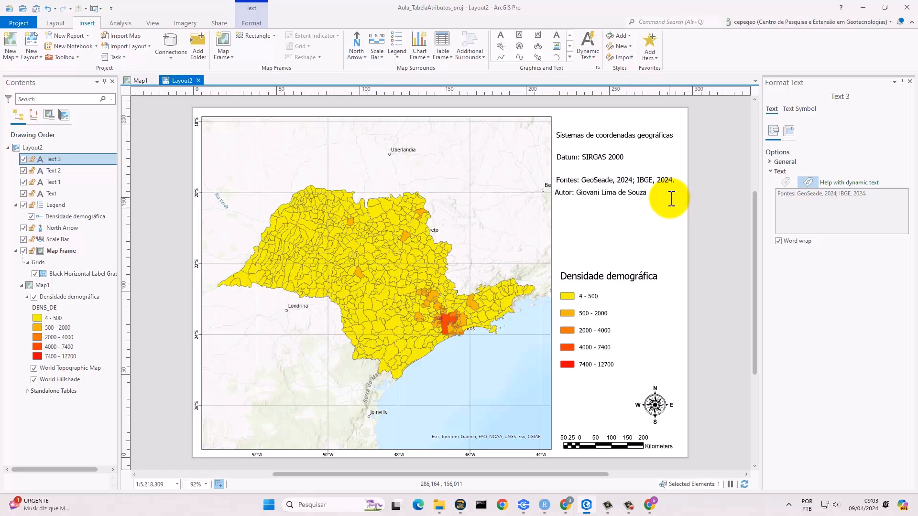
left_click(624, 211)
left_click_drag(604, 200, 607, 214)
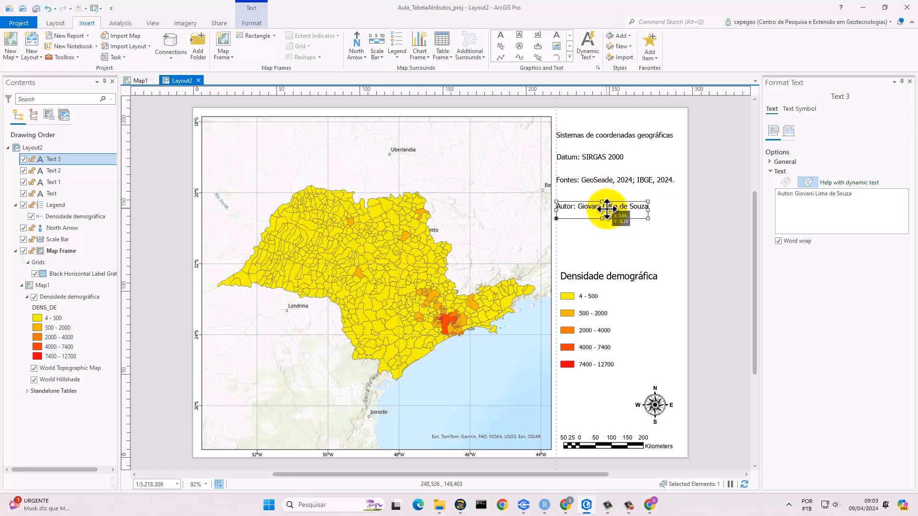
left_click(606, 245)
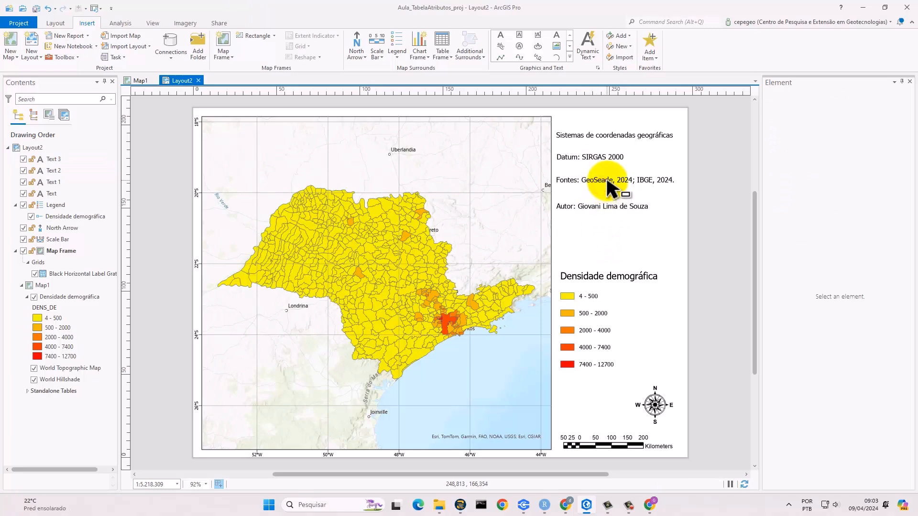
Nudge the sources and datum texts slightly down to even out the spacing between the text lines
left_click(606, 180)
left_click_drag(607, 180, 604, 183)
left_click(593, 157)
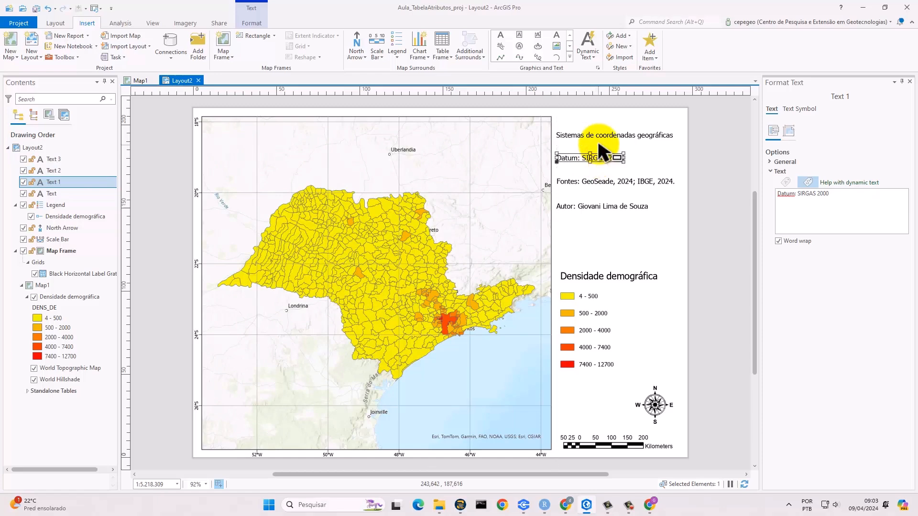
left_click(598, 136)
Move the legend up below the author text, aligned with the texts' left edge, and raise the north arrow slightly above the scale bar
left_click(599, 299)
left_click_drag(599, 299, 595, 263)
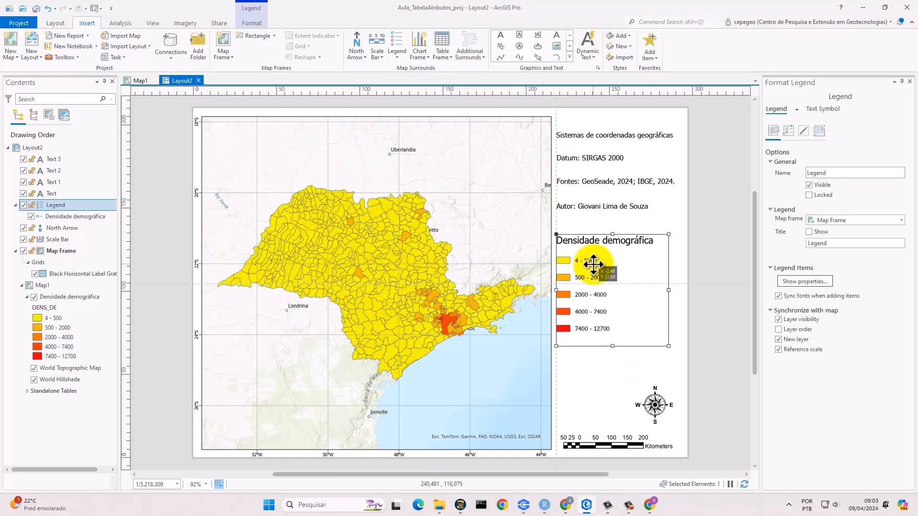
left_click(604, 382)
left_click_drag(649, 417, 649, 408)
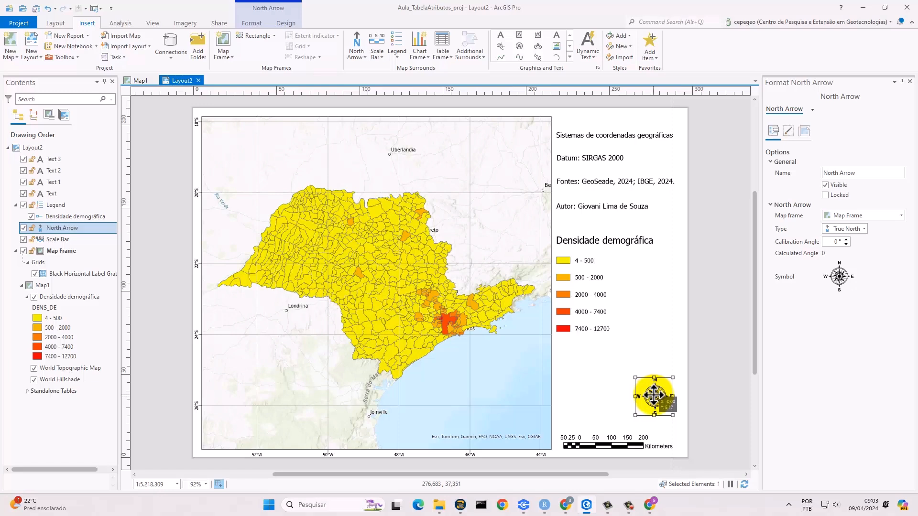
left_click(595, 375)
left_click(587, 289)
left_click_drag(587, 289, 586, 306)
left_click(587, 383)
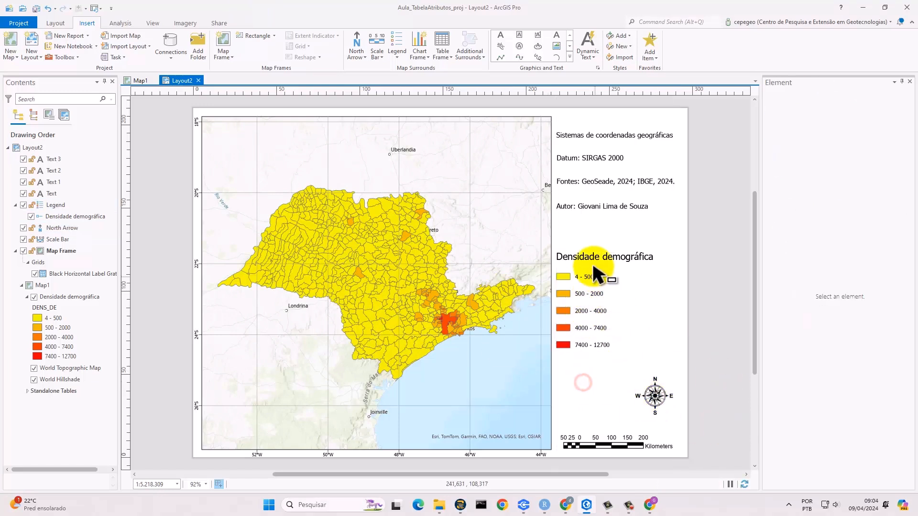
Shift the author, sources, datum and coordinate-system texts down toward the legend, keeping them left-aligned and evenly spaced
left_click(580, 206)
left_click_drag(605, 208, 605, 219)
left_click(603, 182)
left_click_drag(603, 181, 604, 193)
left_click_drag(591, 158, 592, 169)
left_click_drag(591, 137, 591, 148)
left_click(655, 310)
left_click(594, 191)
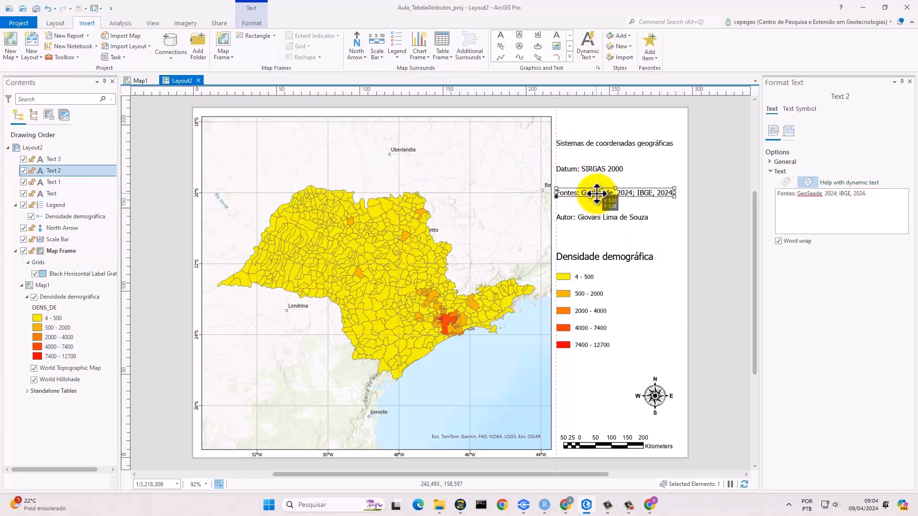
left_click(678, 282)
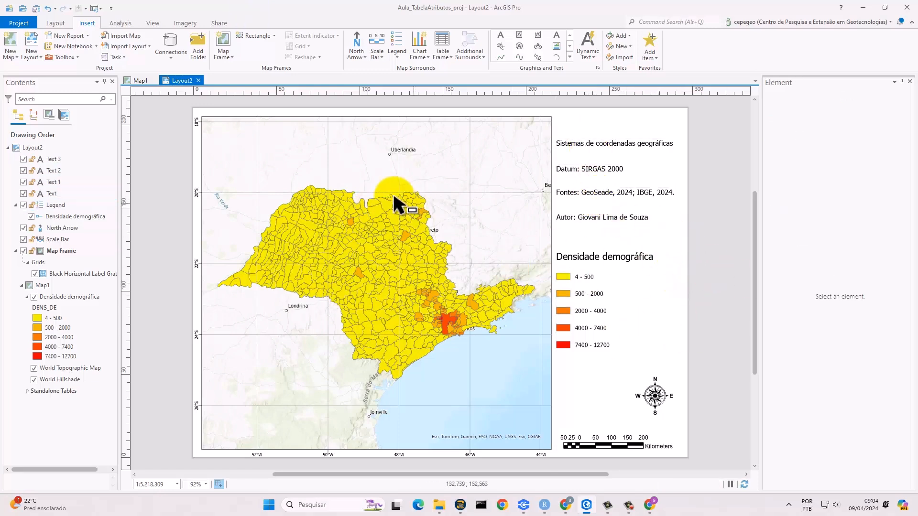